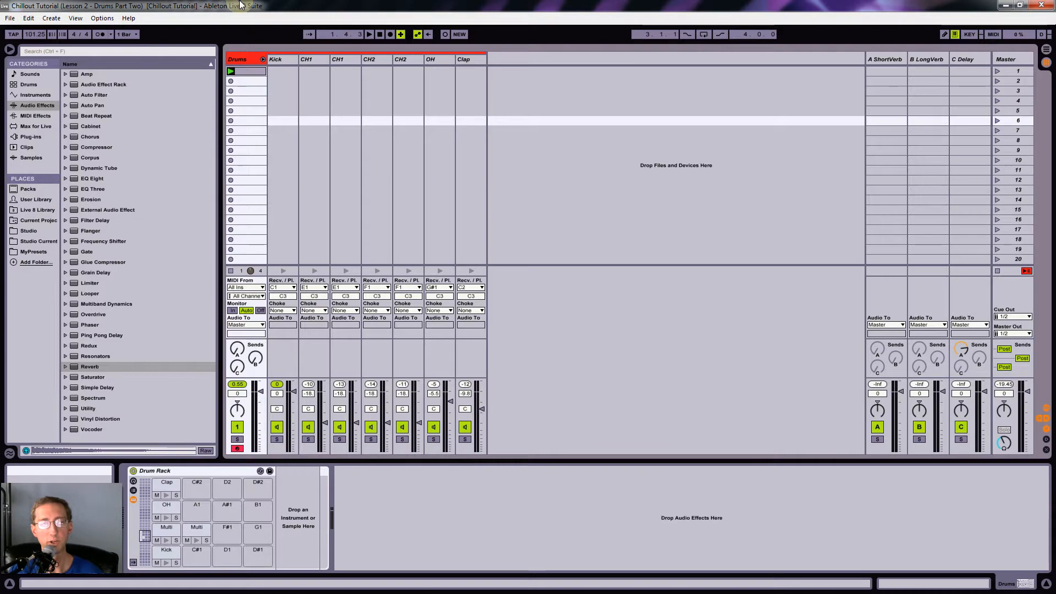
# Step: Browse the Studio folder, collapse VEC2 Claps and expand the VEC2 HH Open folder inside VEC2 Cymbals
pyautogui.click(308, 76)
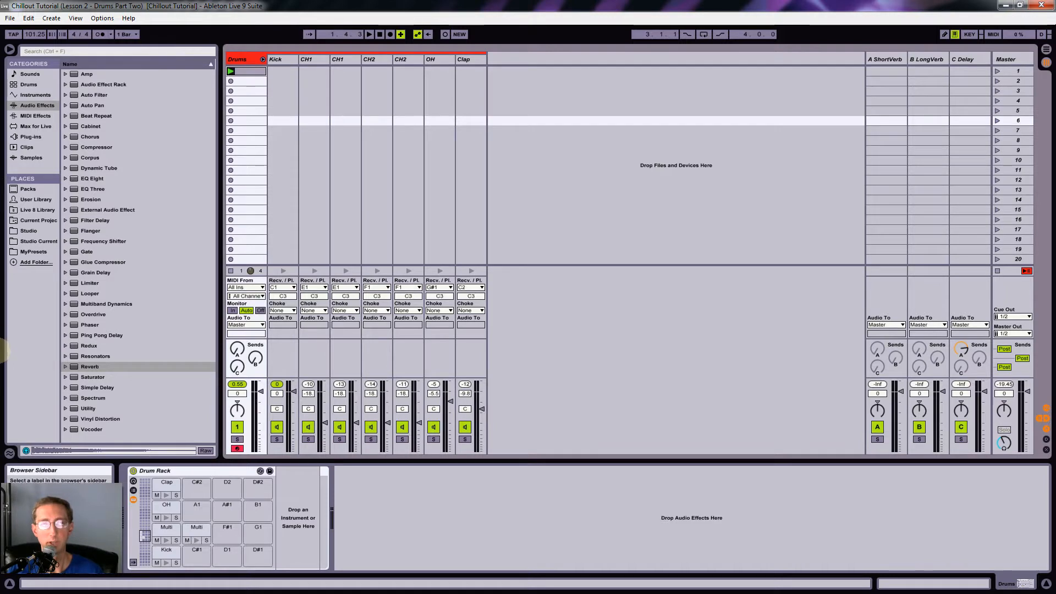
pyautogui.click(29, 231)
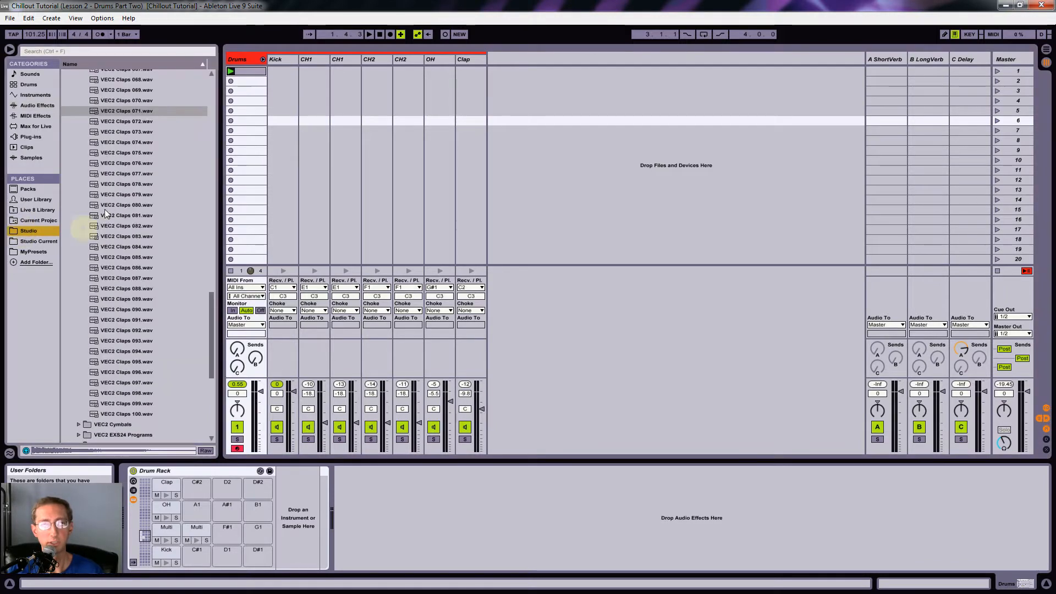
pyautogui.click(113, 224)
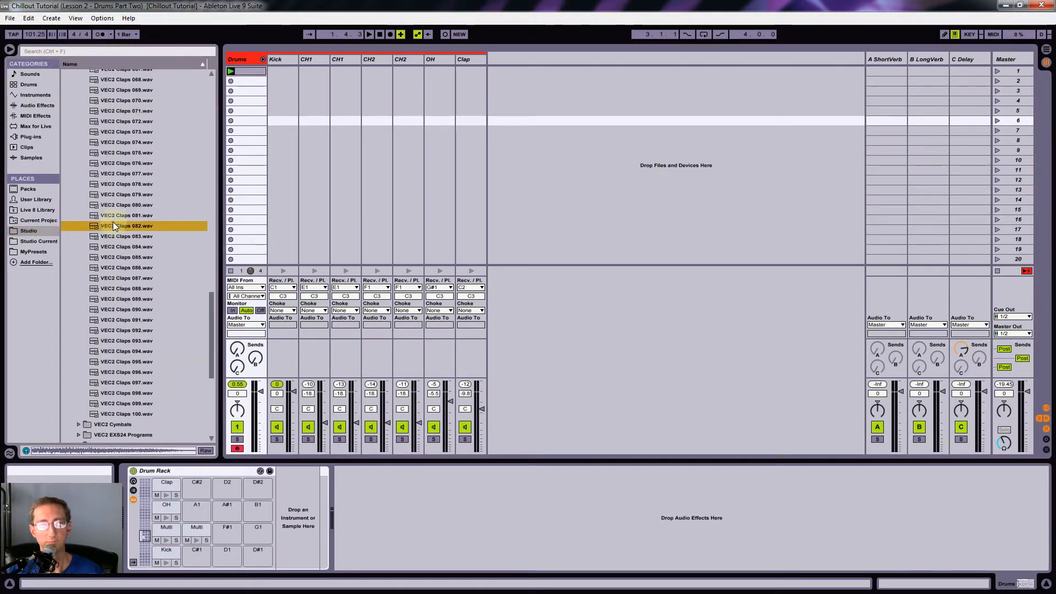
pyautogui.press('Left')
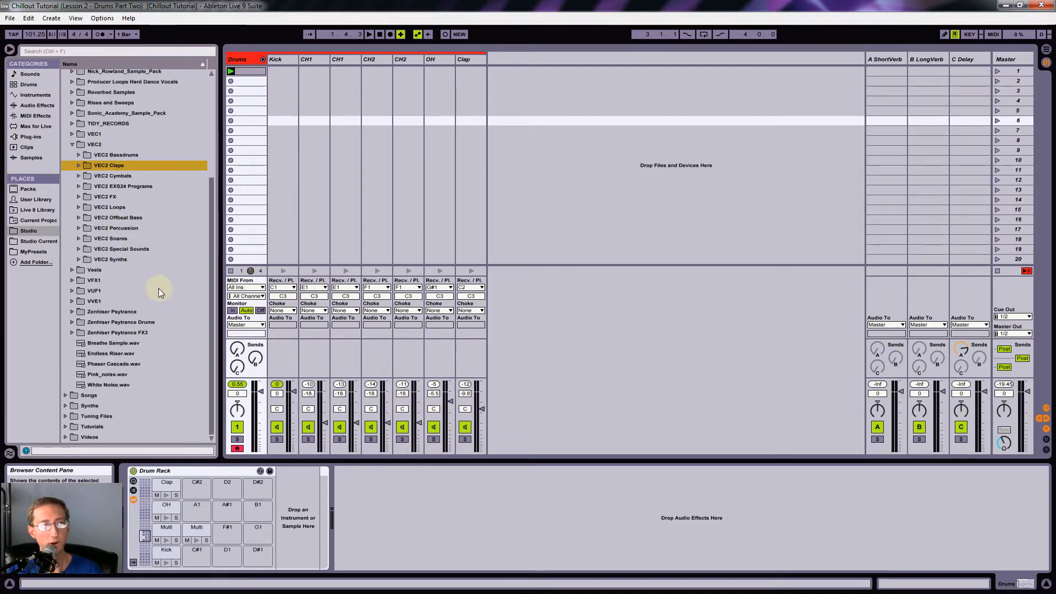
pyautogui.press('Down')
pyautogui.press('Right')
pyautogui.press('Down')
pyautogui.press('Down')
pyautogui.press('Down')
pyautogui.press('Right')
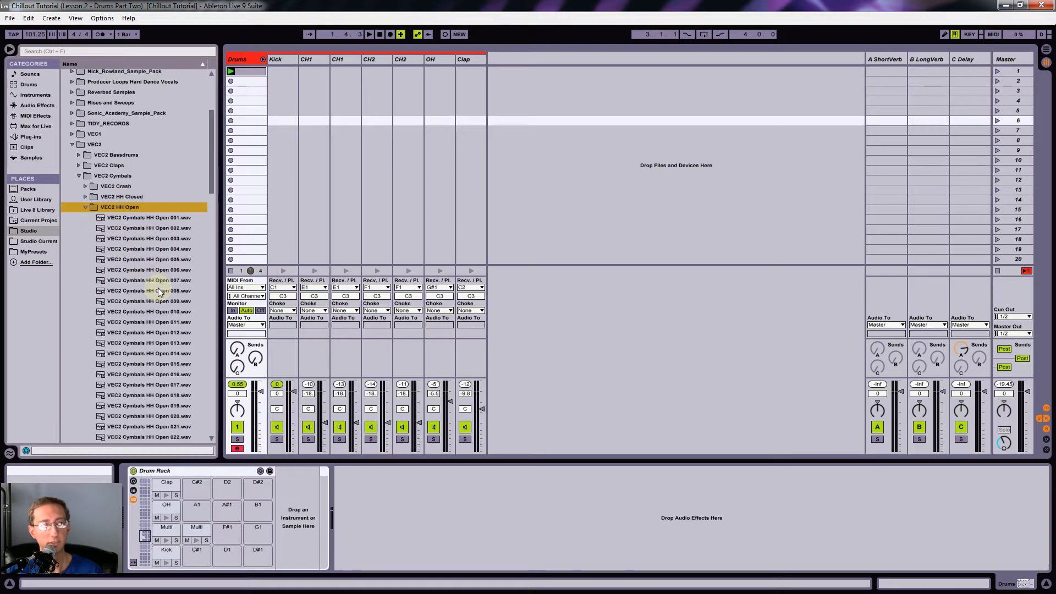
# Step: Audition the VEC2 Cymbals HH Open samples from 034 to 039
pyautogui.scroll(-4, 158, 288)
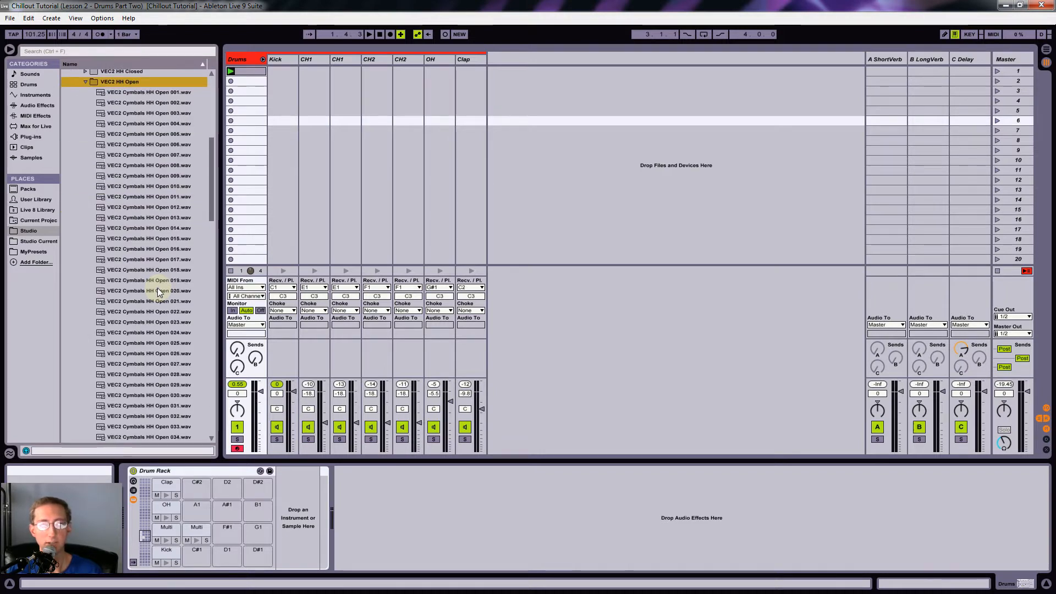
pyautogui.scroll(-4, 156, 287)
pyautogui.click(156, 291)
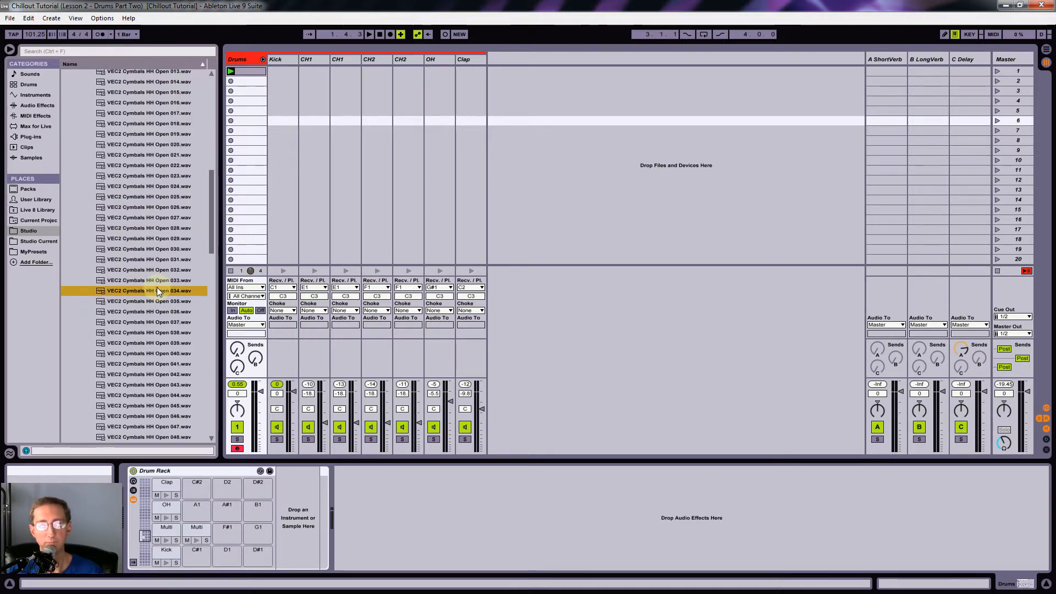
pyautogui.press('Down')
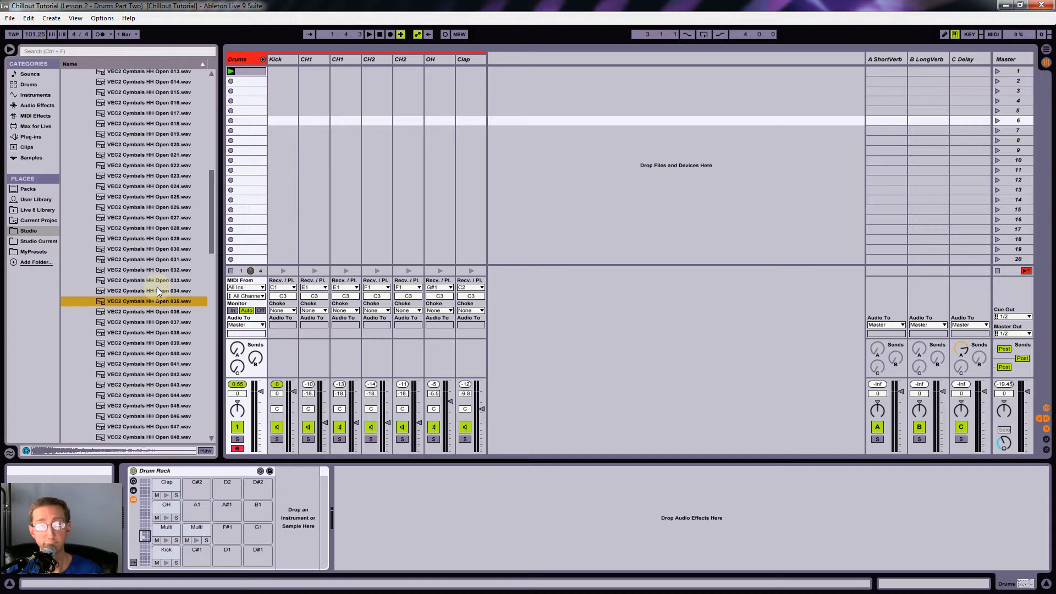
pyautogui.press('Down')
pyautogui.press('Down')
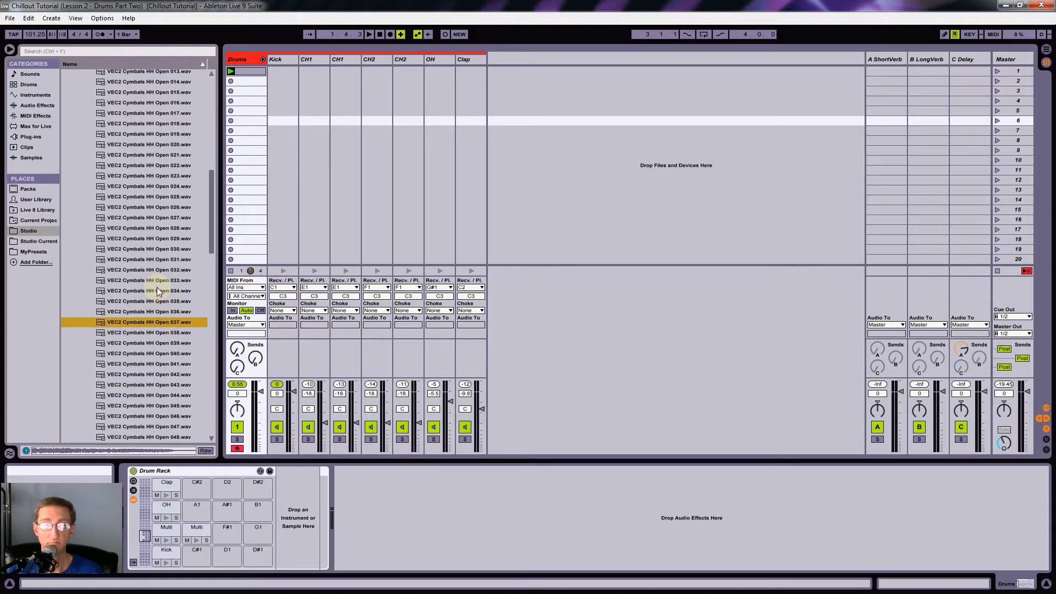
pyautogui.press('Down')
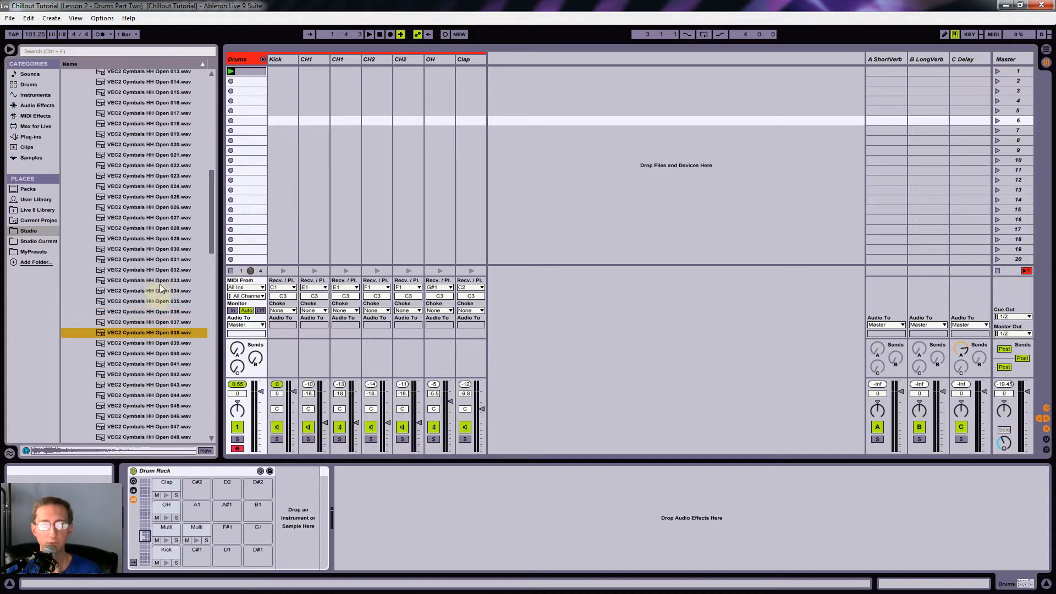
pyautogui.scroll(-4, 158, 296)
pyautogui.press('Down')
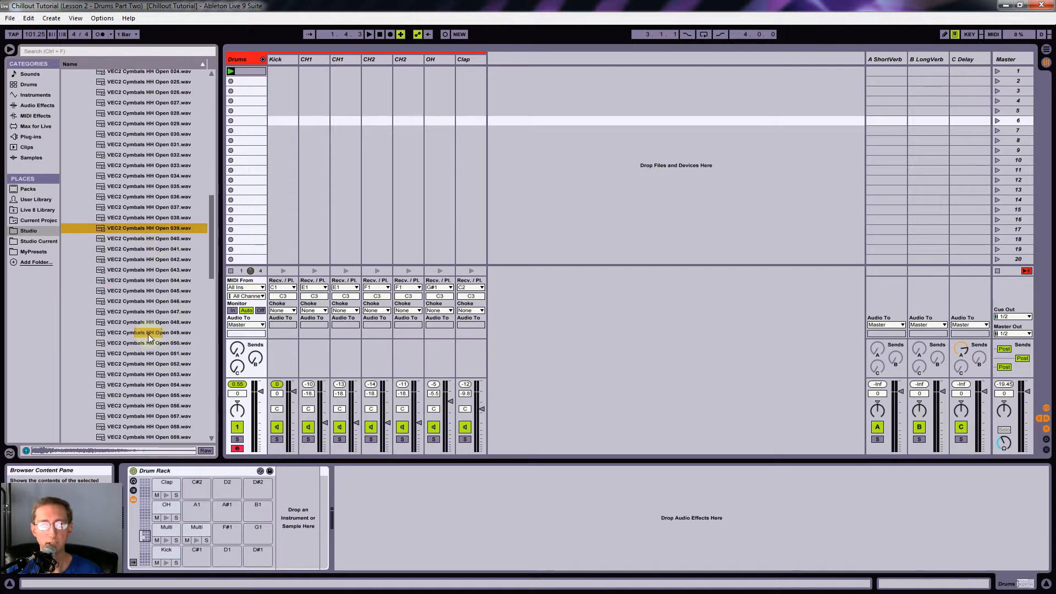
# Step: Load VEC2 Cymbals HH Open 049.wav onto the Drum Rack's A1 pad and rename the pad RevOH
pyautogui.click(147, 334)
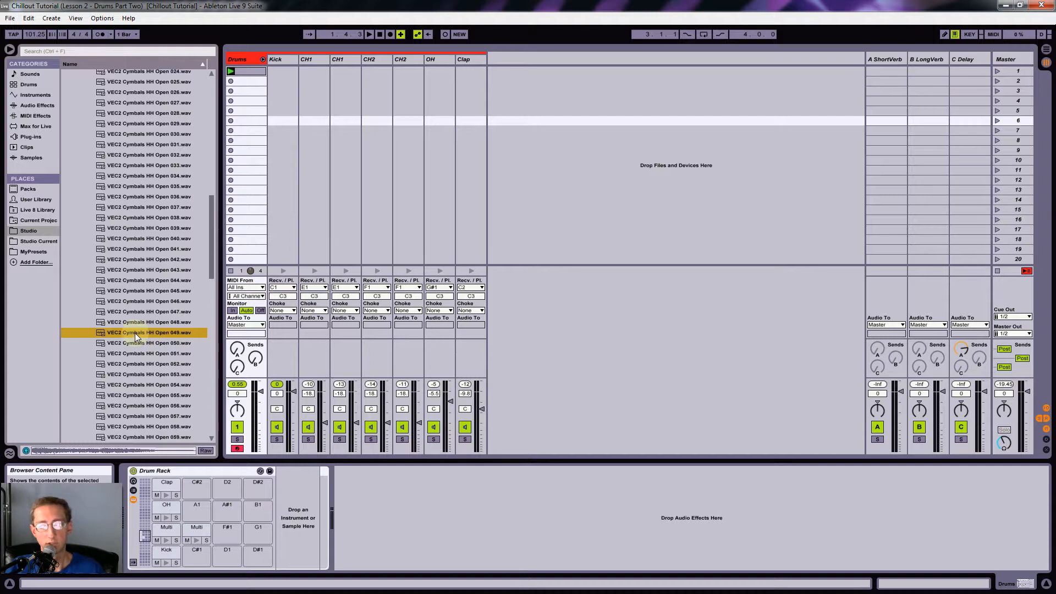
pyautogui.moveTo(192, 517); pyautogui.dragTo(192, 513)
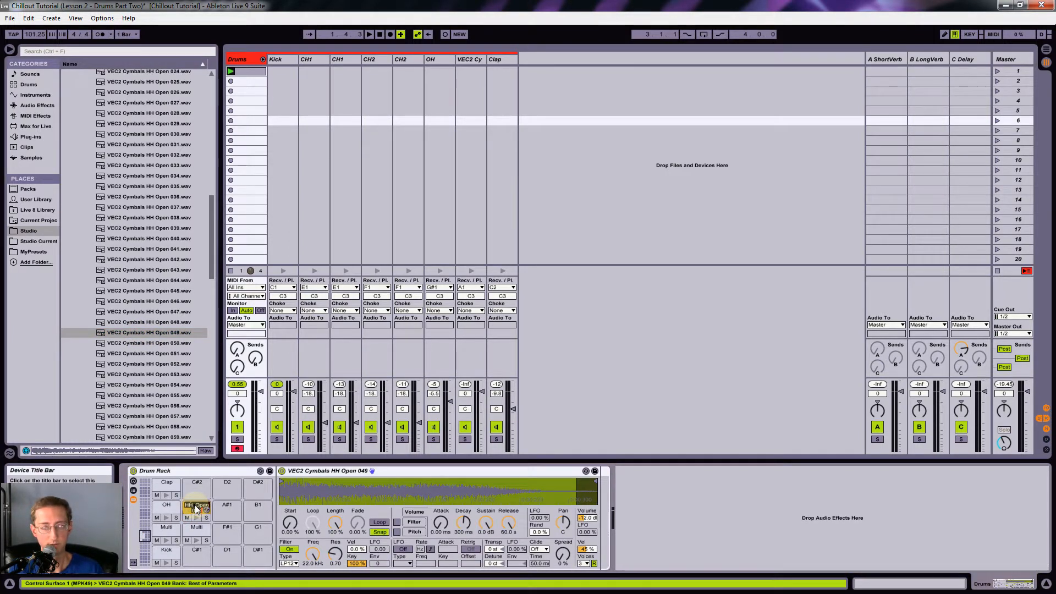
pyautogui.write('OH')
pyautogui.press('Return')
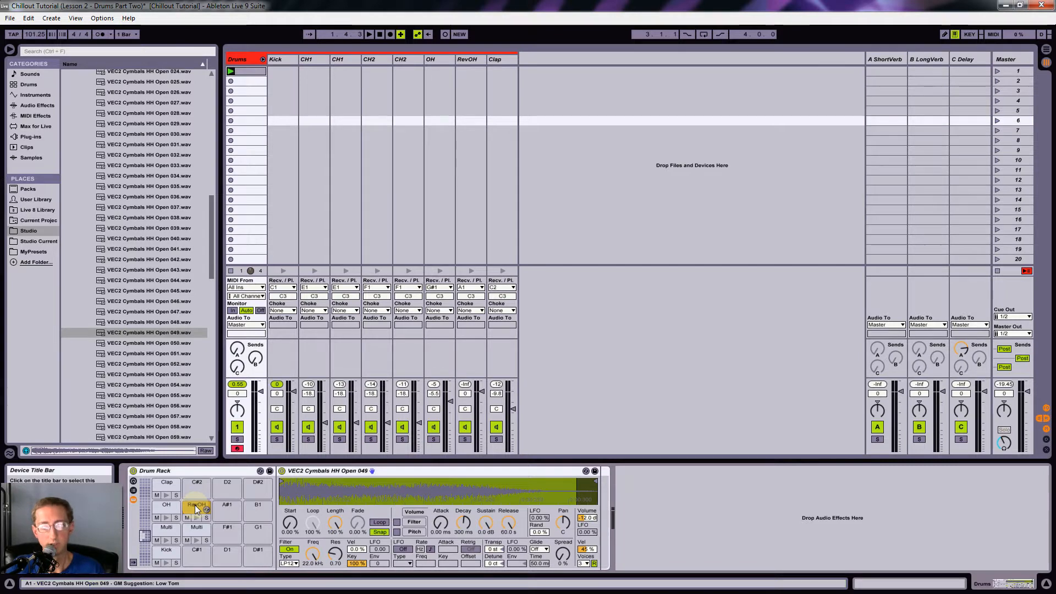
# Step: Convert the RevOH pad's Simpler to Sampler, turn on Reverse and audition the pad
pyautogui.click(384, 475)
pyautogui.rightClick(384, 474)
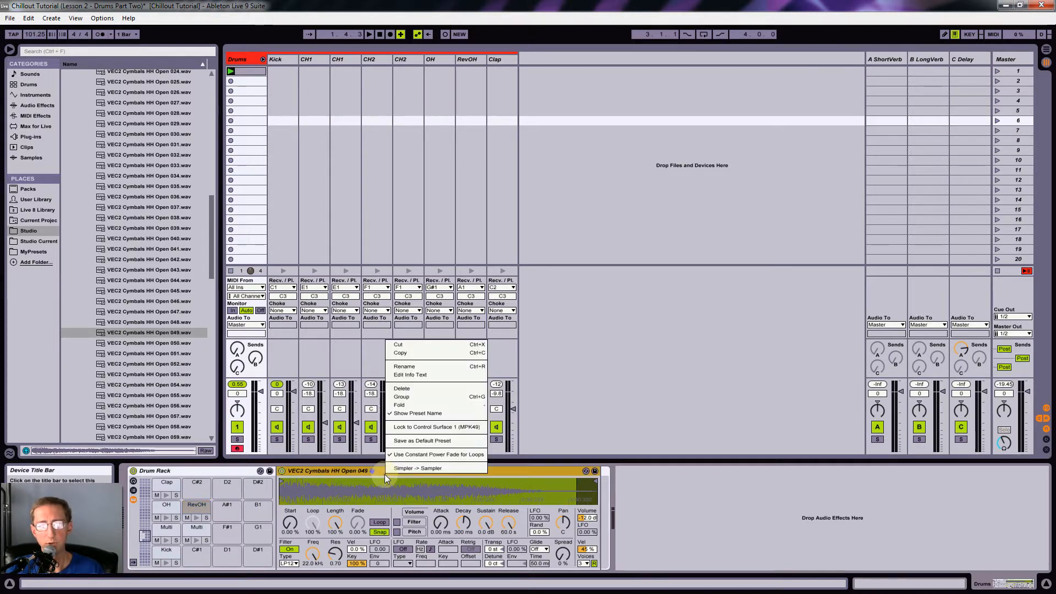
pyautogui.click(447, 471)
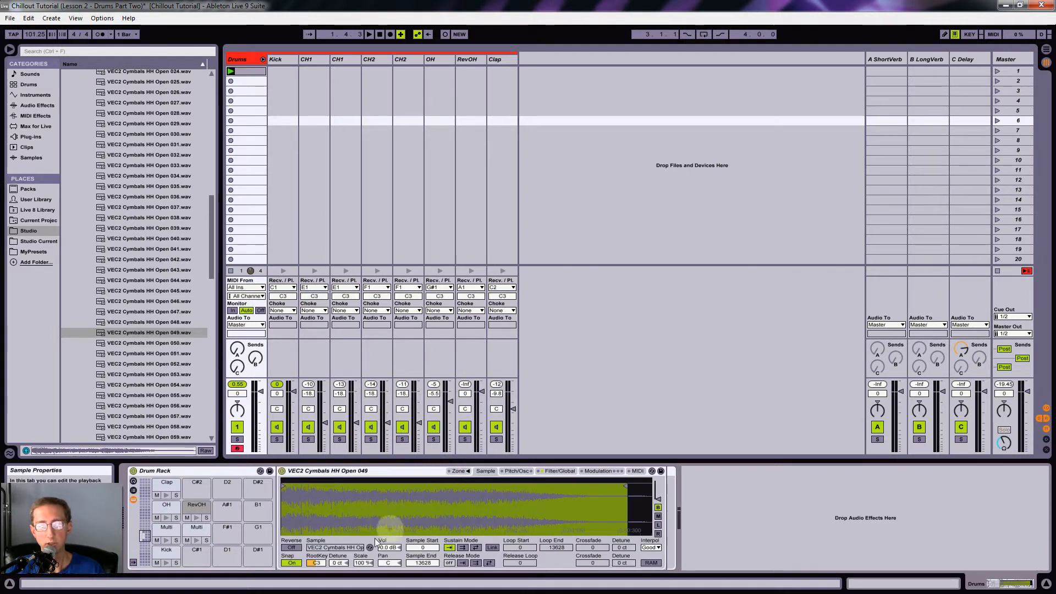
pyautogui.click(292, 548)
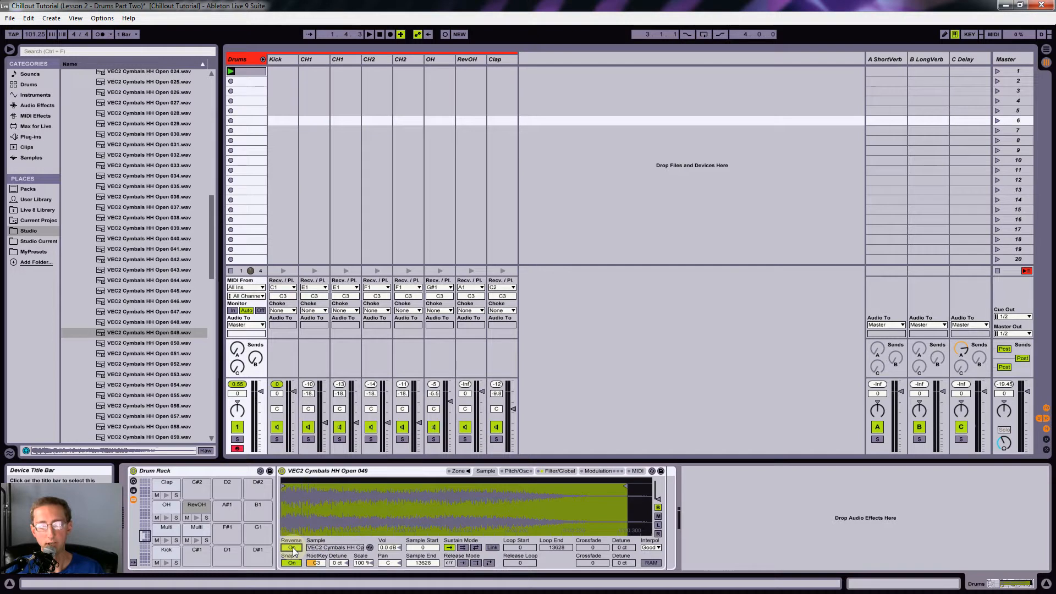
pyautogui.click(194, 517)
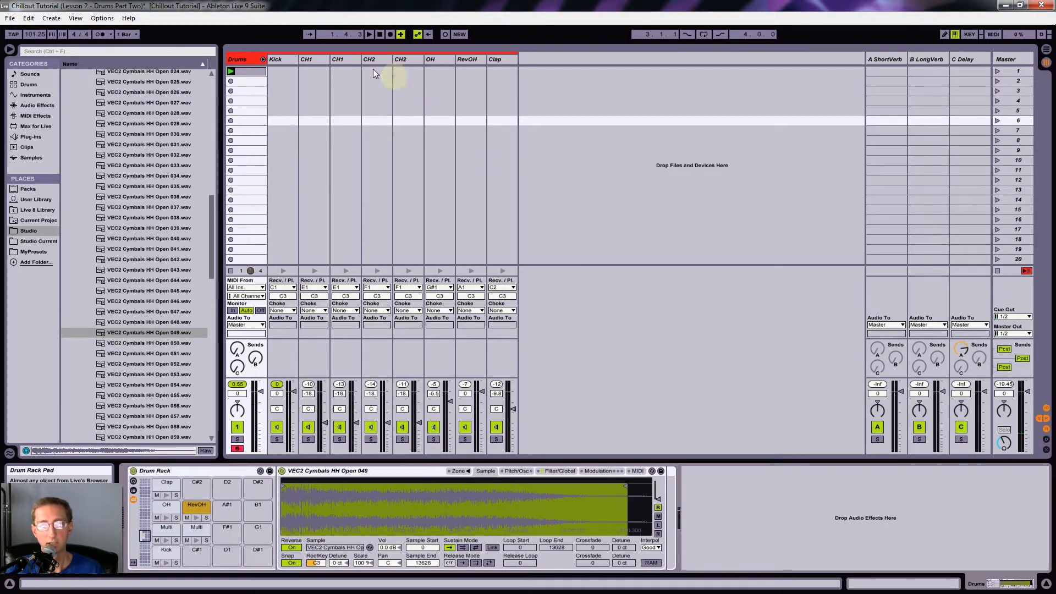
# Step: Add a sixteenth-long RevOH note at 1.2.2 in the first Drums clip and play the beat
pyautogui.doubleClick(248, 72)
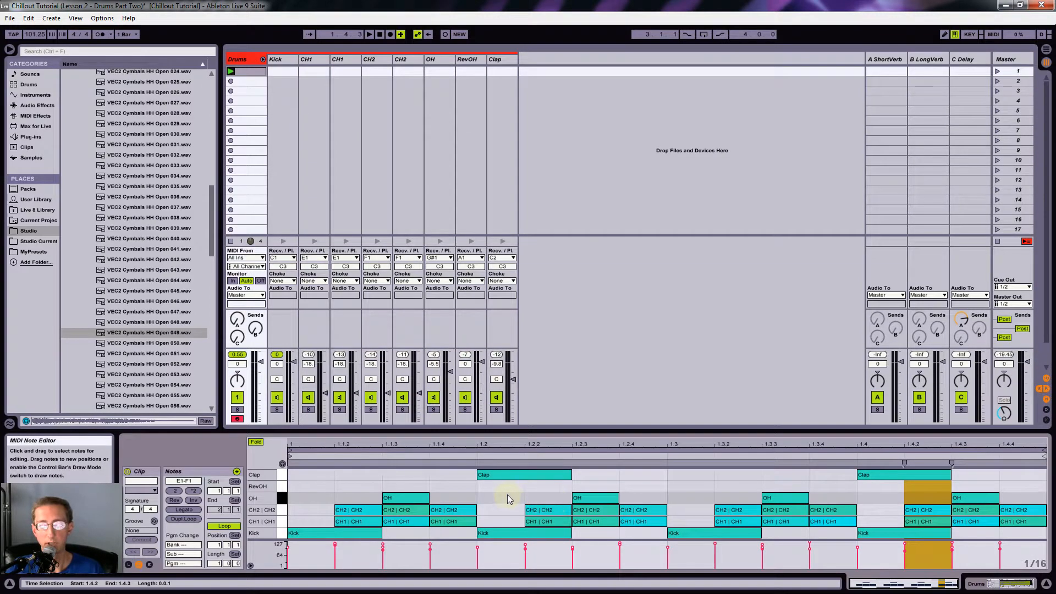
pyautogui.doubleClick(544, 487)
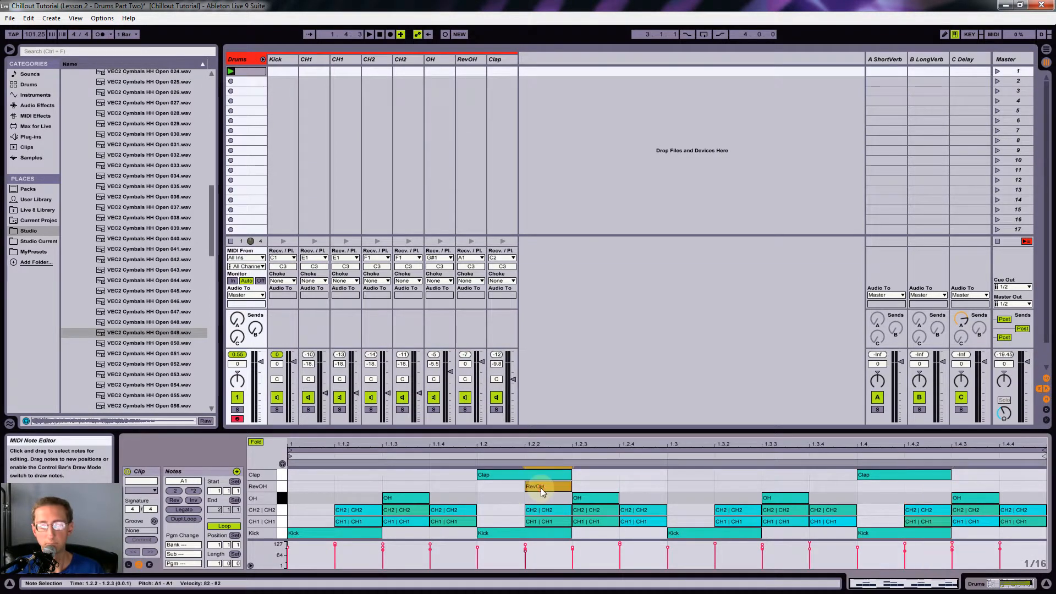
pyautogui.press('space')
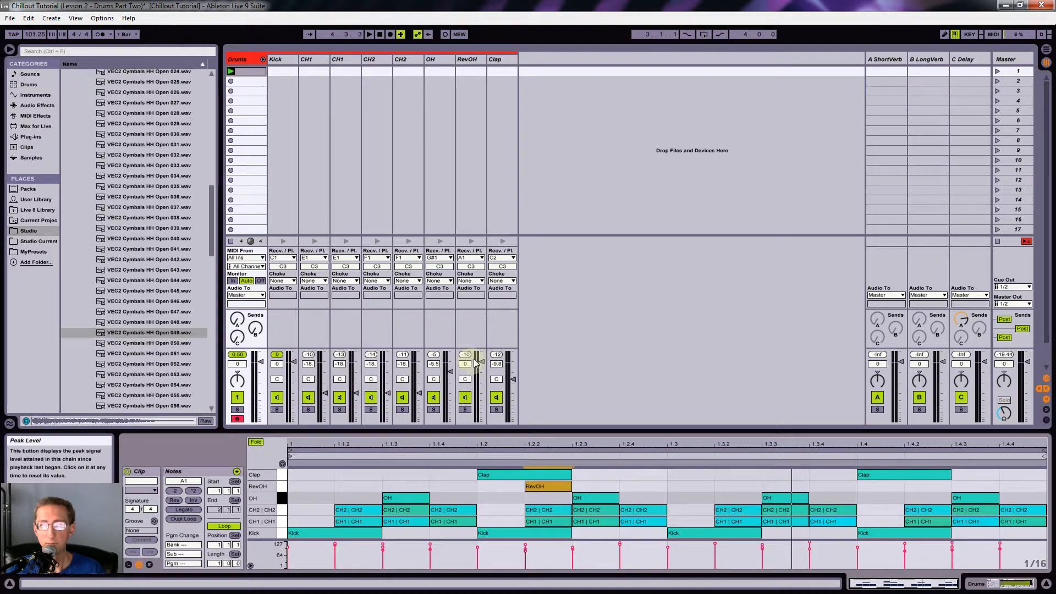
# Step: Shorten the RevOH chain's sample by moving its sample end to 12719 and play the beat
pyautogui.click(465, 61)
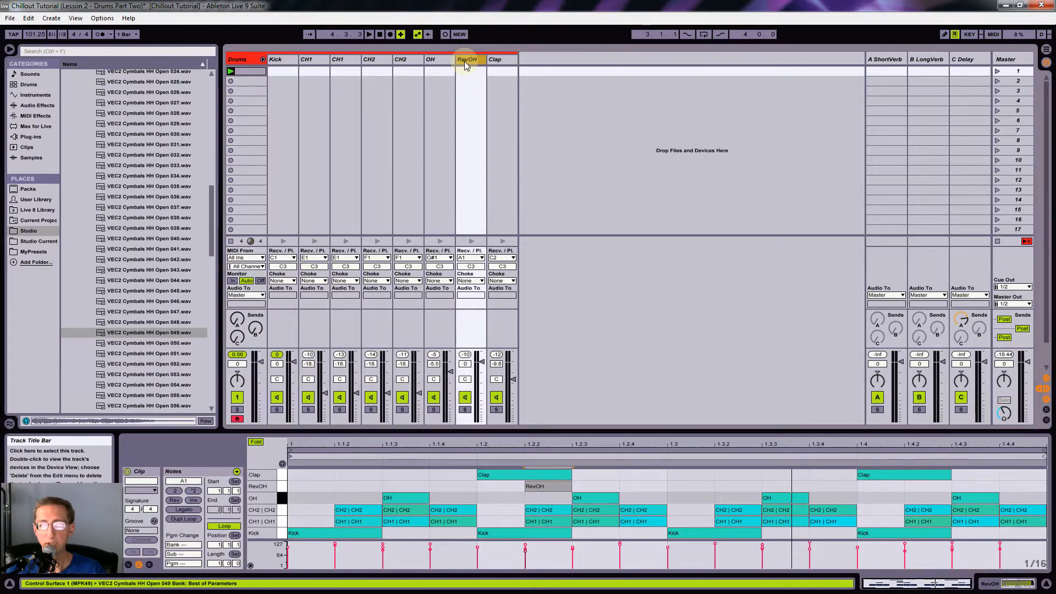
pyautogui.press('space')
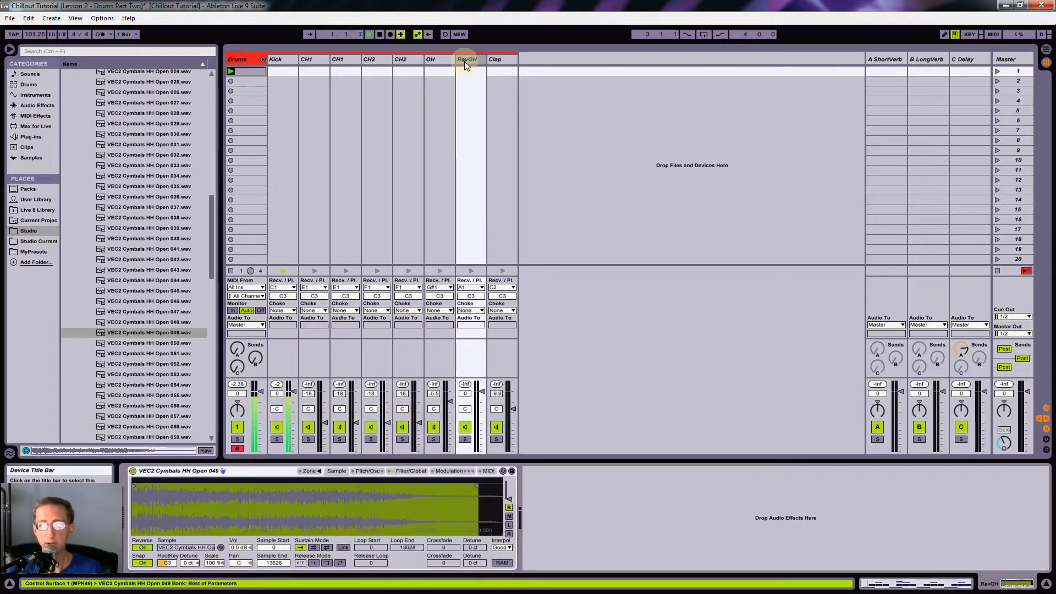
pyautogui.press('space')
pyautogui.moveTo(474, 491)
pyautogui.mouseDown()
pyautogui.moveTo(435, 487)
pyautogui.moveTo(465, 491)
pyautogui.mouseUp()
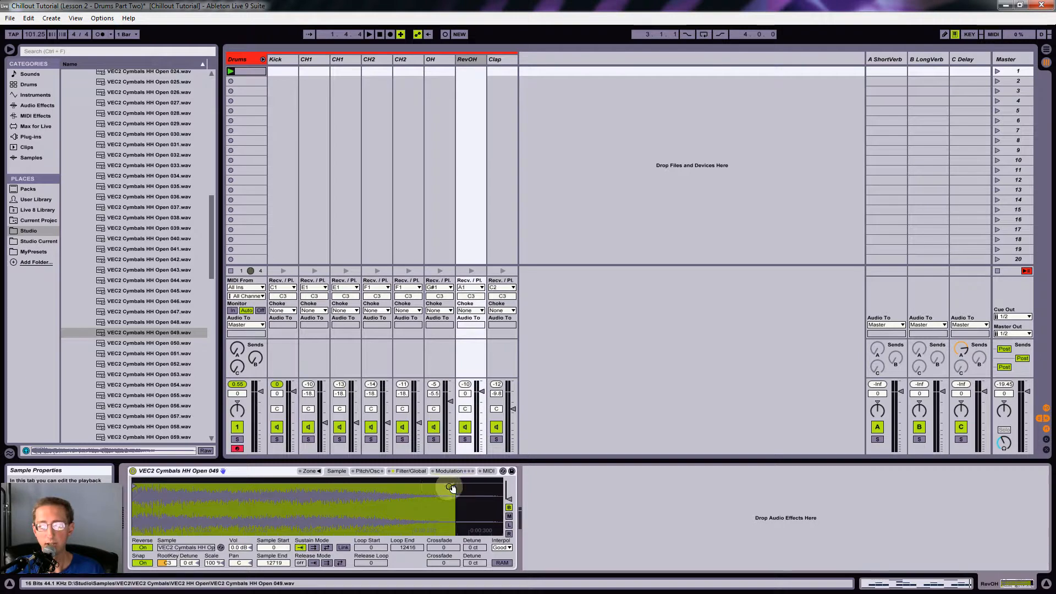
pyautogui.press('space')
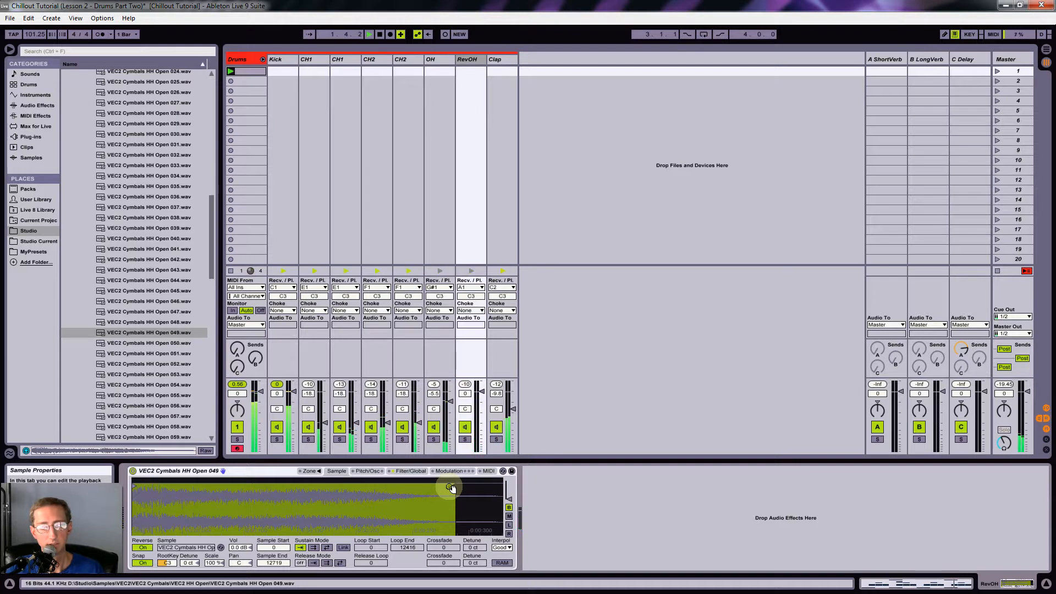
# Step: Try a sample end of 10429 for RevOH, restore it to 12719 and play the beat
pyautogui.moveTo(448, 485); pyautogui.dragTo(398, 495)
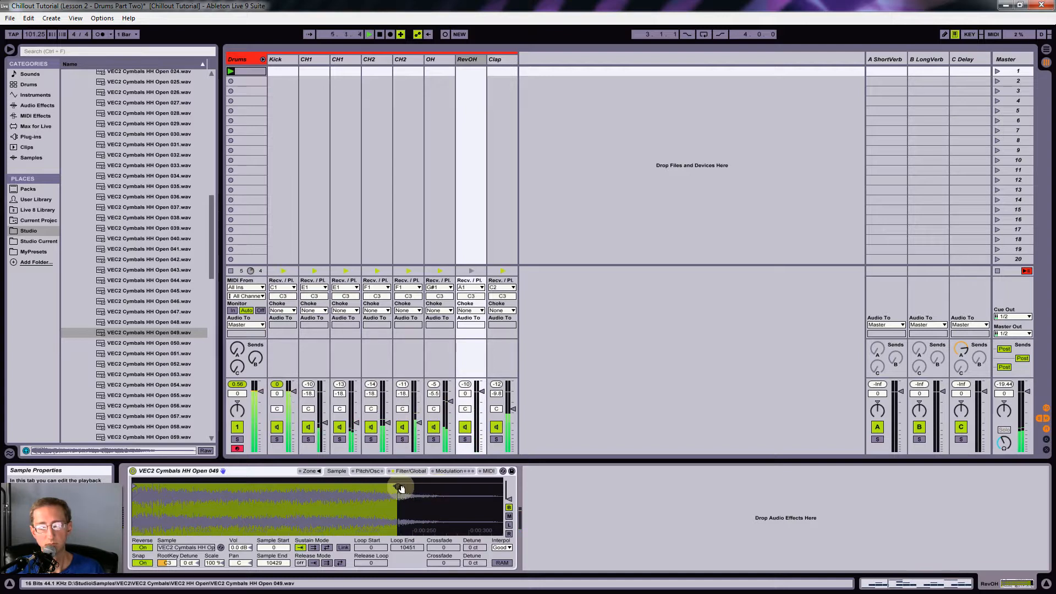
pyautogui.click(394, 487)
pyautogui.moveTo(448, 494)
pyautogui.mouseDown()
pyautogui.moveTo(467, 488)
pyautogui.moveTo(451, 488)
pyautogui.mouseUp()
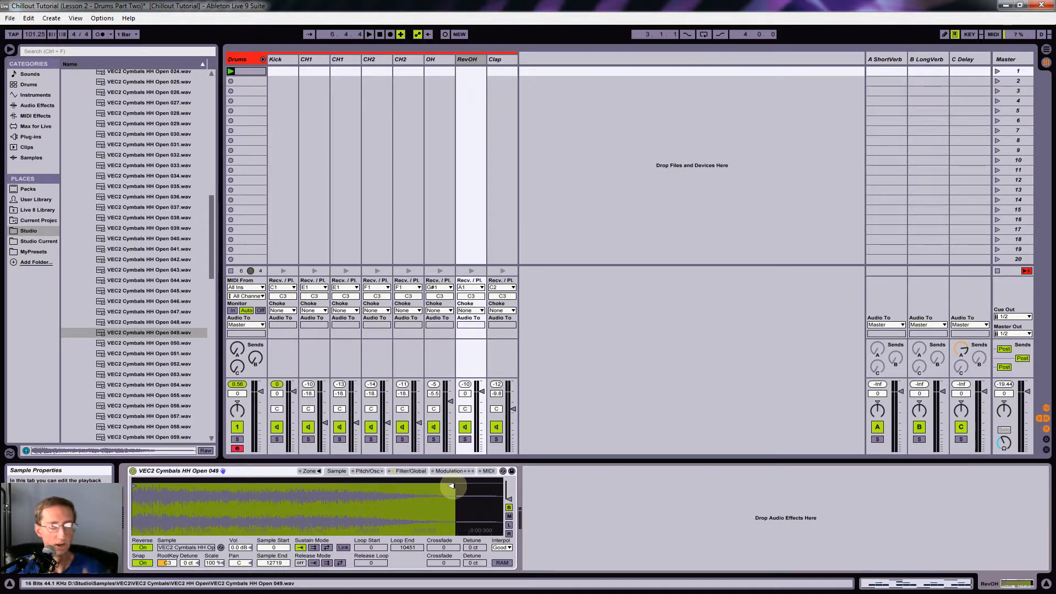
pyautogui.press('space')
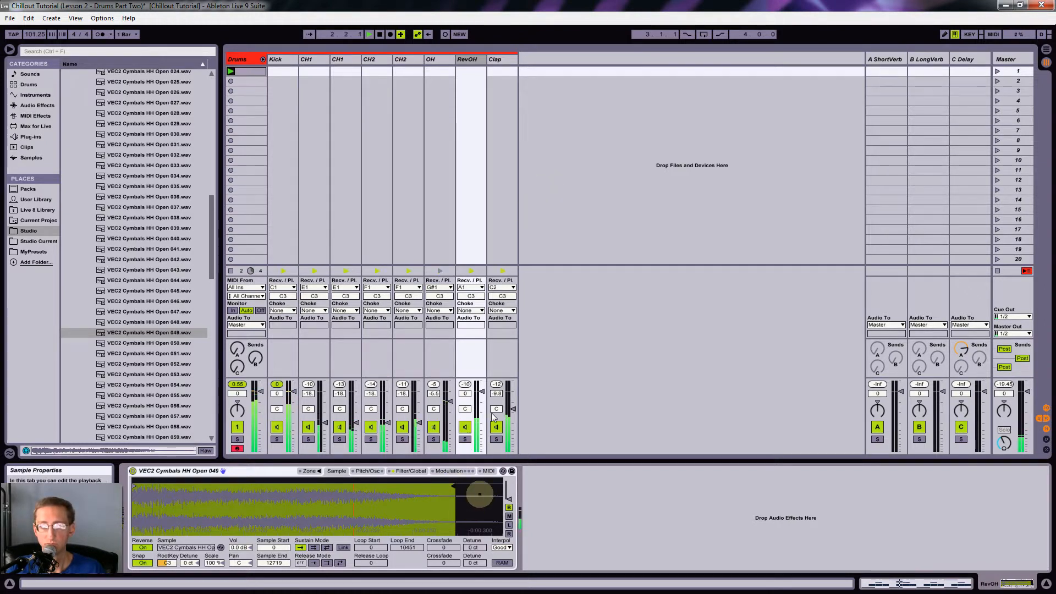
pyautogui.press('space')
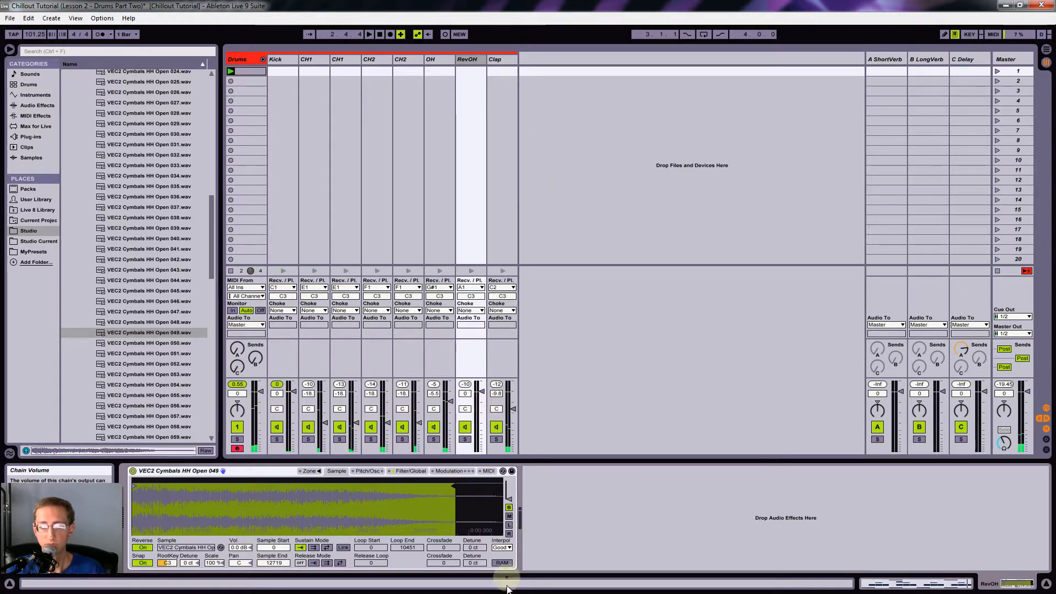
# Step: Set the RevOH sample's volume to 10 dB in Sampler
pyautogui.click(235, 548)
pyautogui.write('1')
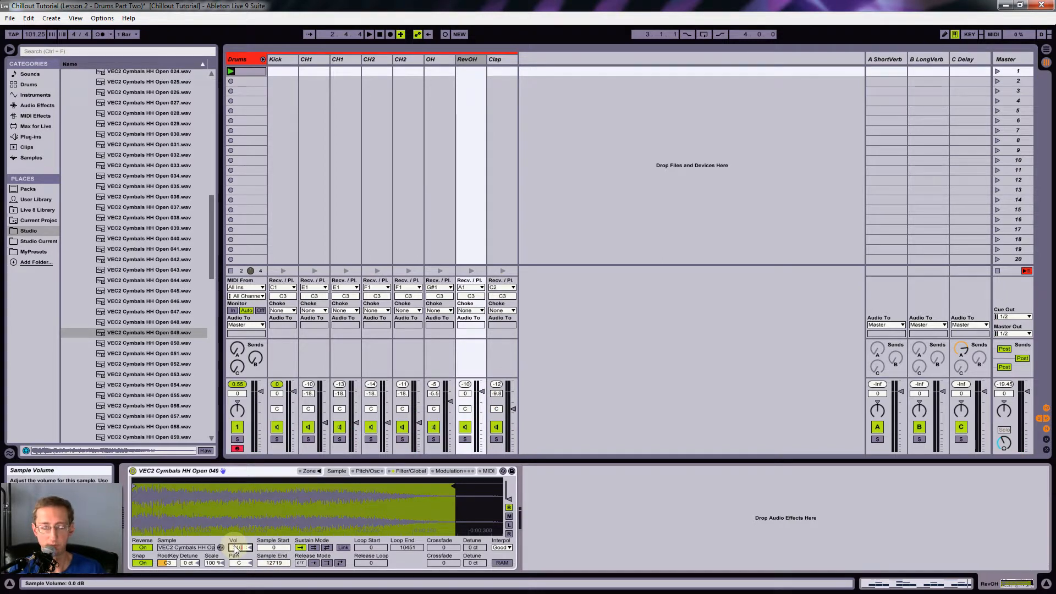
pyautogui.write('0')
pyautogui.press('Return')
# Step: Lower the RevOH chain's mixer volume to about -15.2 dB while playing the beat
pyautogui.press('space')
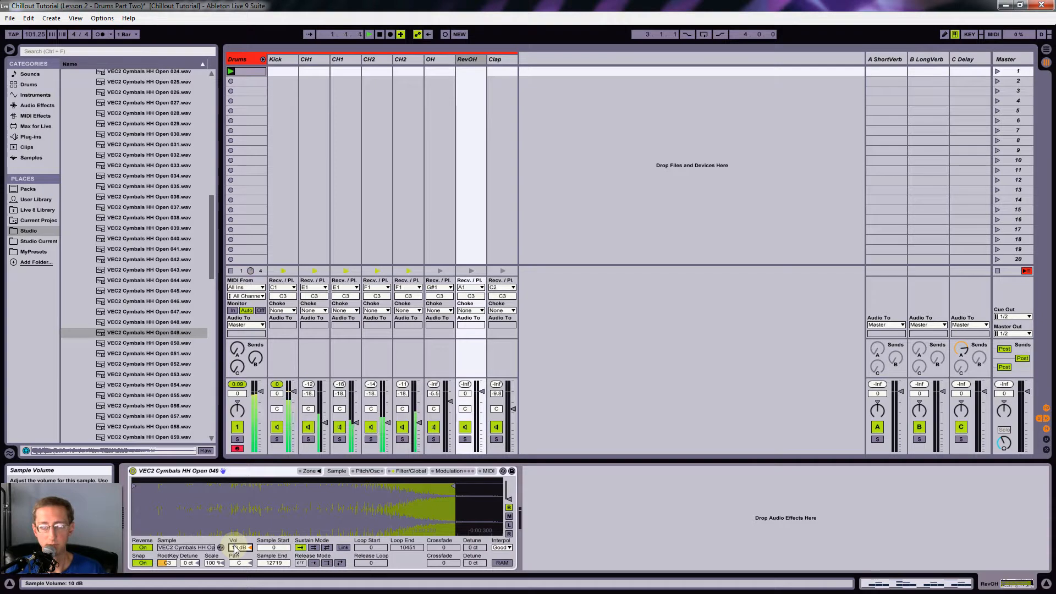
pyautogui.moveTo(481, 391); pyautogui.dragTo(479, 398)
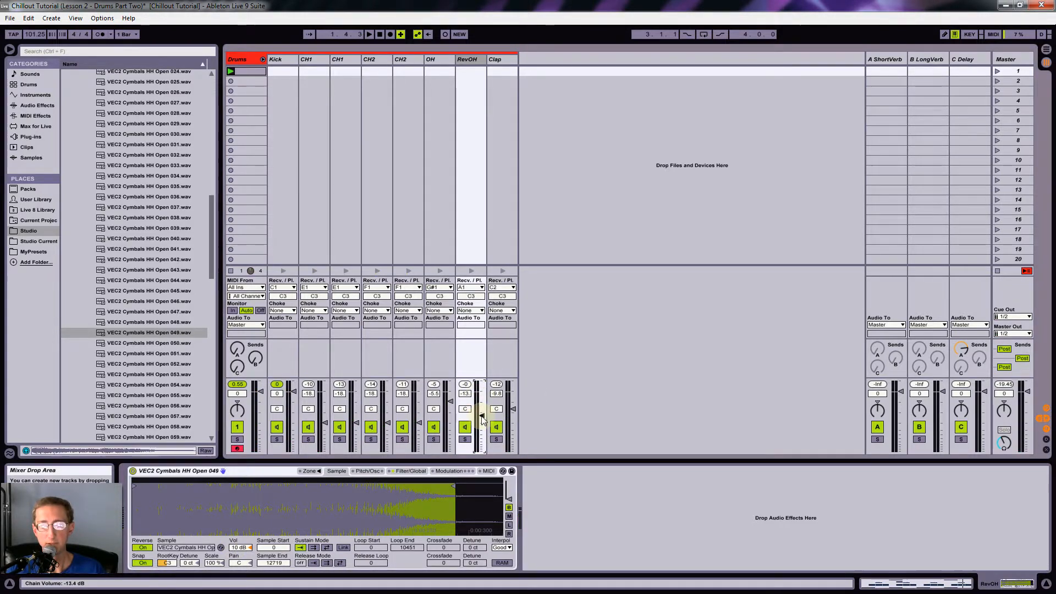
pyautogui.moveTo(481, 415); pyautogui.dragTo(481, 414)
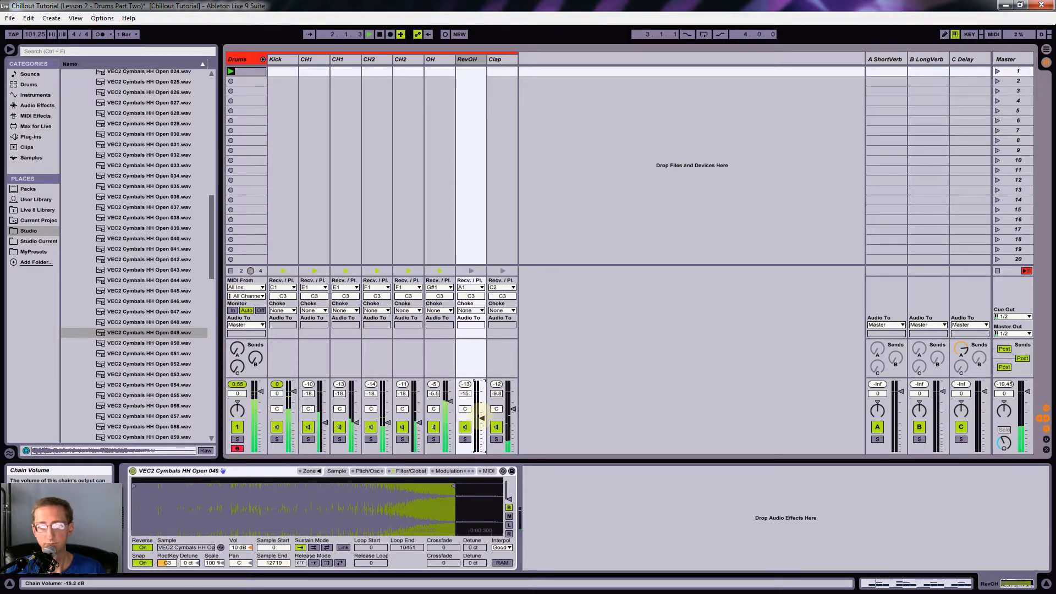
# Step: Copy the RevOH note from 1.2.2 to 1.3.4 in the first Drums clip
pyautogui.click(247, 71)
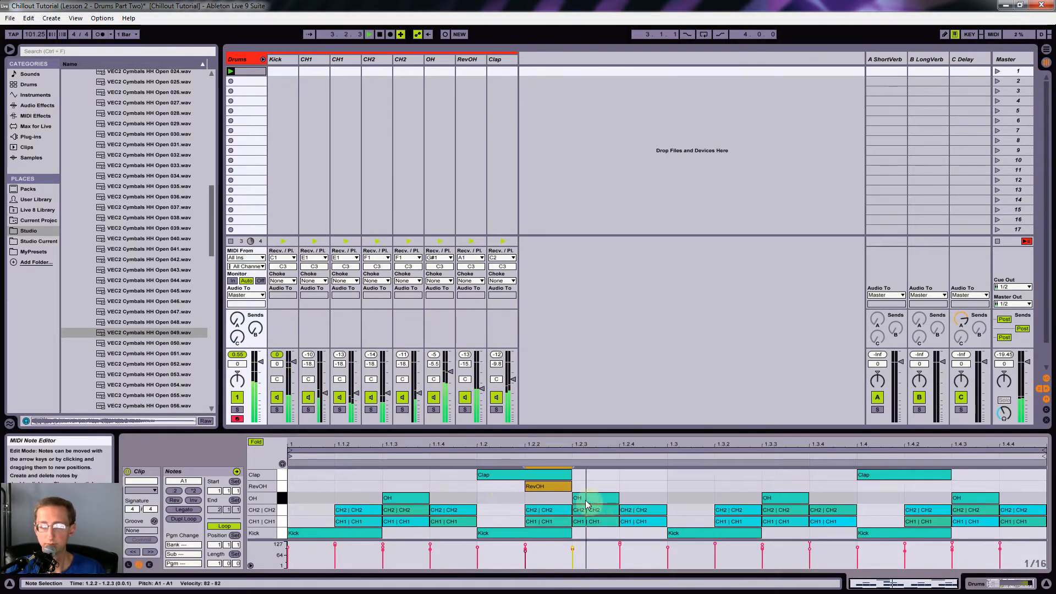
pyautogui.click(554, 488)
pyautogui.moveTo(554, 488); pyautogui.dragTo(839, 488)
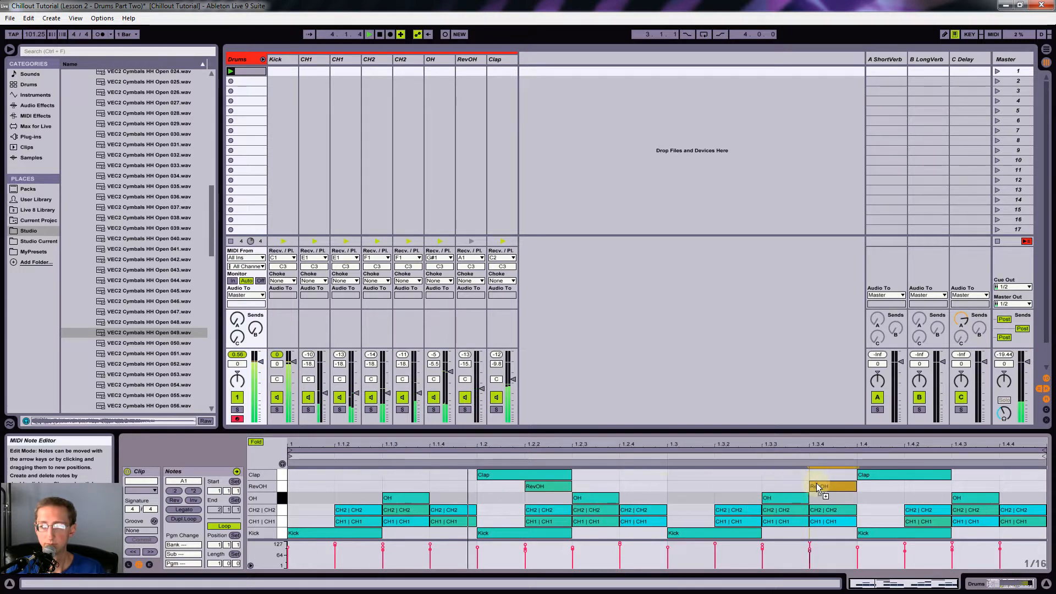
# Step: Try the copied RevOH note at 1.4.4 and 1.4.2, return it to 1.3.4 and set its velocity to 63
pyautogui.moveTo(824, 527); pyautogui.dragTo(1022, 489)
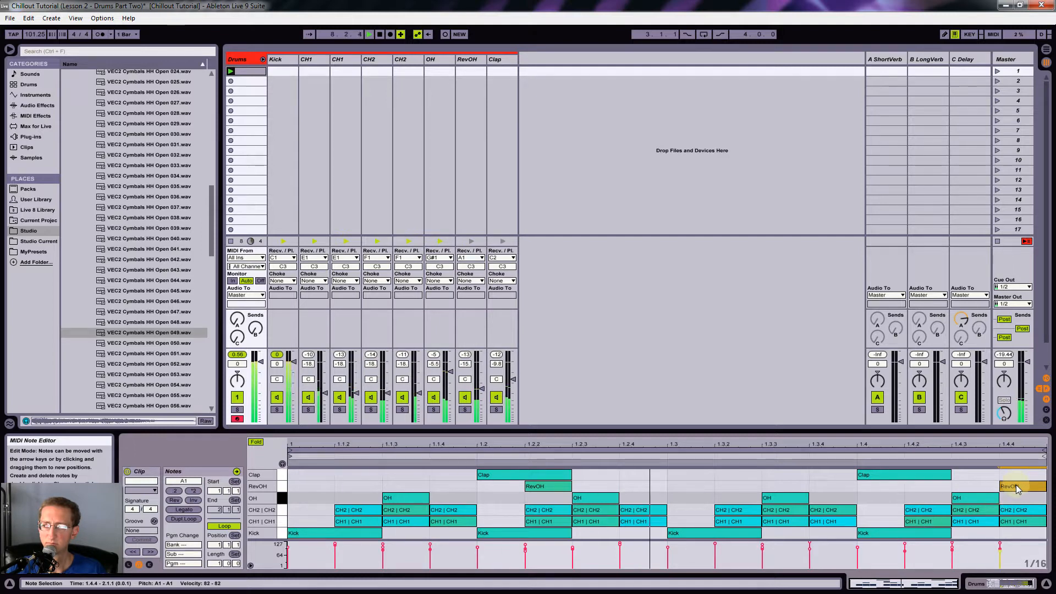
pyautogui.moveTo(984, 487); pyautogui.dragTo(934, 489)
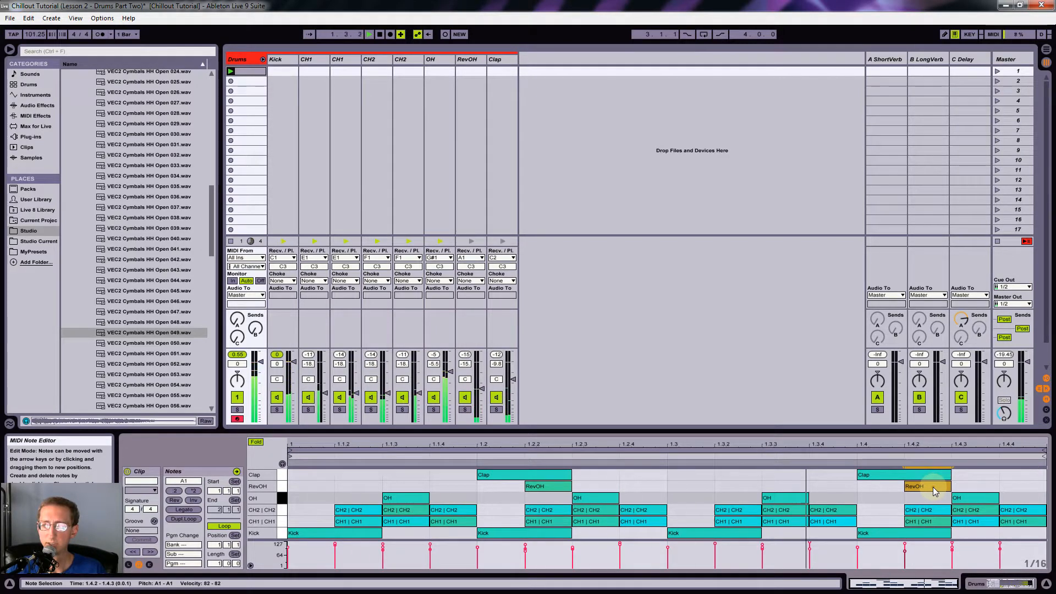
pyautogui.moveTo(934, 490); pyautogui.dragTo(839, 490)
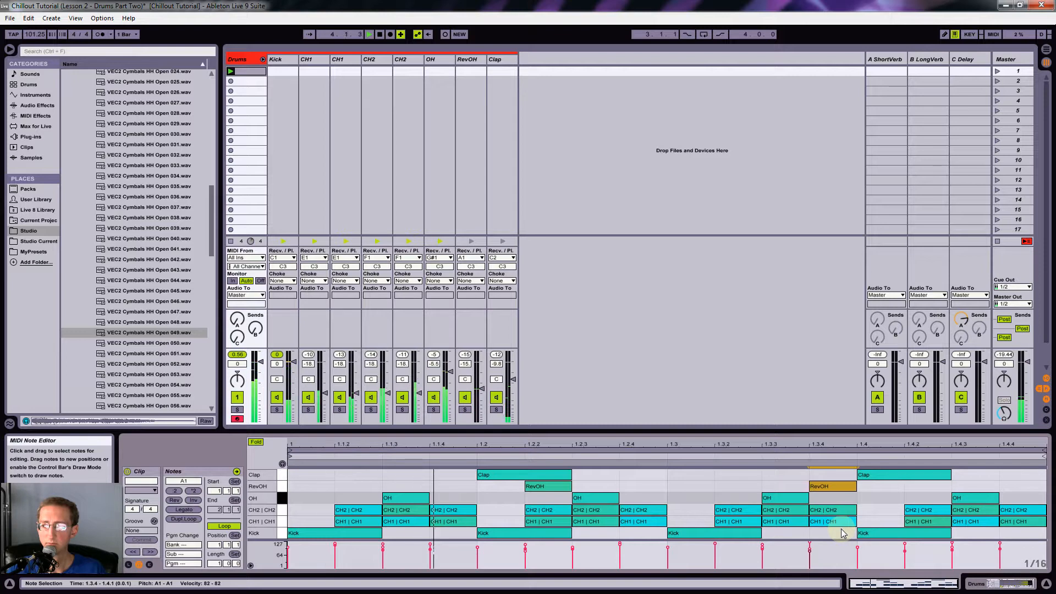
pyautogui.moveTo(833, 486); pyautogui.dragTo(842, 486)
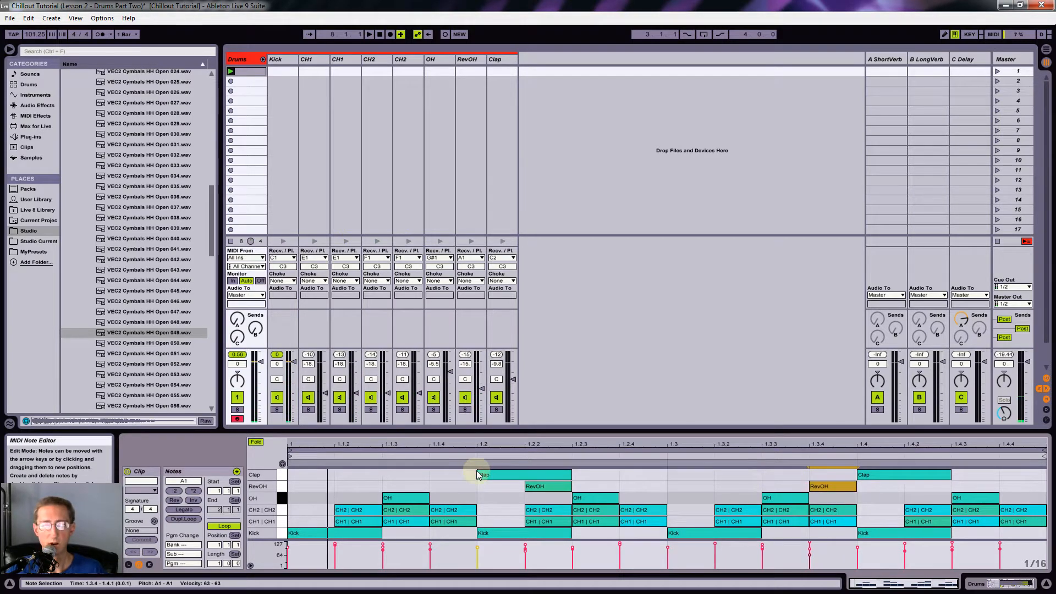
# Step: Show the Drum Rack devices and browse from the VEC2 Cymbals samples to the VEC2 Claps folder
pyautogui.hotkey('shift', 'Tab')
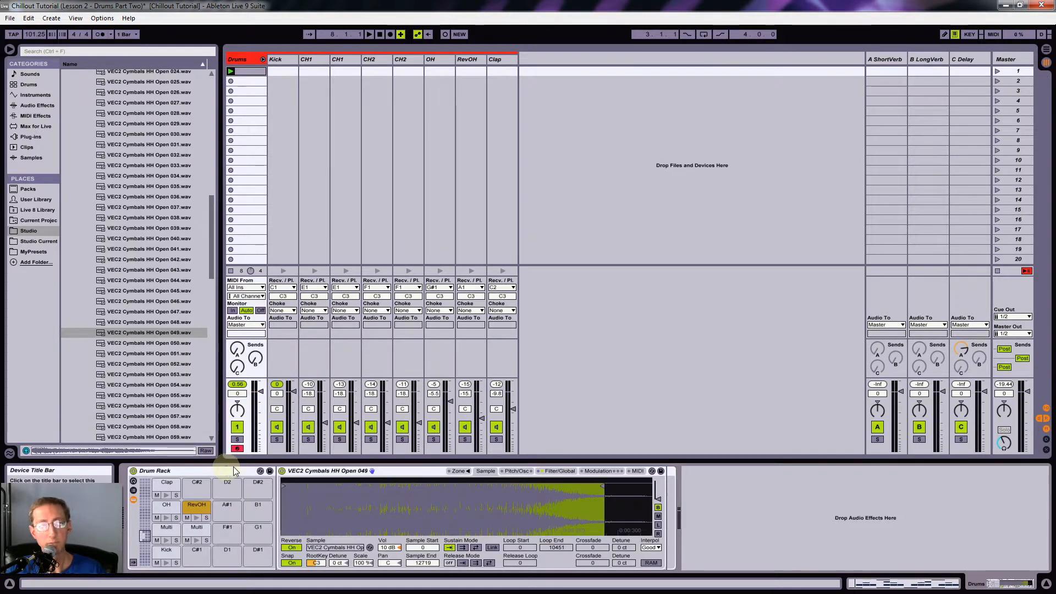
pyautogui.click(150, 228)
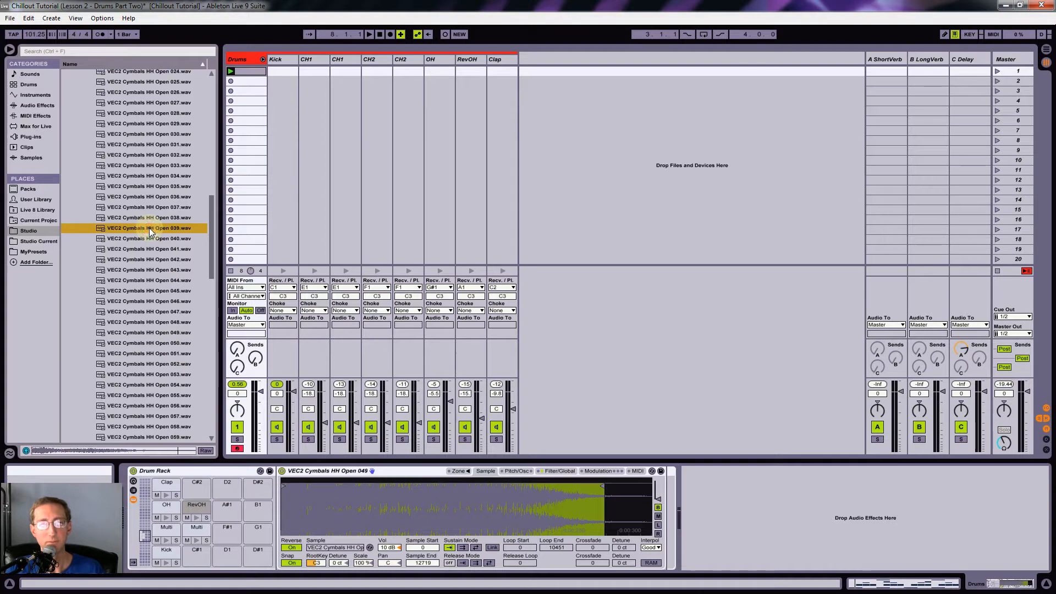
pyautogui.press('Left')
pyautogui.press('Up')
pyautogui.press('Up')
pyautogui.press('Up')
pyautogui.press('Up')
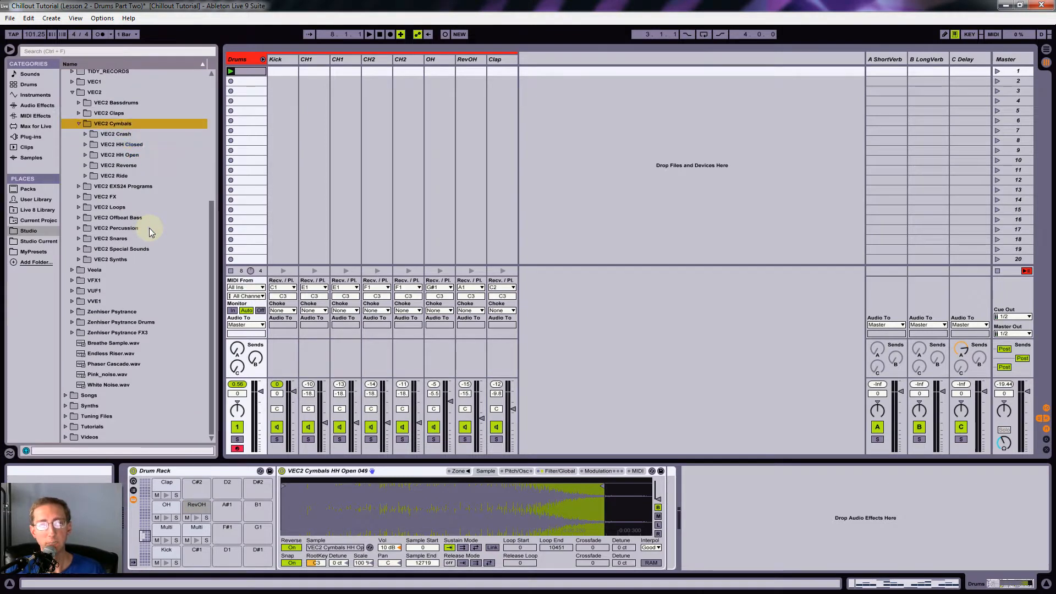
pyautogui.press('Right')
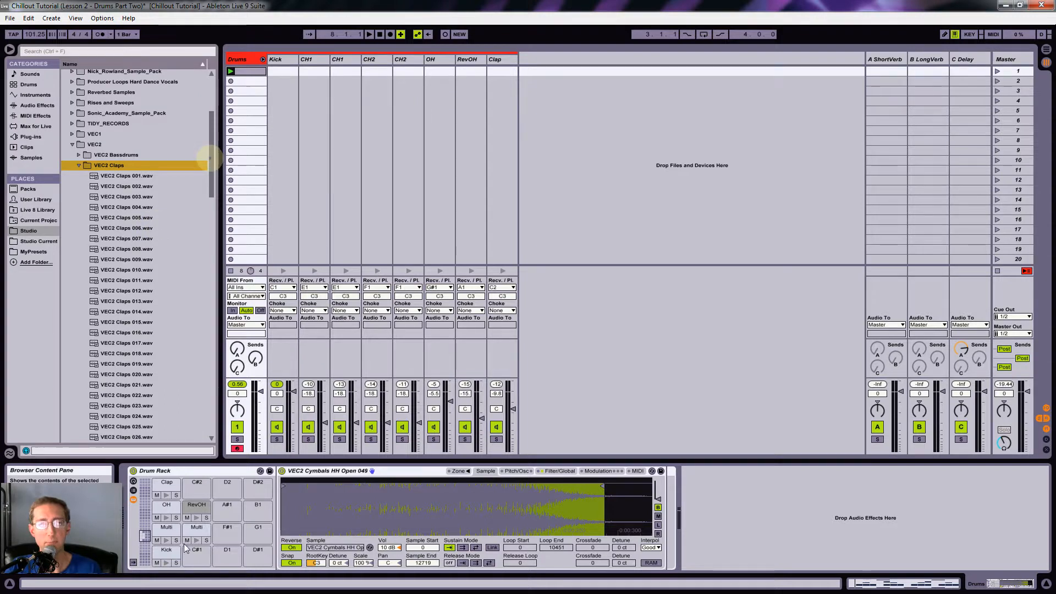
# Step: Duplicate the Clap pad onto pad C#2 of the Drum Rack and name the copy RevClap
pyautogui.click(166, 484)
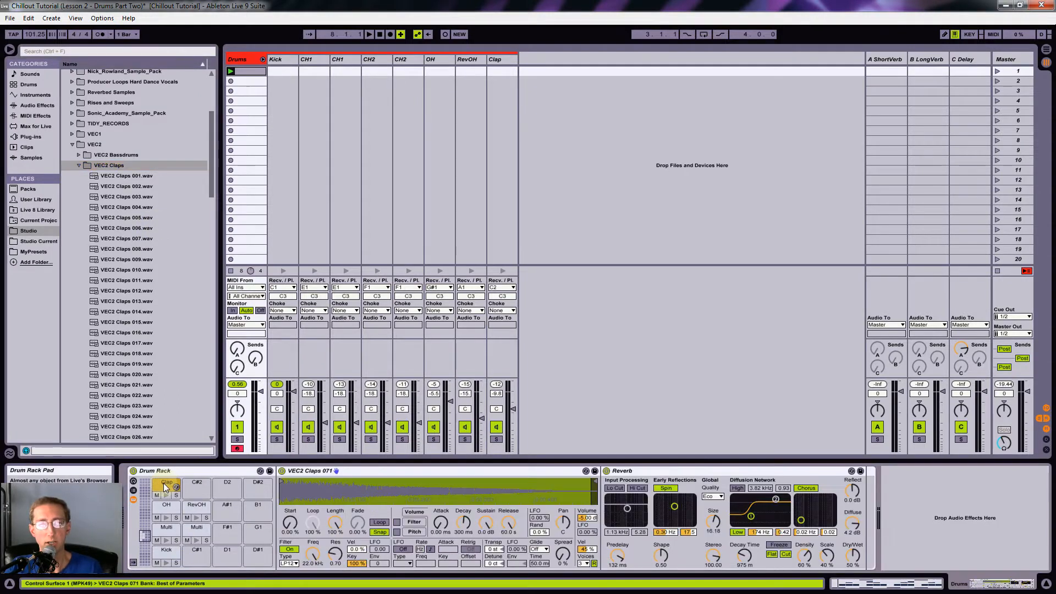
pyautogui.moveTo(194, 486); pyautogui.dragTo(194, 487)
pyautogui.click(196, 484)
pyautogui.write('RevClap')
pyautogui.press('Return')
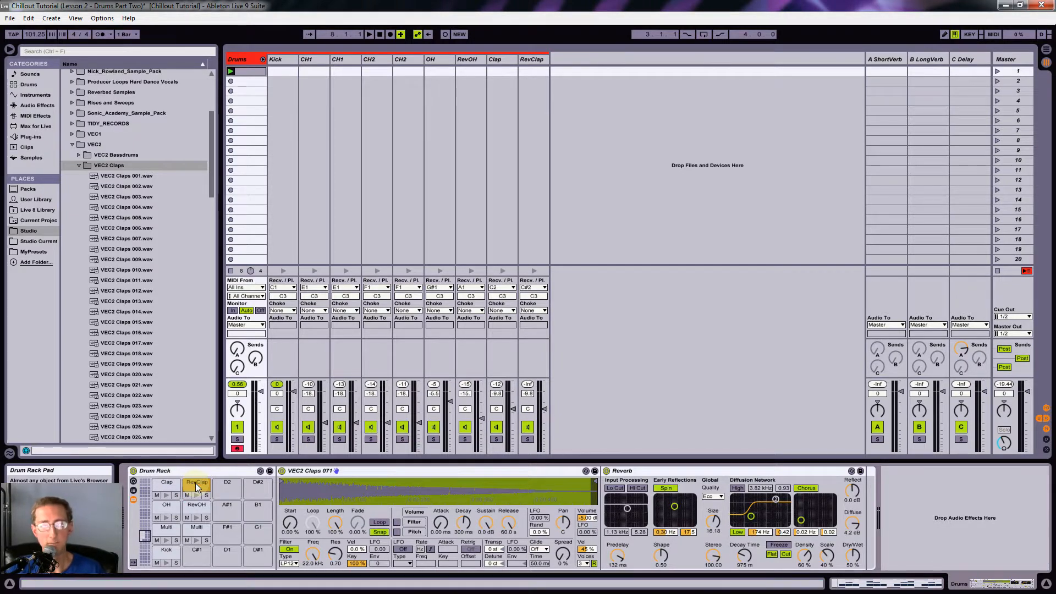
# Step: Convert RevClap from Simpler to Sampler with Reverse on, switch off its Reverb and audition the pad
pyautogui.rightClick(418, 471)
pyautogui.click(437, 467)
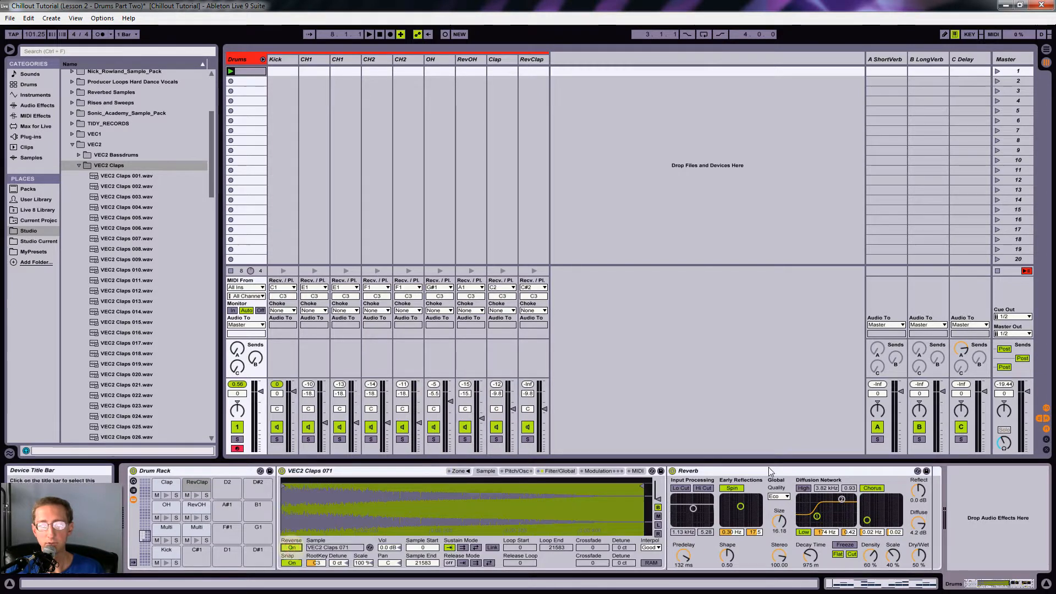
pyautogui.click(673, 472)
pyautogui.click(196, 496)
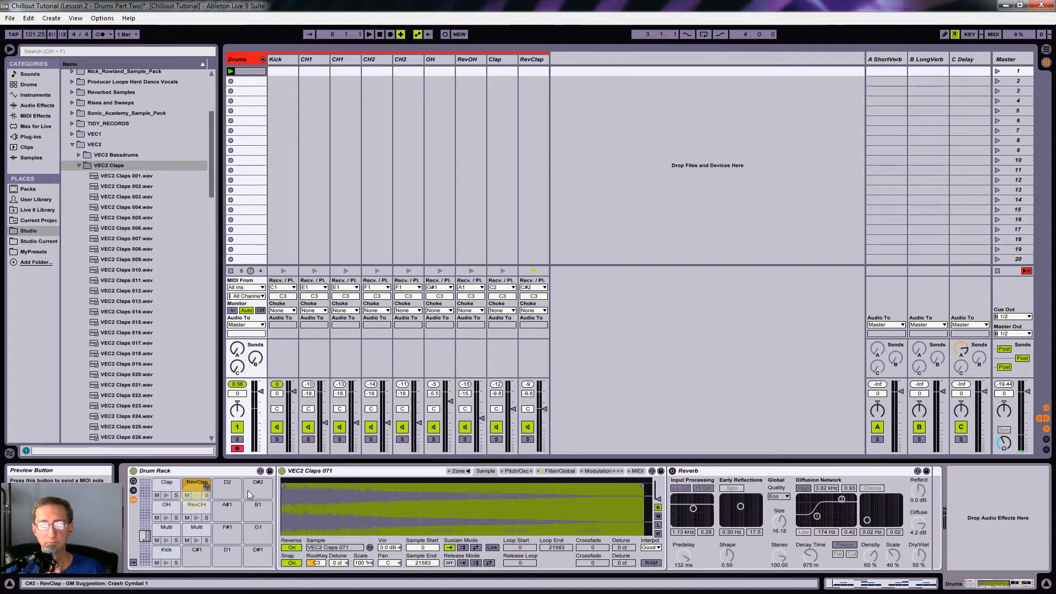
# Step: Enlarge the first Drums clip's note editor and add a RevClap note from 1.1.3 to 1.2.1
pyautogui.click(246, 71)
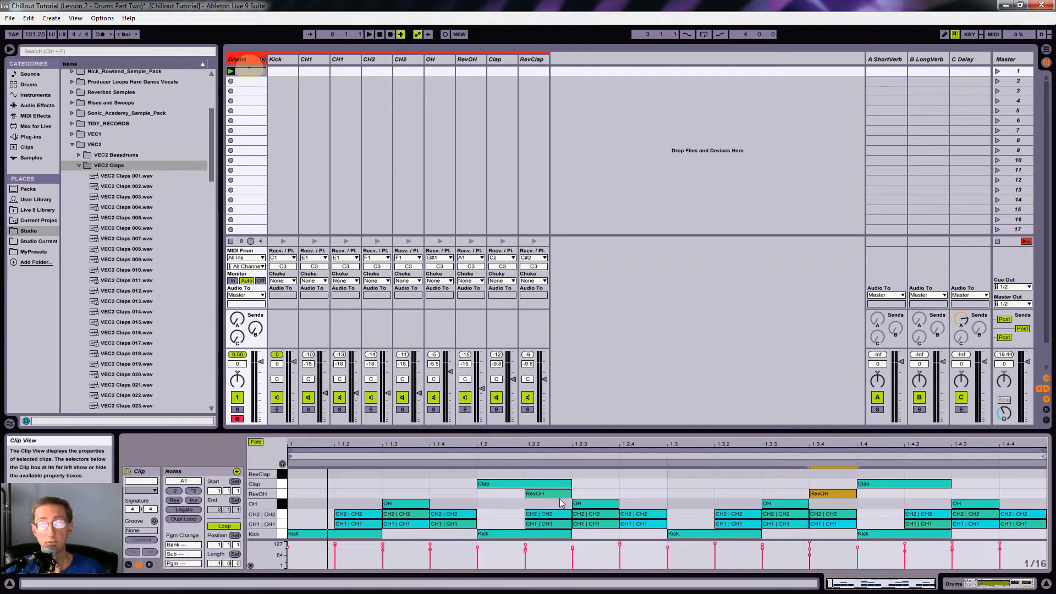
pyautogui.moveTo(550, 430); pyautogui.dragTo(563, 370)
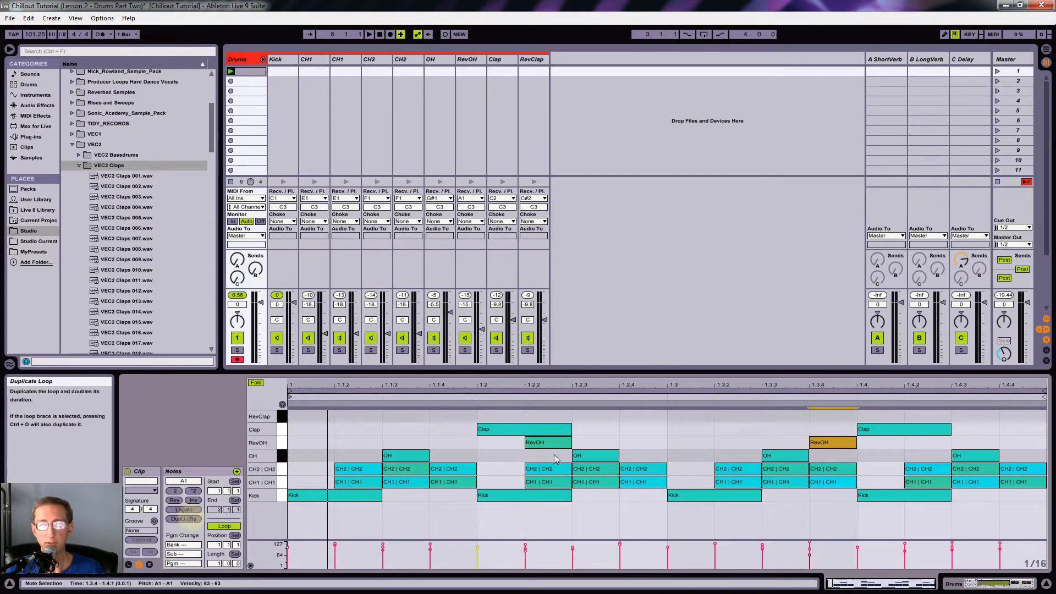
pyautogui.doubleClick(447, 417)
pyautogui.moveTo(447, 418); pyautogui.dragTo(475, 422)
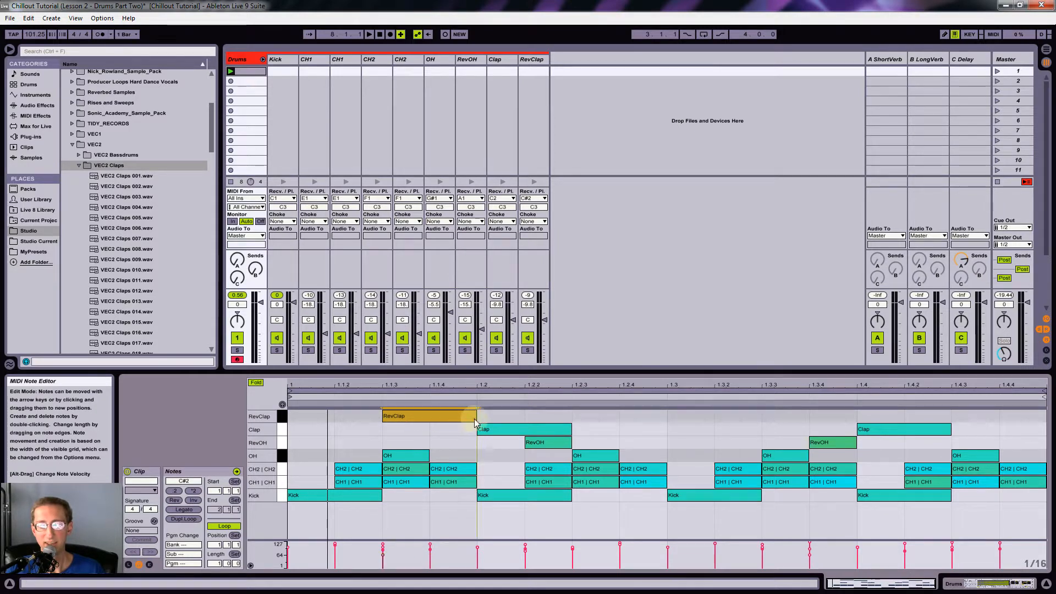
# Step: Adjust the RevClap note's velocity and set the RevClap chain's mixer volume to -17 dB while playing the beat
pyautogui.press('space')
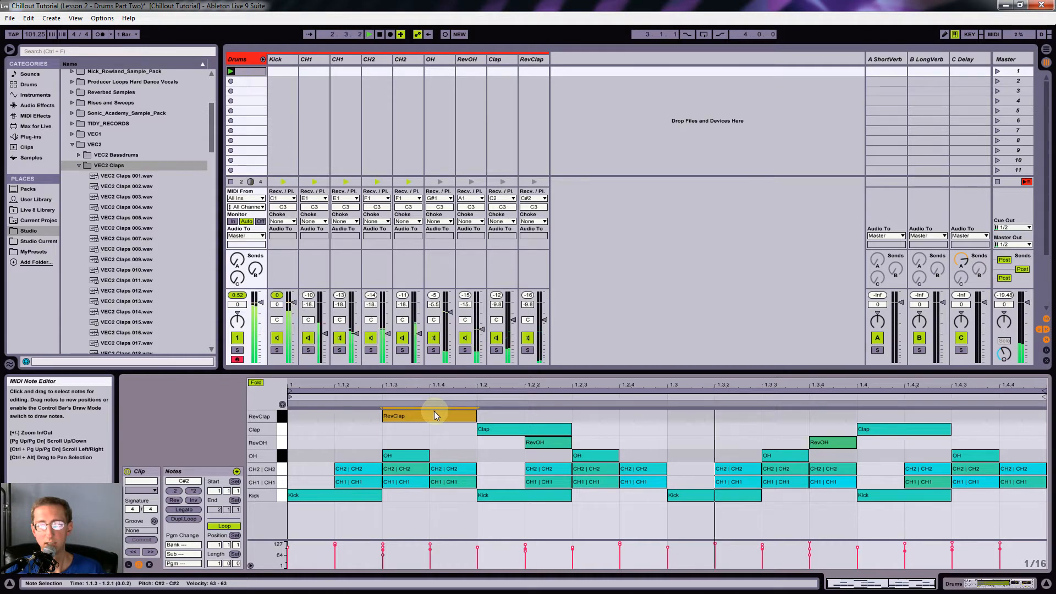
pyautogui.click(400, 412)
pyautogui.moveTo(402, 412); pyautogui.dragTo(398, 412)
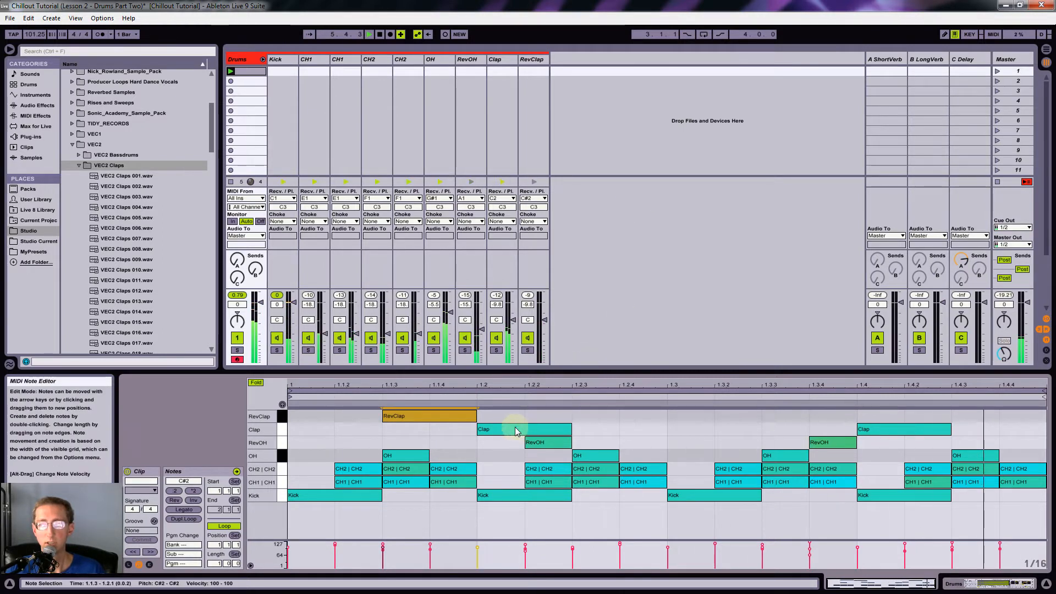
pyautogui.moveTo(455, 413); pyautogui.dragTo(455, 417)
pyautogui.moveTo(545, 322); pyautogui.dragTo(547, 334)
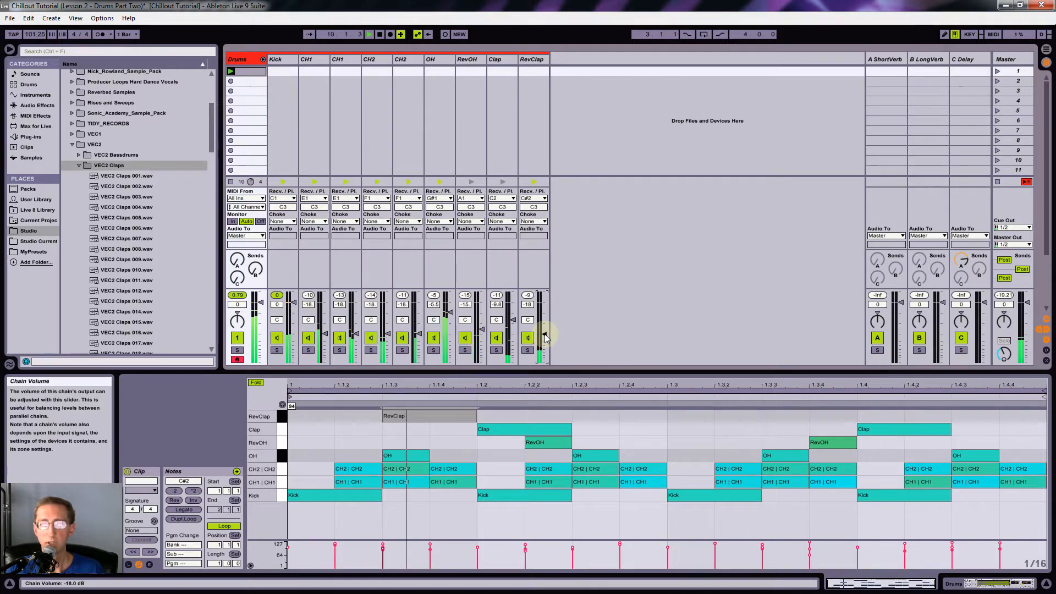
pyautogui.moveTo(545, 337); pyautogui.dragTo(545, 333)
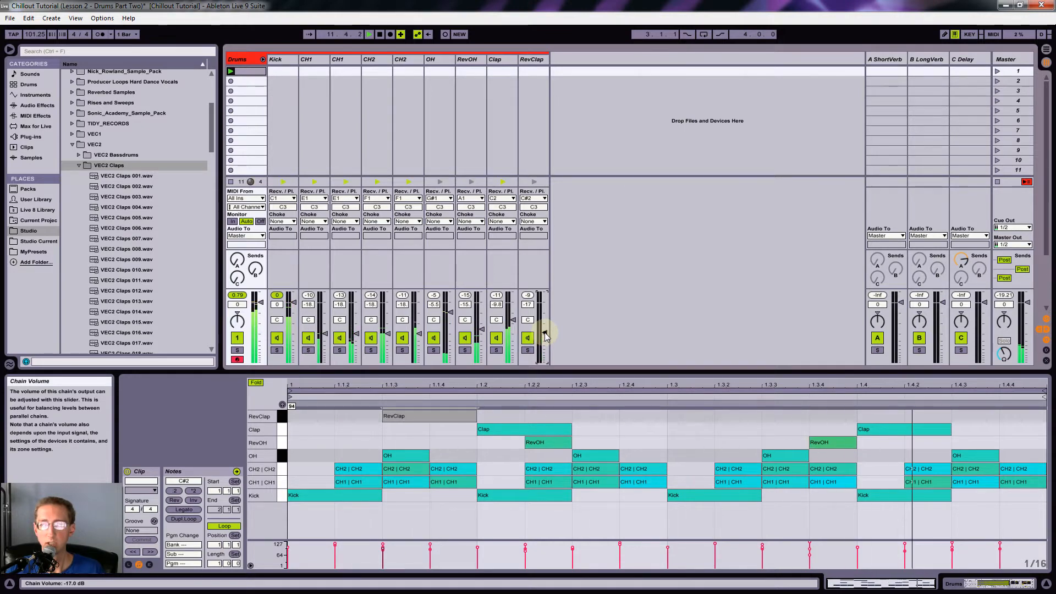
# Step: Try a sample end of 20260 for RevClap in Sampler and restore it to 21583 while playing the beat
pyautogui.hotkey('shift', 'Tab')
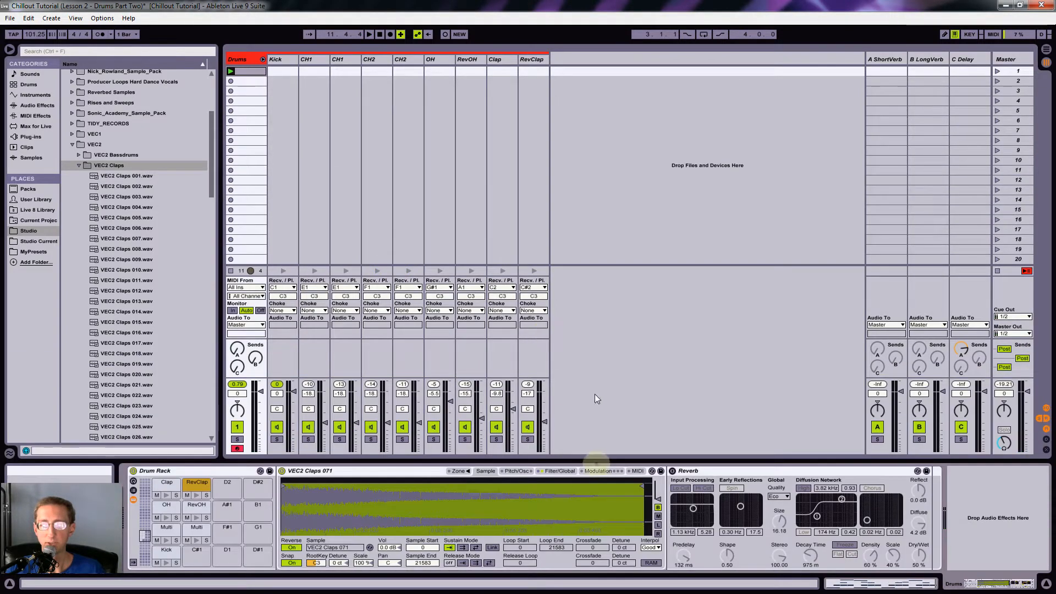
pyautogui.press('space')
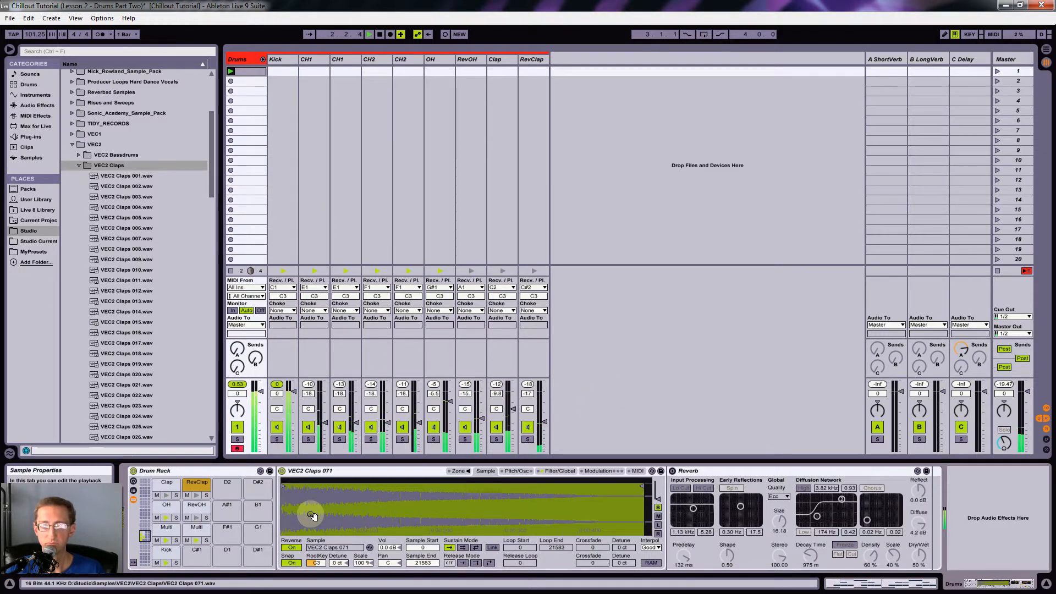
pyautogui.press('space')
pyautogui.moveTo(642, 486); pyautogui.dragTo(615, 484)
pyautogui.press('space')
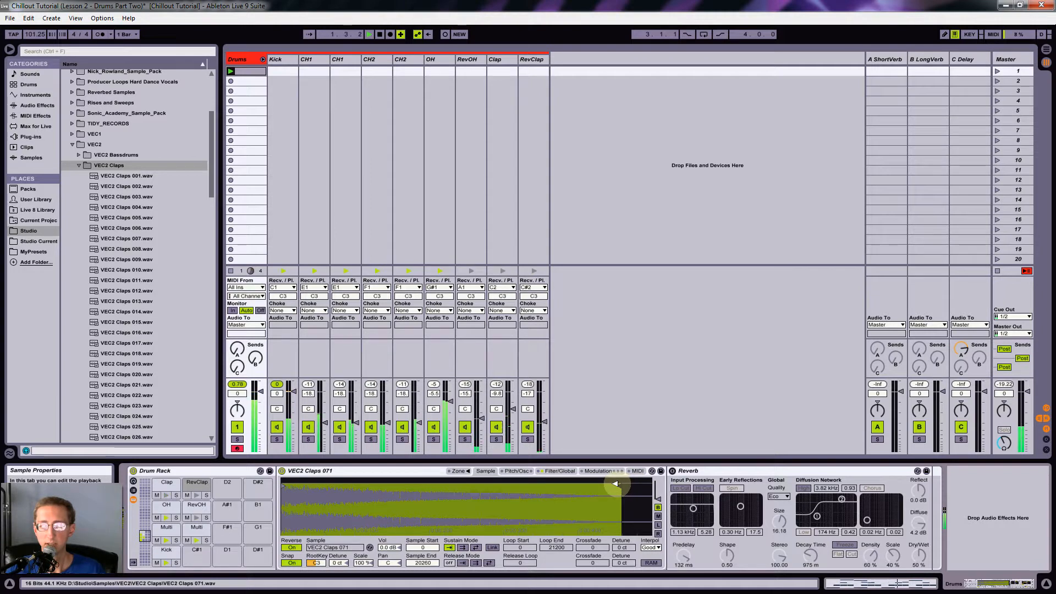
pyautogui.moveTo(617, 485); pyautogui.dragTo(643, 484)
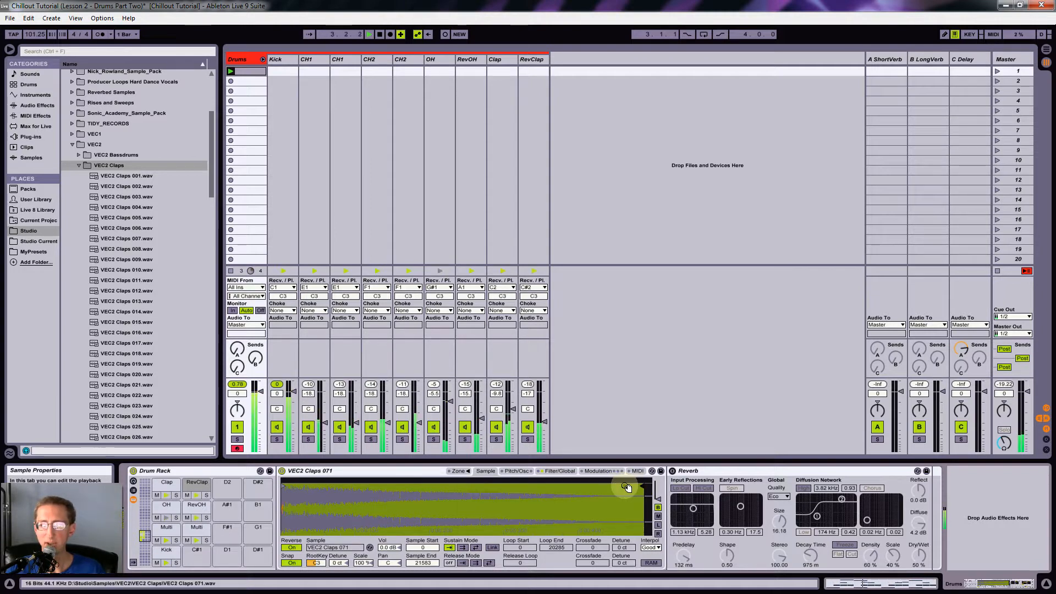
pyautogui.press('space')
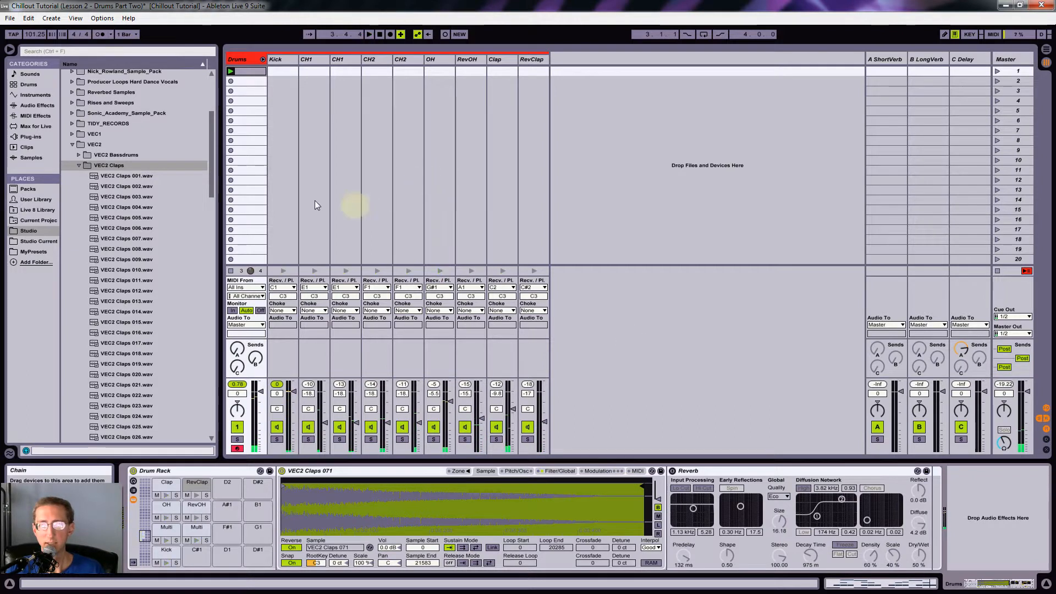
# Step: Collapse the VEC2 Claps folder and open the VEC2 HH Open folder inside VEC2 Cymbals
pyautogui.click(78, 165)
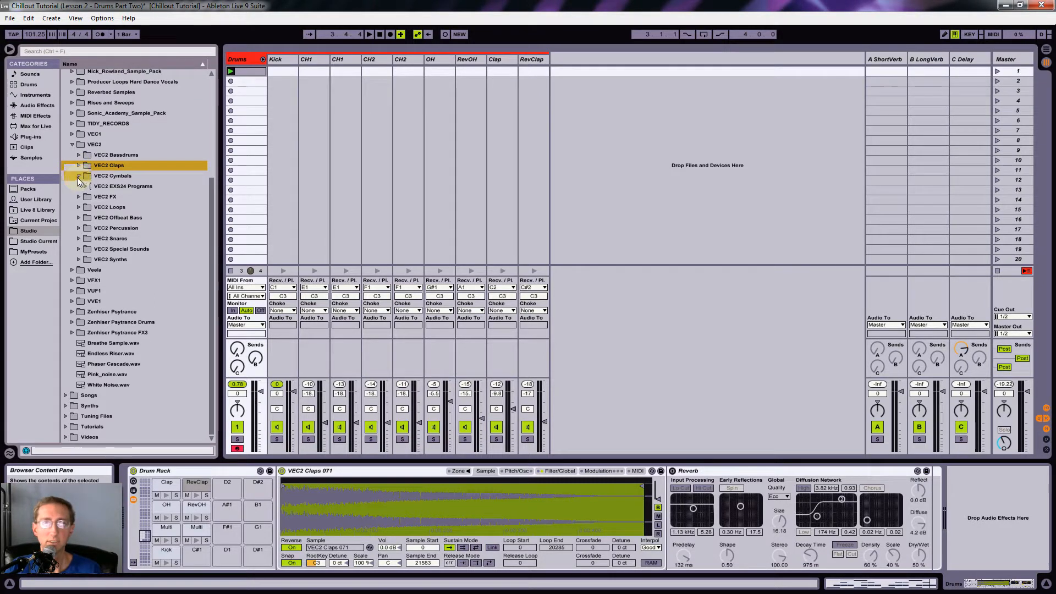
pyautogui.click(78, 176)
pyautogui.click(85, 207)
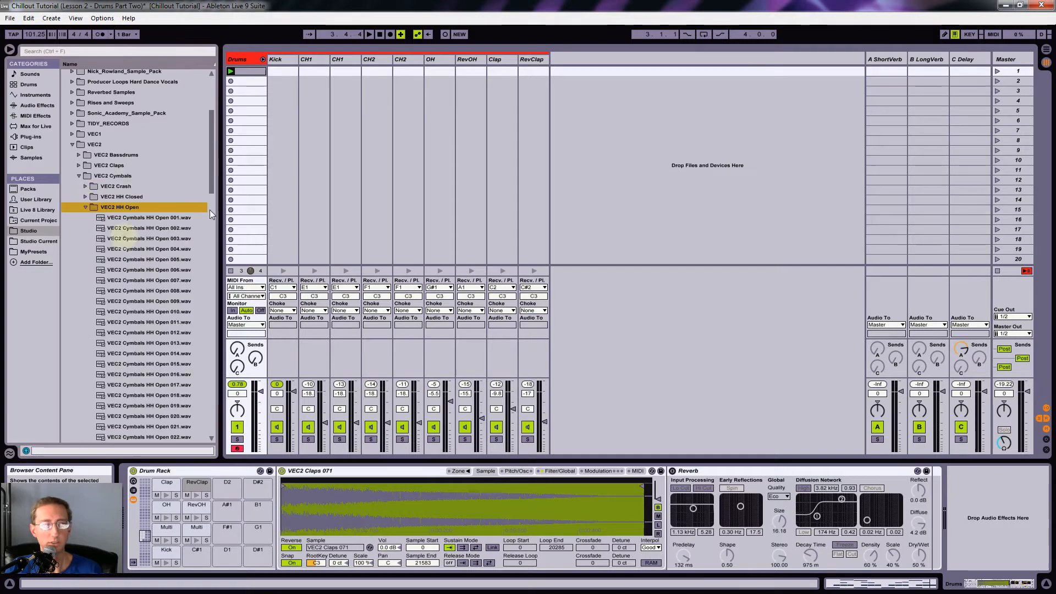
pyautogui.moveTo(214, 174); pyautogui.dragTo(185, 330)
# Step: Audition the VEC2 Cymbals HH Open samples from 077 to 081
pyautogui.click(159, 323)
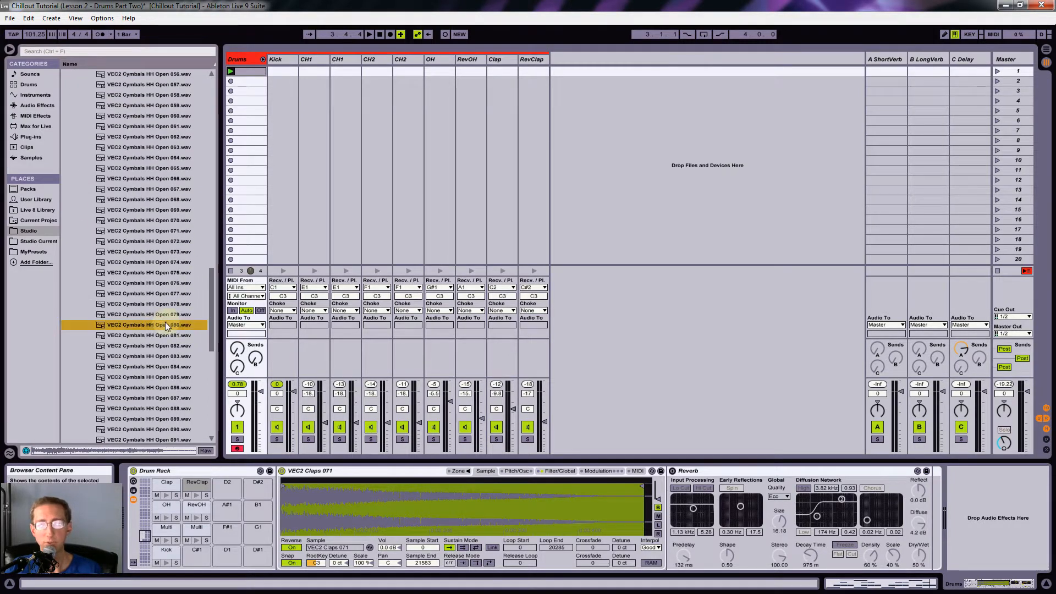
pyautogui.press('Down')
pyautogui.press('Up')
pyautogui.press('Up')
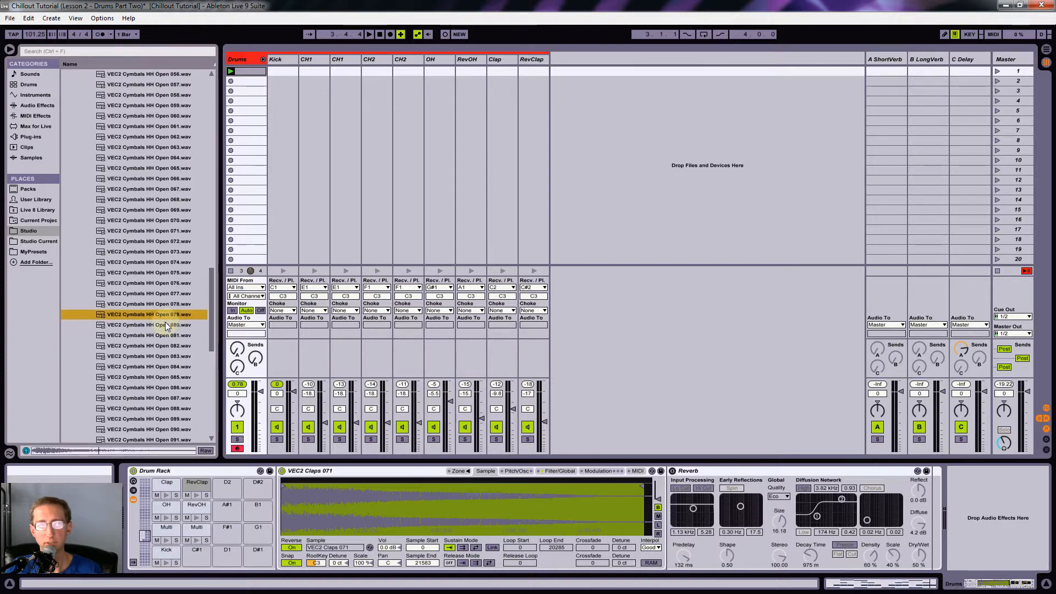
pyautogui.press('Up')
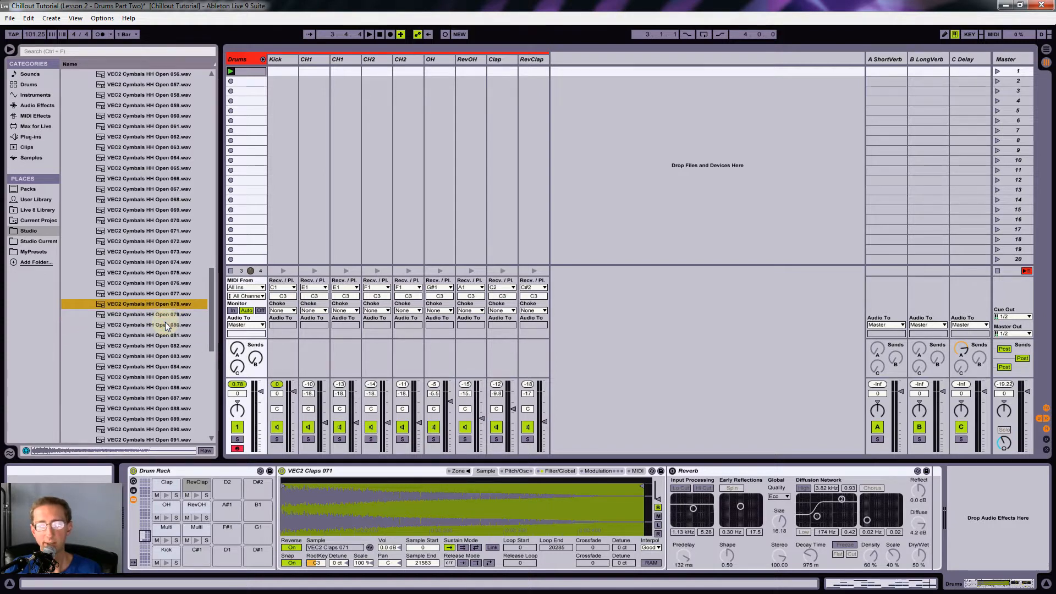
pyautogui.press('Up')
pyautogui.press('Down')
pyautogui.press('Down')
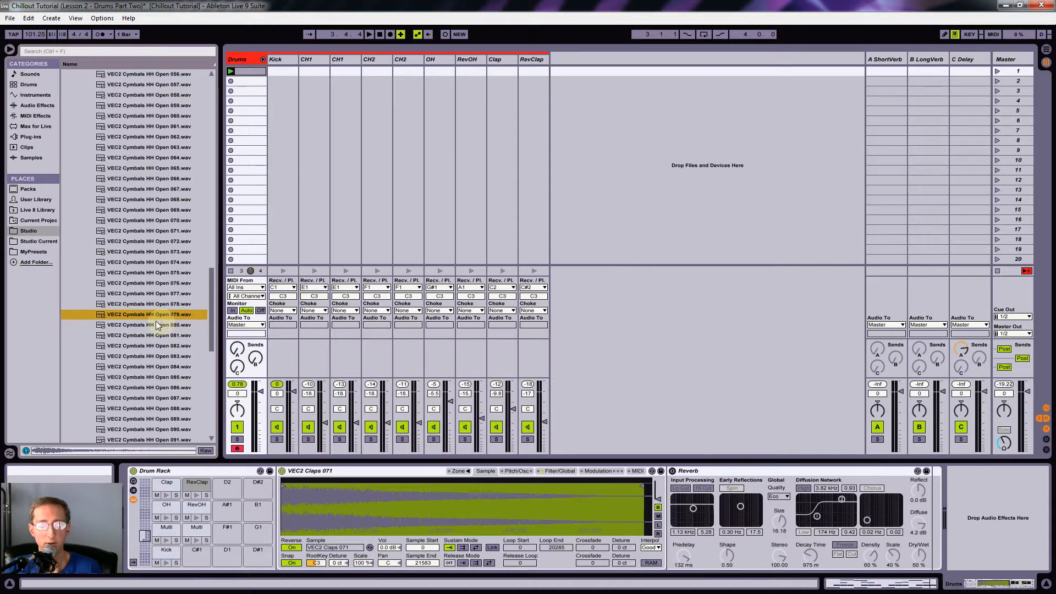
# Step: Load VEC2 Cymbals HH Open 079.wav onto pad A#1, rename the pad RevCymbal and audition it
pyautogui.moveTo(151, 315); pyautogui.dragTo(229, 502)
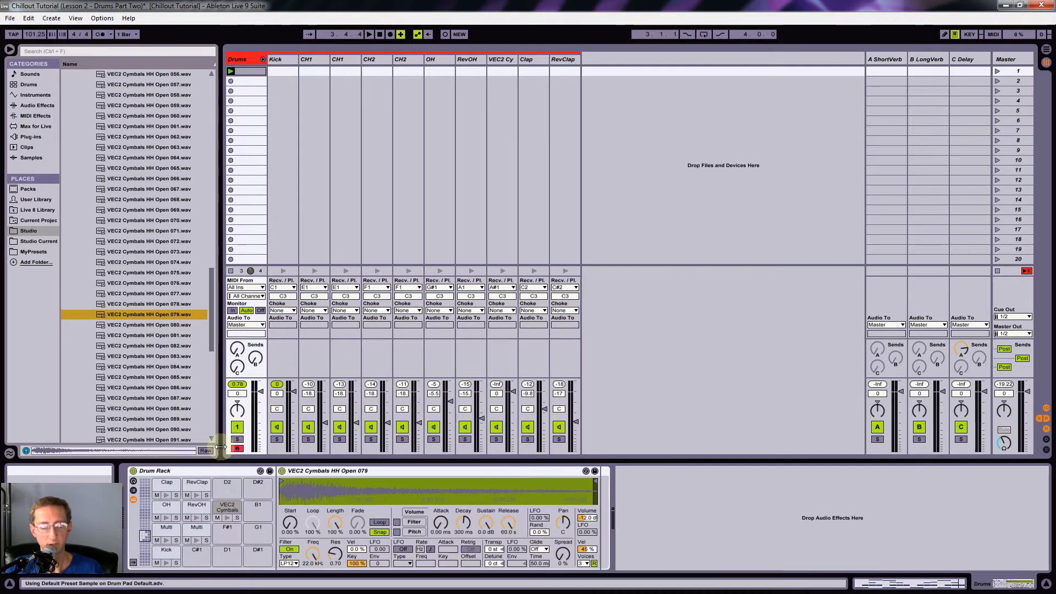
pyautogui.click(226, 506)
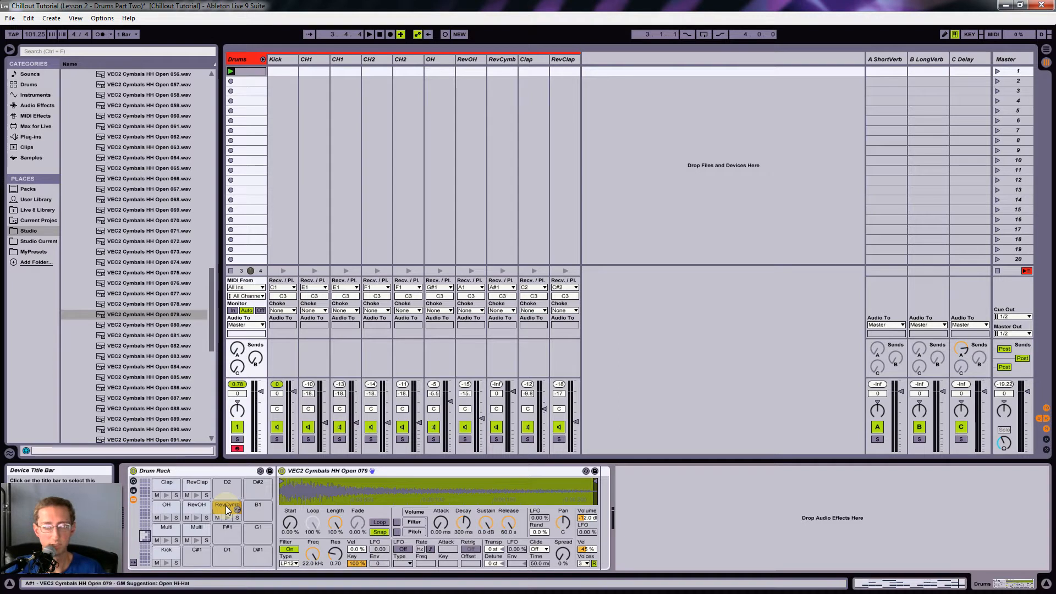
pyautogui.click(226, 520)
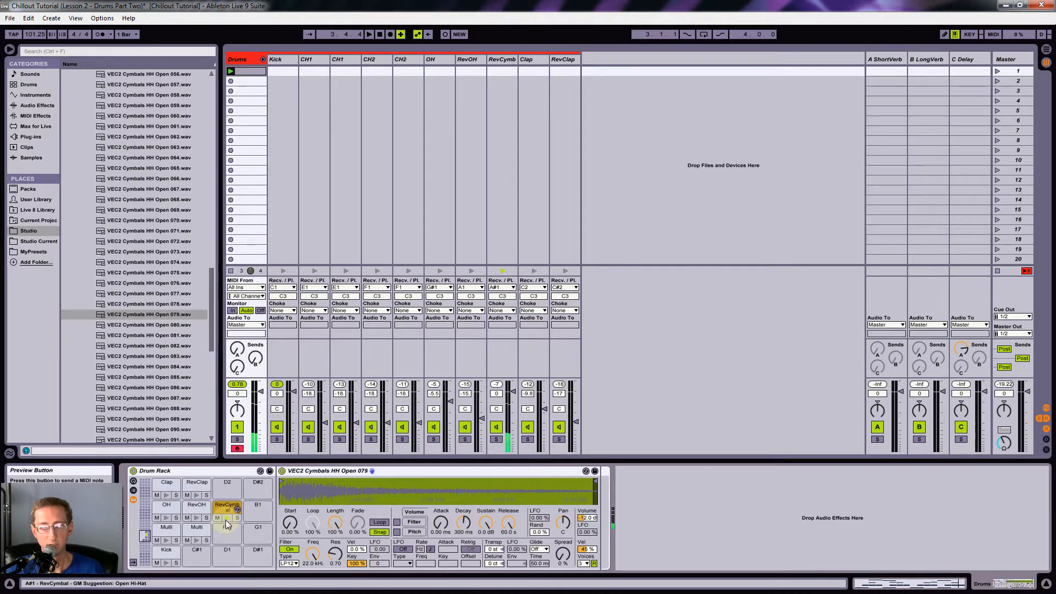
# Step: Convert RevCymbal from Simpler to Sampler, turn on Reverse for its sample and audition the pad
pyautogui.rightClick(334, 468)
pyautogui.click(357, 463)
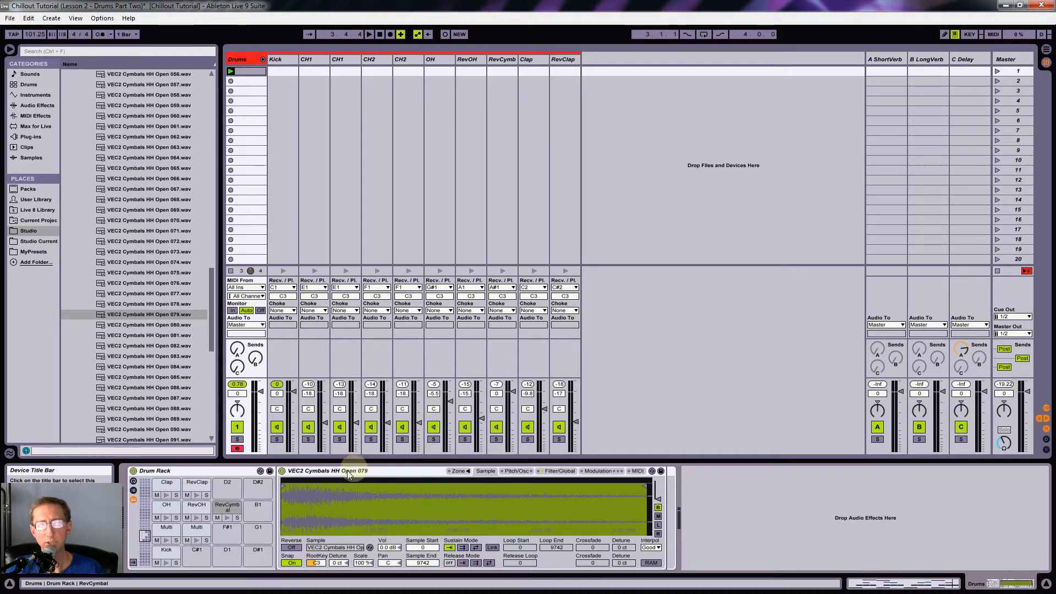
pyautogui.click(226, 519)
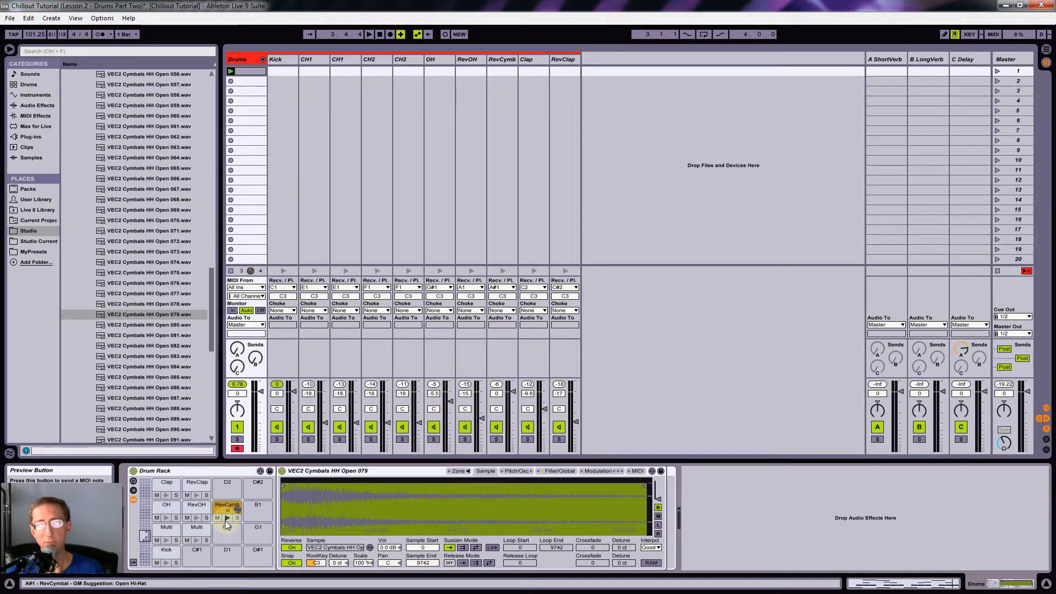
# Step: Audition the RevCymbal pad, add a sixteenth-note RevCymbal hit at 1.3.2 in the Drums clip and play the beat
pyautogui.click(226, 519)
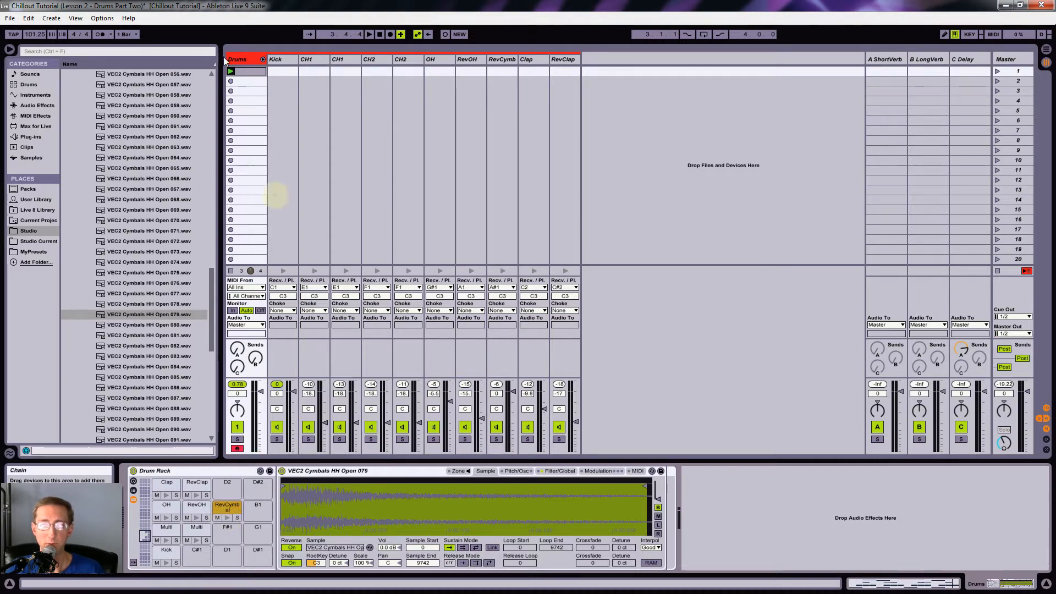
pyautogui.click(244, 73)
pyautogui.click(244, 72)
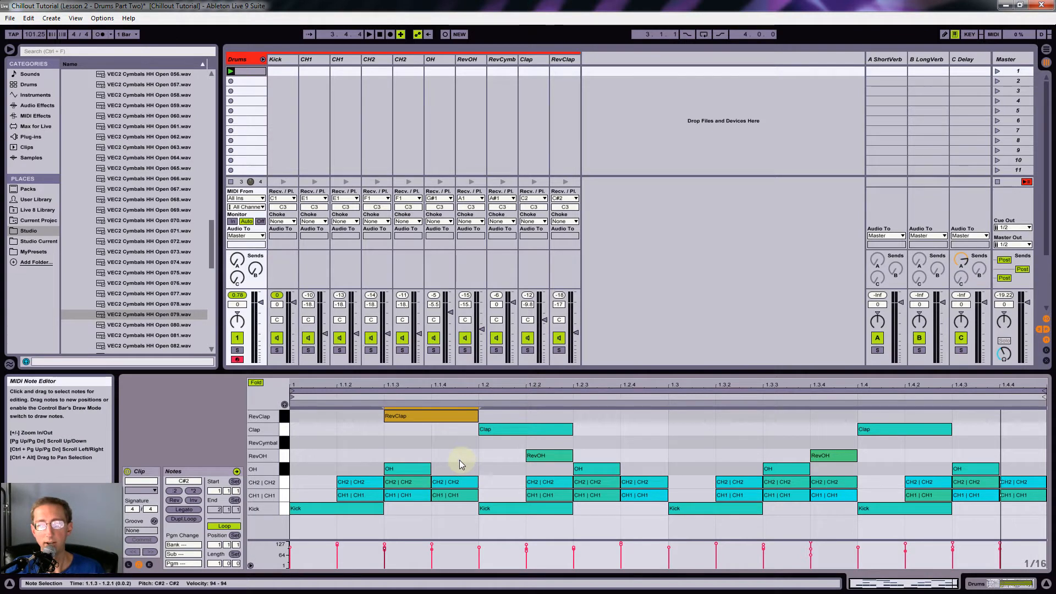
pyautogui.doubleClick(498, 445)
pyautogui.moveTo(594, 455); pyautogui.dragTo(725, 451)
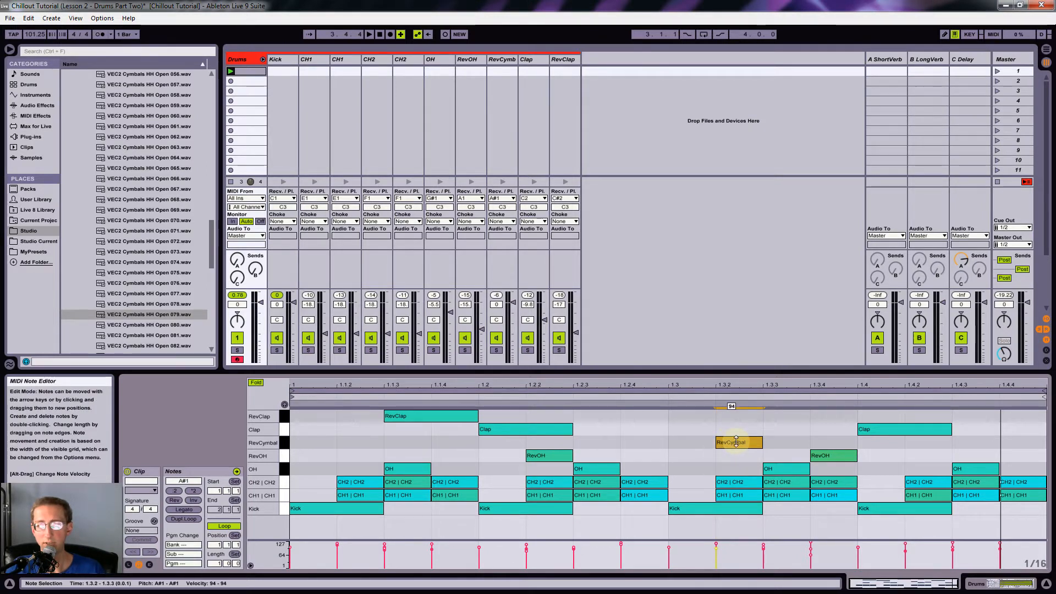
pyautogui.press('space')
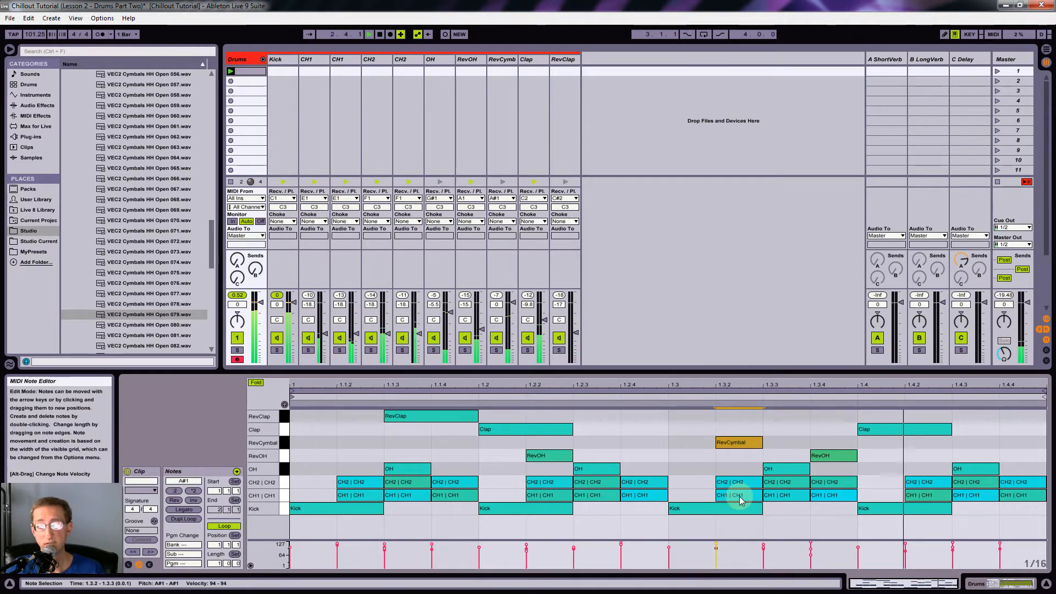
# Step: Shorten the RevCymbal sample by moving its Sample End to about 8546, and listen to it in the beat
pyautogui.hotkey('shift', 'Tab')
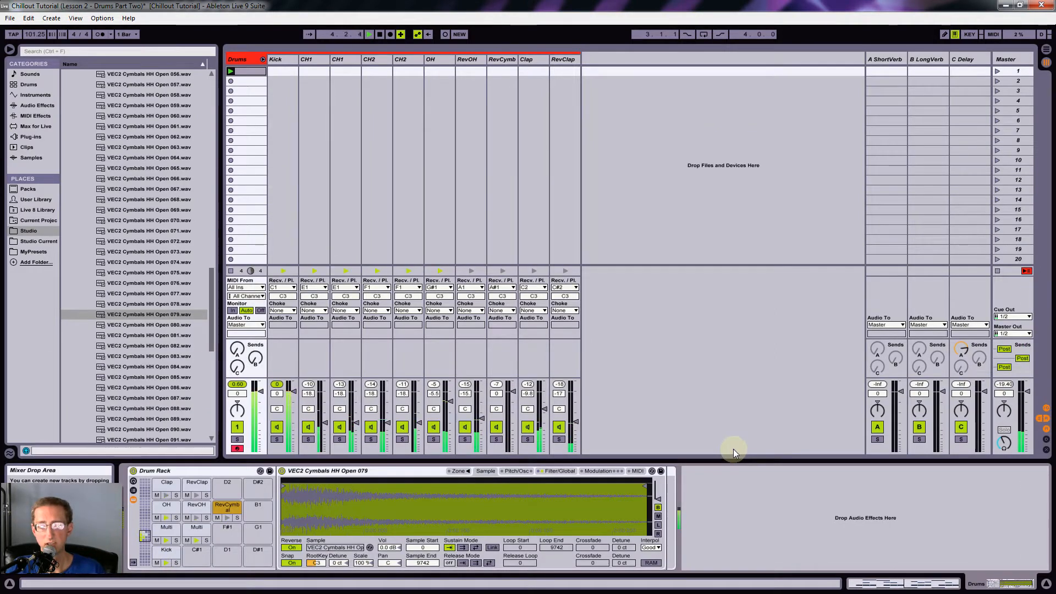
pyautogui.moveTo(648, 491); pyautogui.dragTo(599, 487)
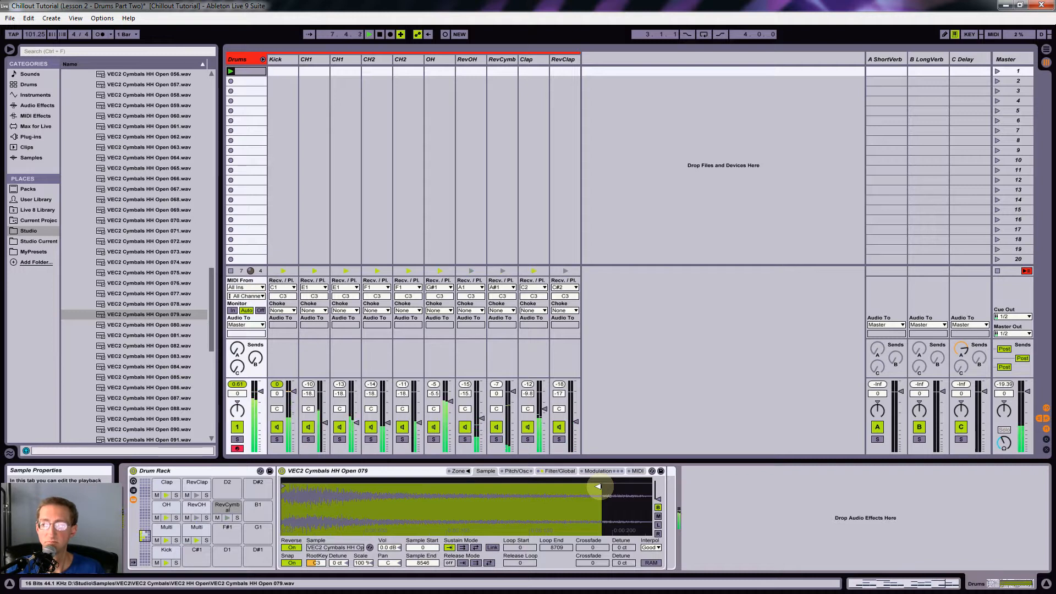
pyautogui.hotkey('shift', 'Tab')
pyautogui.hotkey('shift', 'Tab')
pyautogui.hotkey('shift', 'Tab')
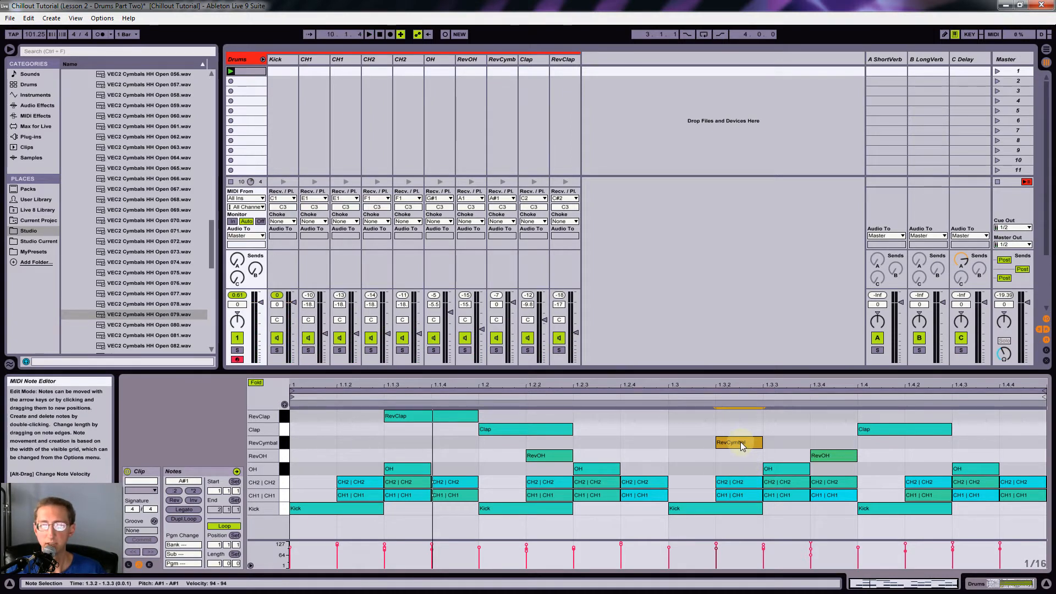
pyautogui.press('space')
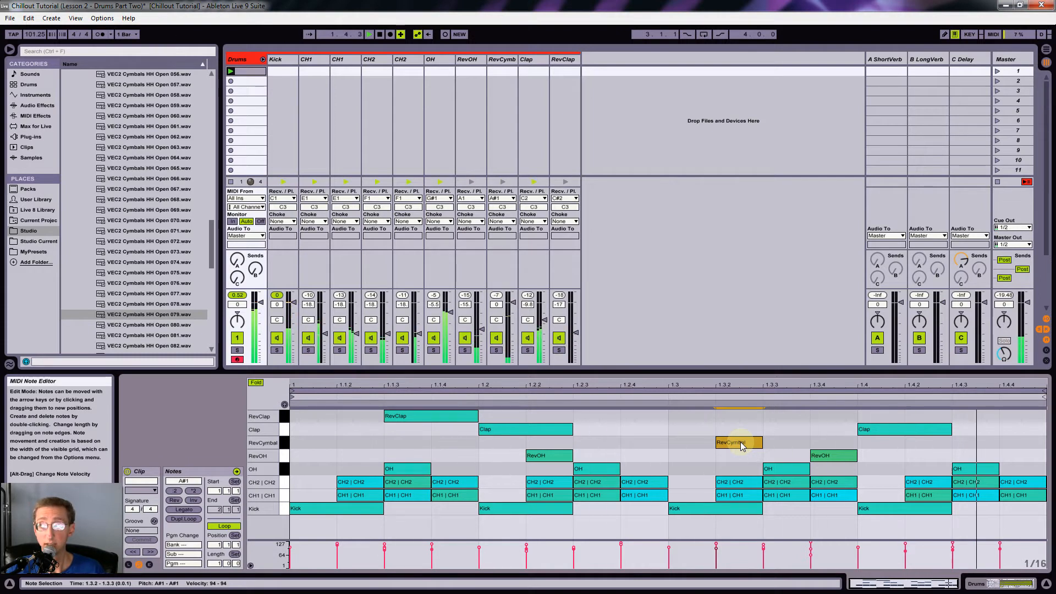
pyautogui.press('space')
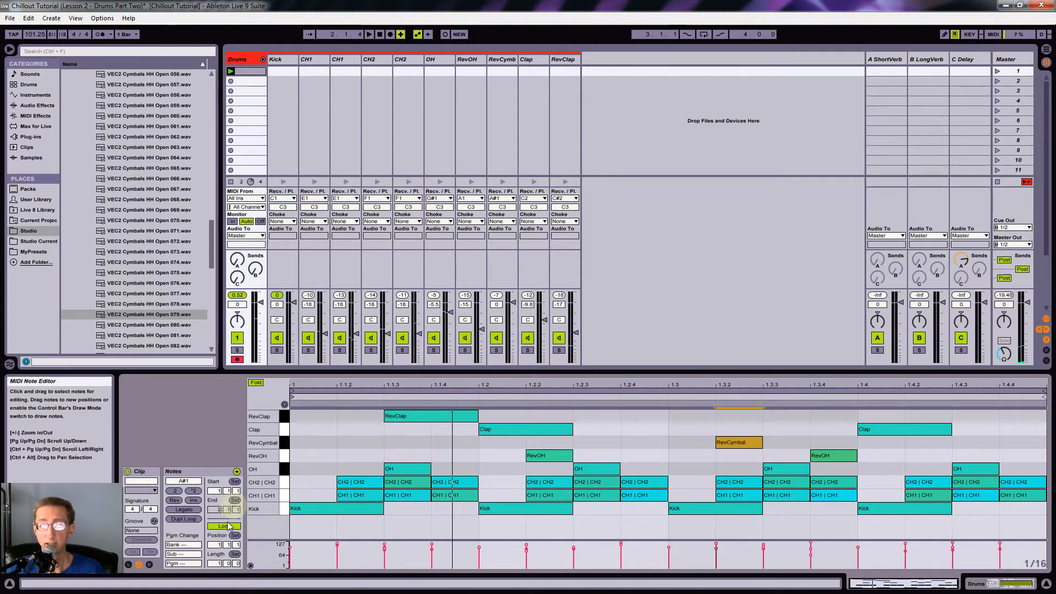
# Step: Duplicate the clip's loop to two bars and delete the first bar's RevClap note at 1.1.3 and RevOH note at 1.2.2
pyautogui.click(182, 519)
pyautogui.click(364, 417)
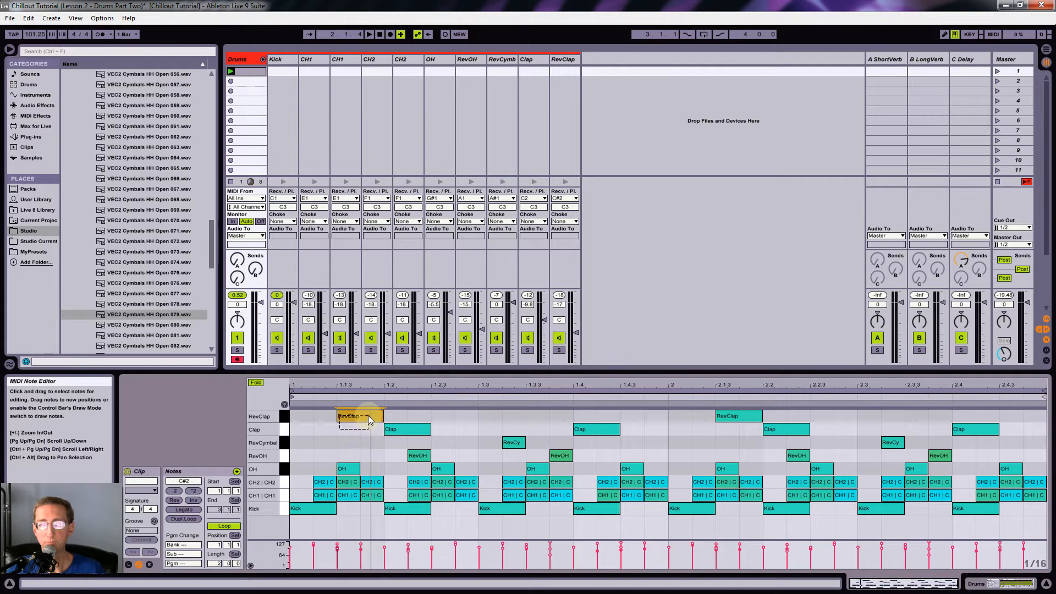
pyautogui.press('Delete')
pyautogui.click(421, 459)
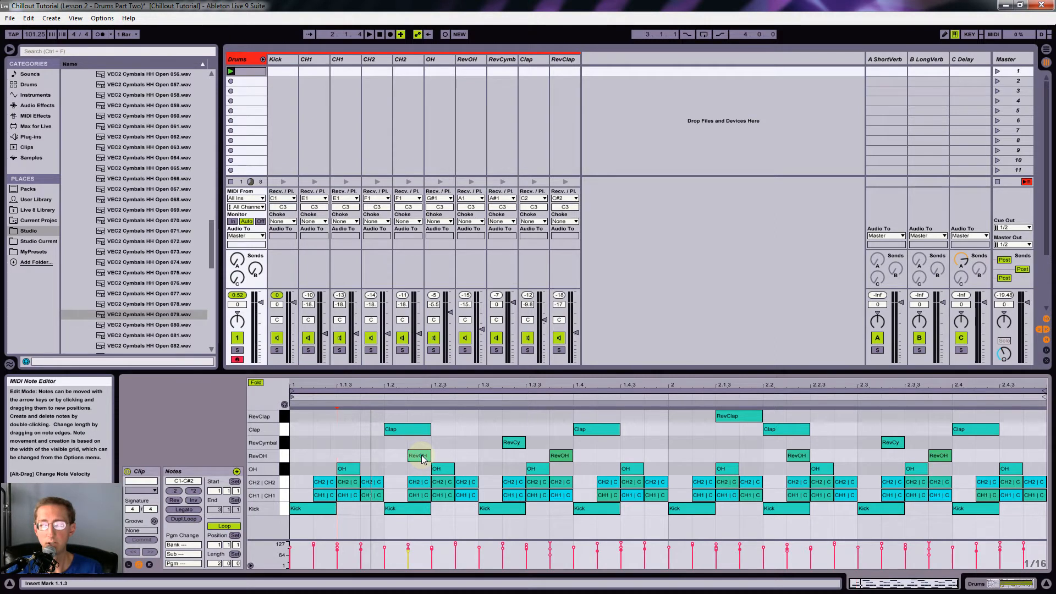
pyautogui.doubleClick(421, 459)
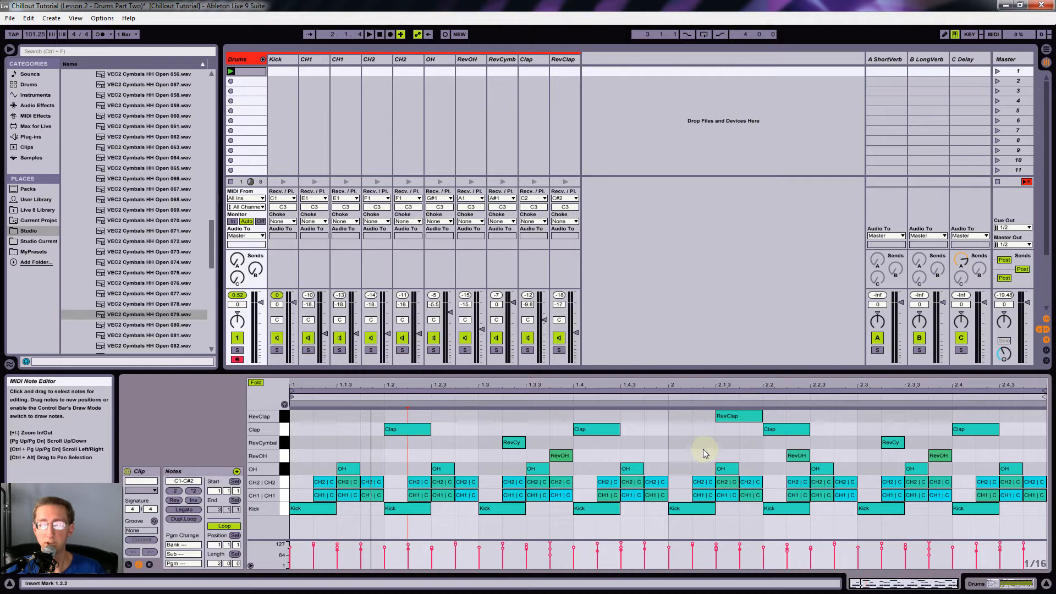
# Step: During playback, copy the last RevOH note to 2.4.4 and lower the copy's velocity to 27
pyautogui.press('space')
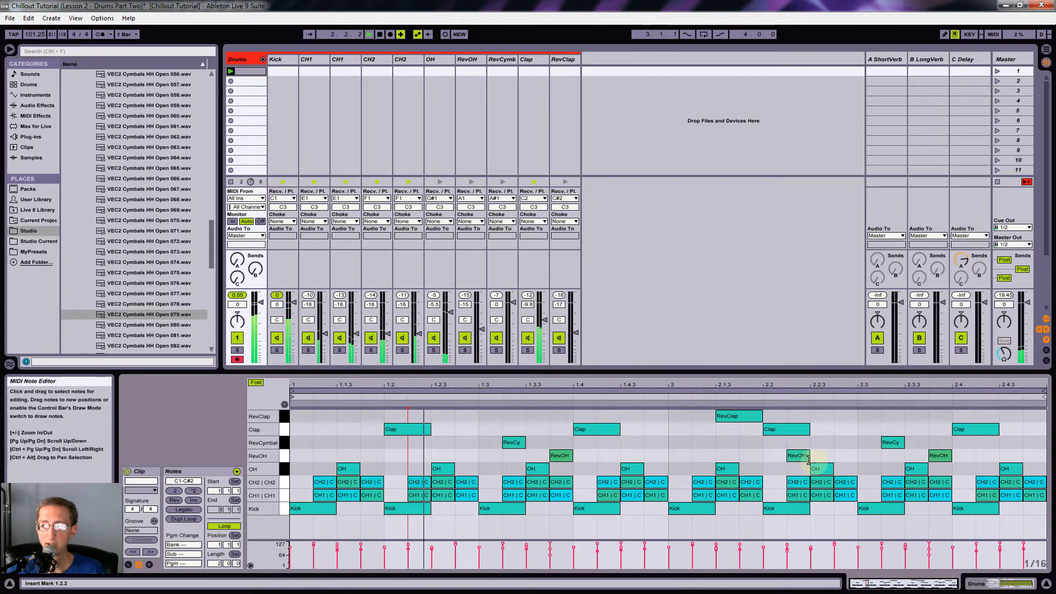
pyautogui.moveTo(938, 459); pyautogui.dragTo(1033, 461)
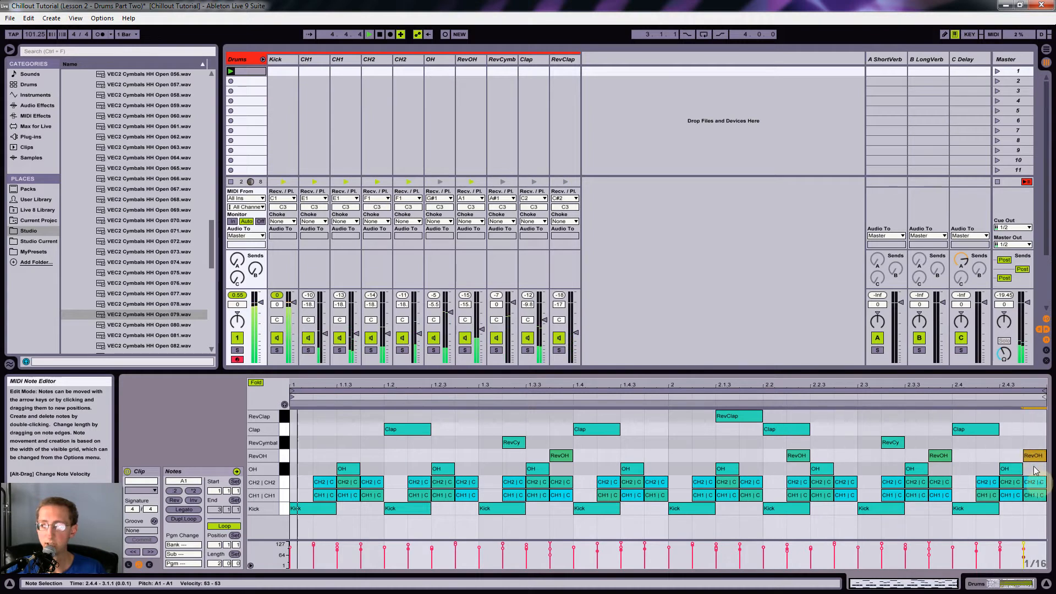
pyautogui.moveTo(1033, 461); pyautogui.dragTo(1033, 455)
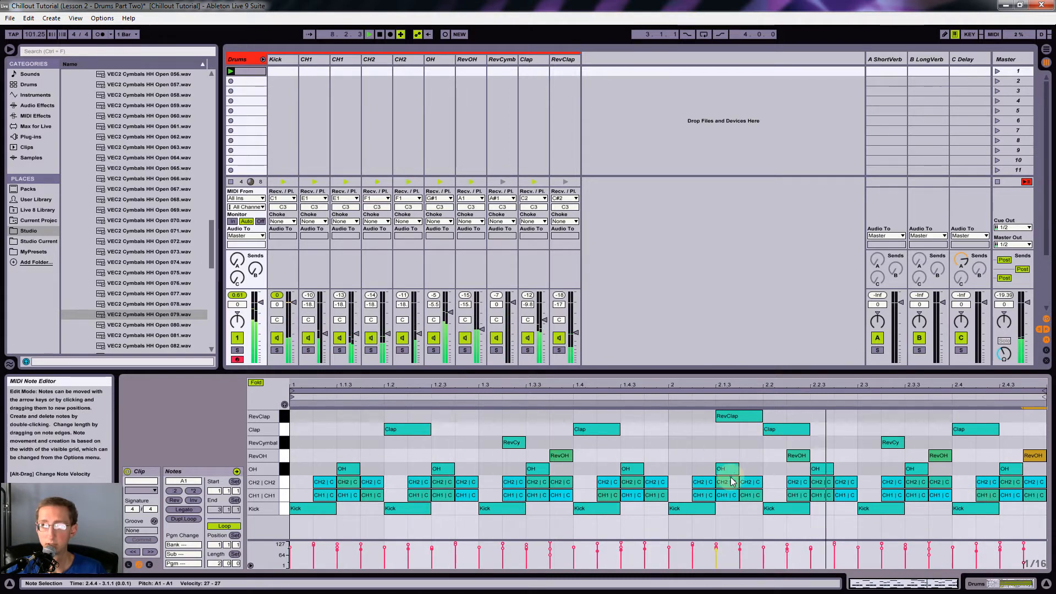
pyautogui.press('space')
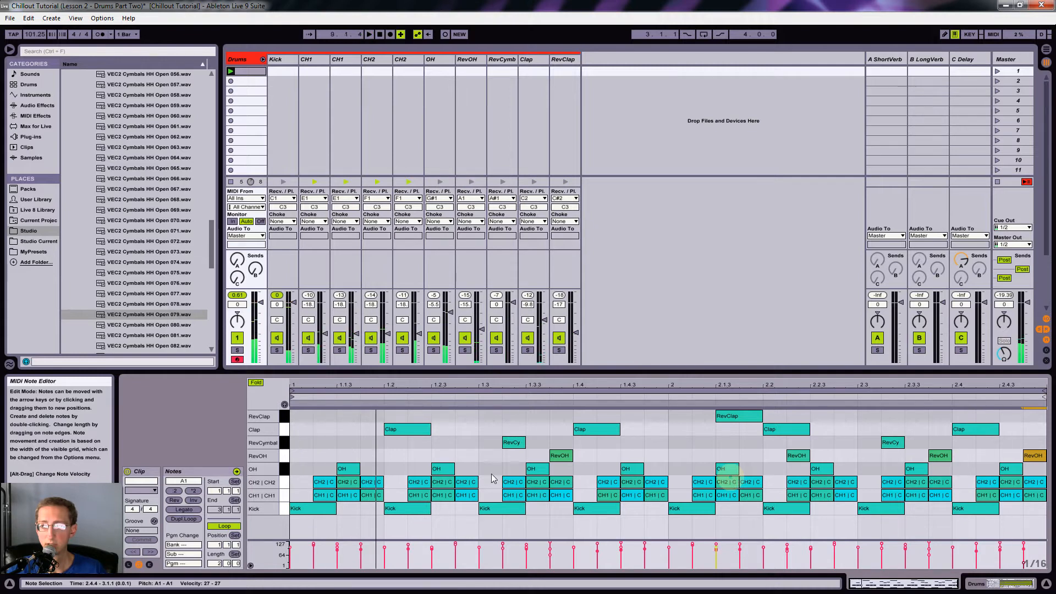
pyautogui.click(197, 438)
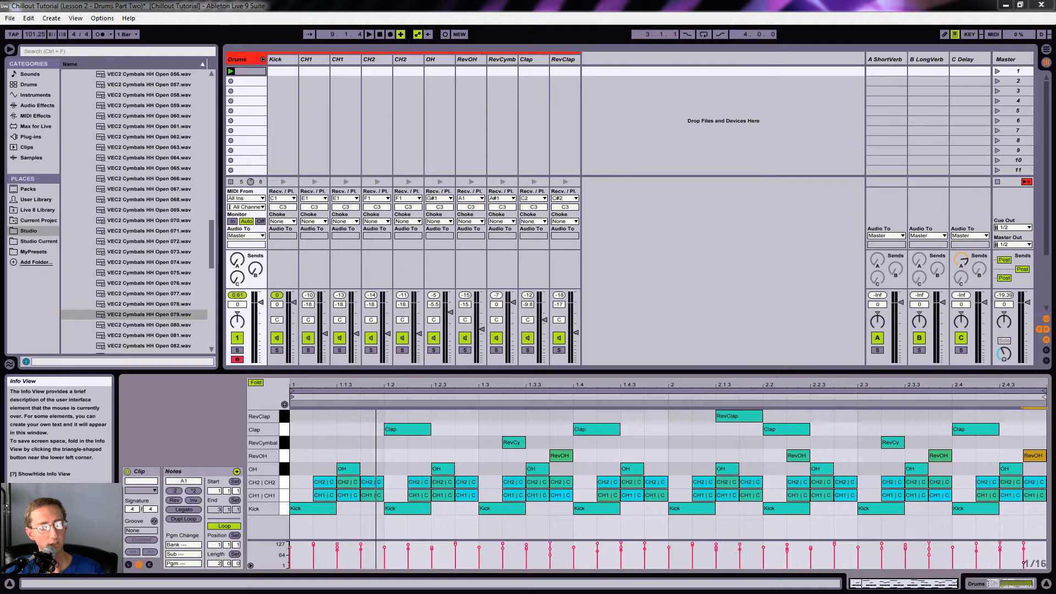
pyautogui.click(199, 425)
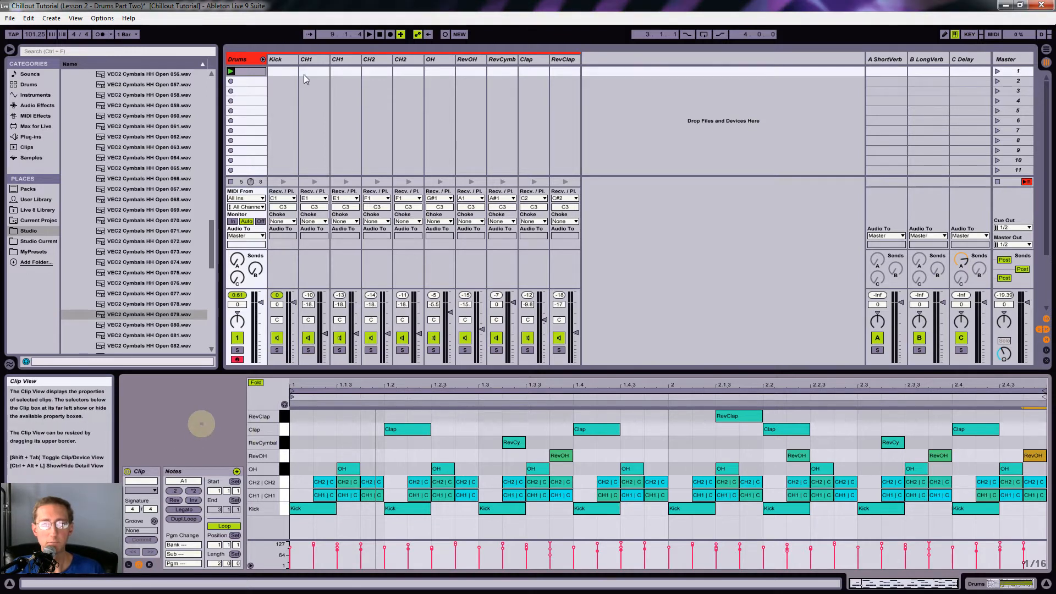
# Step: Show the Drum Rack's chain list and return chains, and create a return chain
pyautogui.click(241, 61)
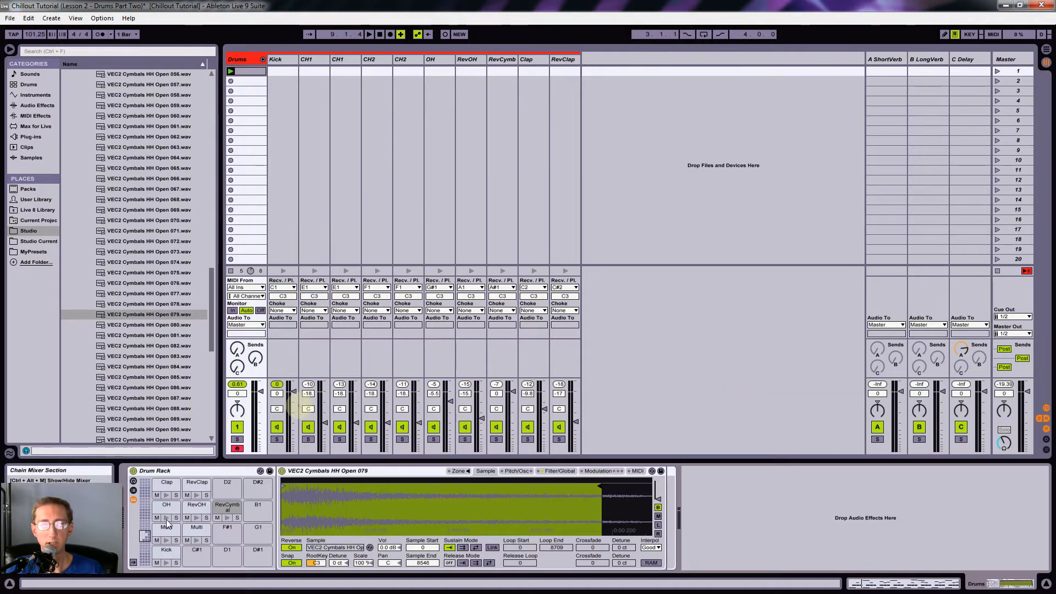
pyautogui.click(134, 491)
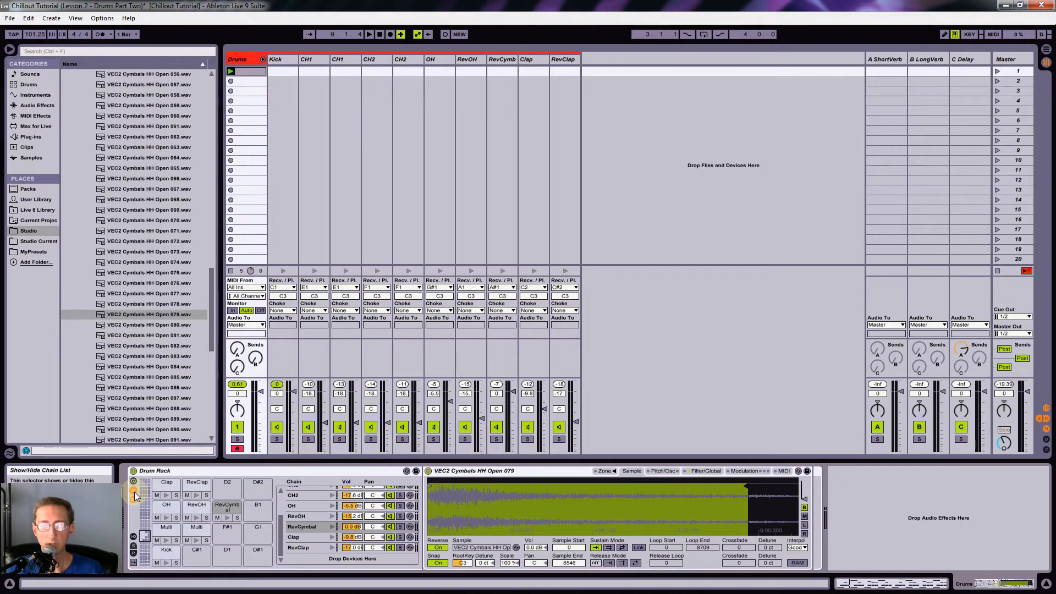
pyautogui.click(133, 555)
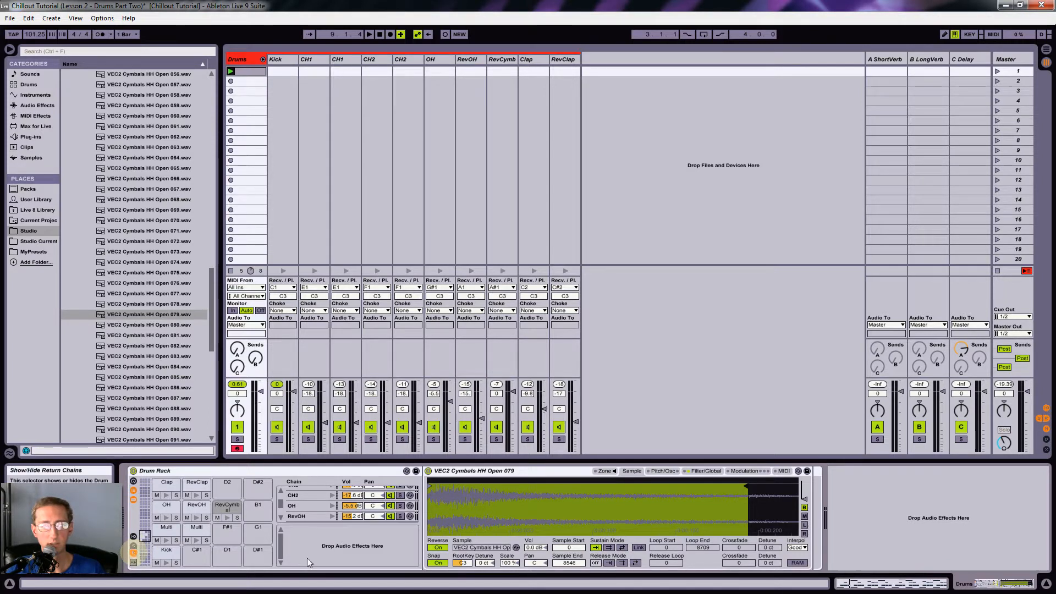
pyautogui.rightClick(344, 536)
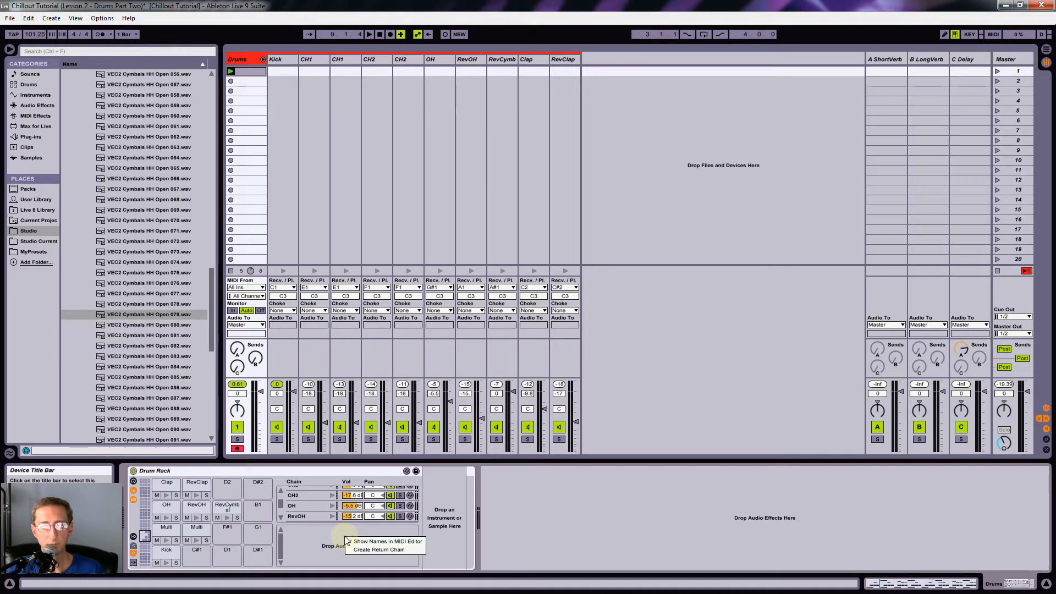
pyautogui.click(357, 551)
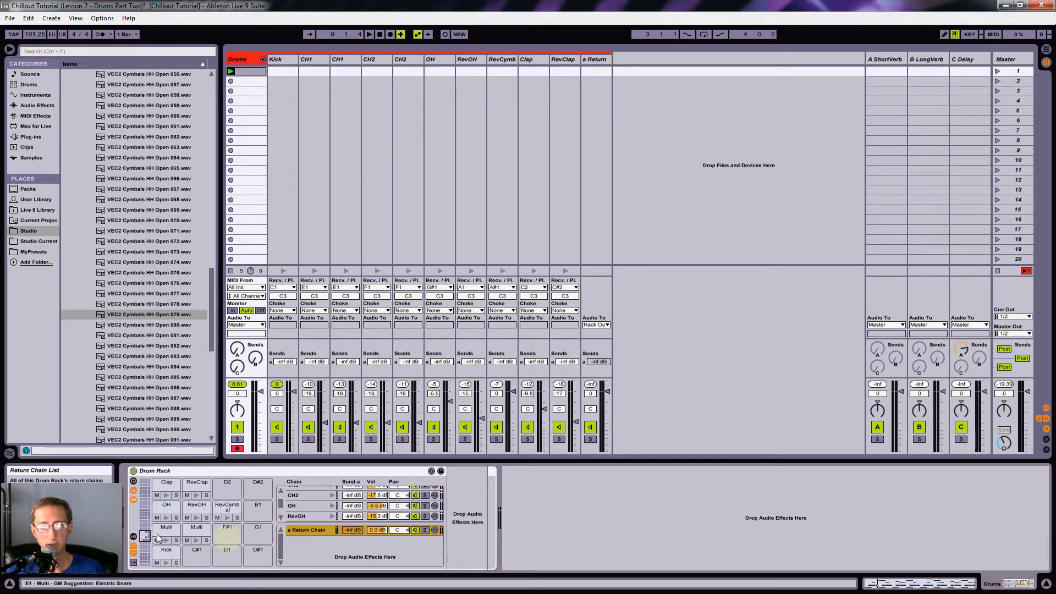
# Step: Show the Drum Rack's input/output section and route the return chain's audio to A-ShortVerb | Track In
pyautogui.click(134, 537)
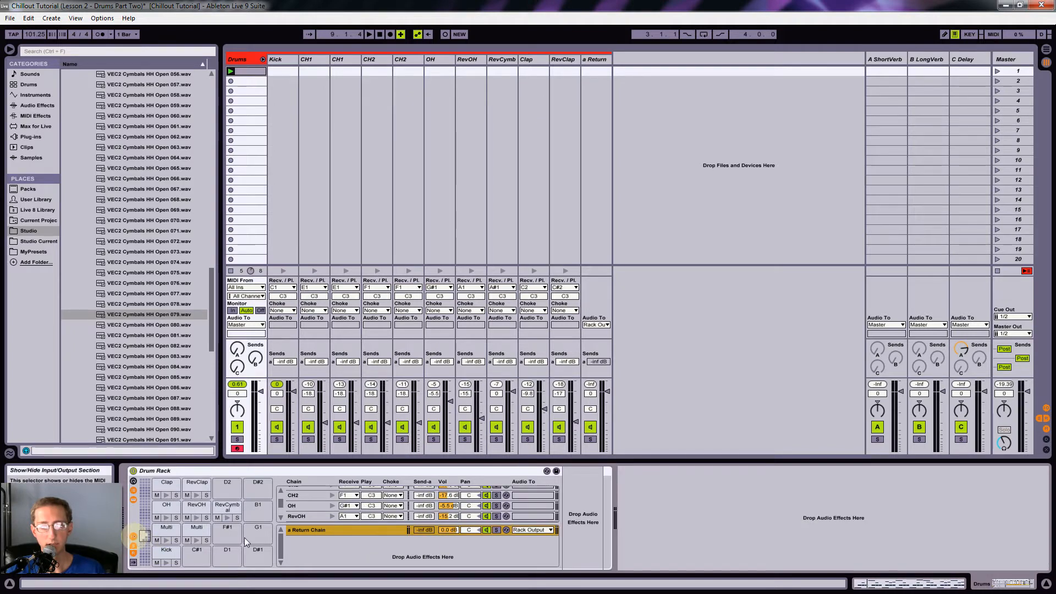
pyautogui.click(351, 541)
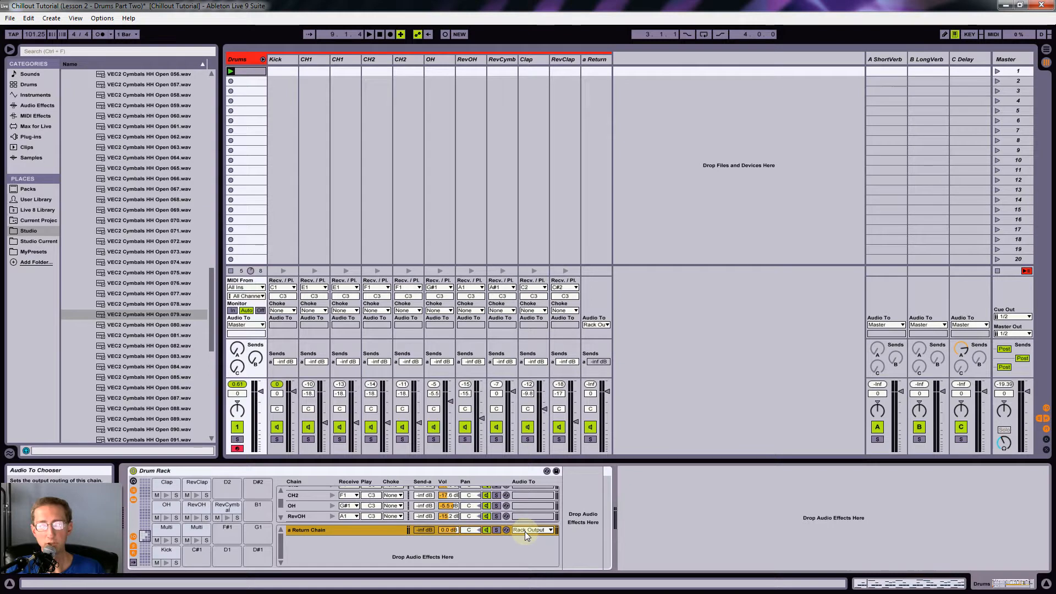
pyautogui.click(539, 531)
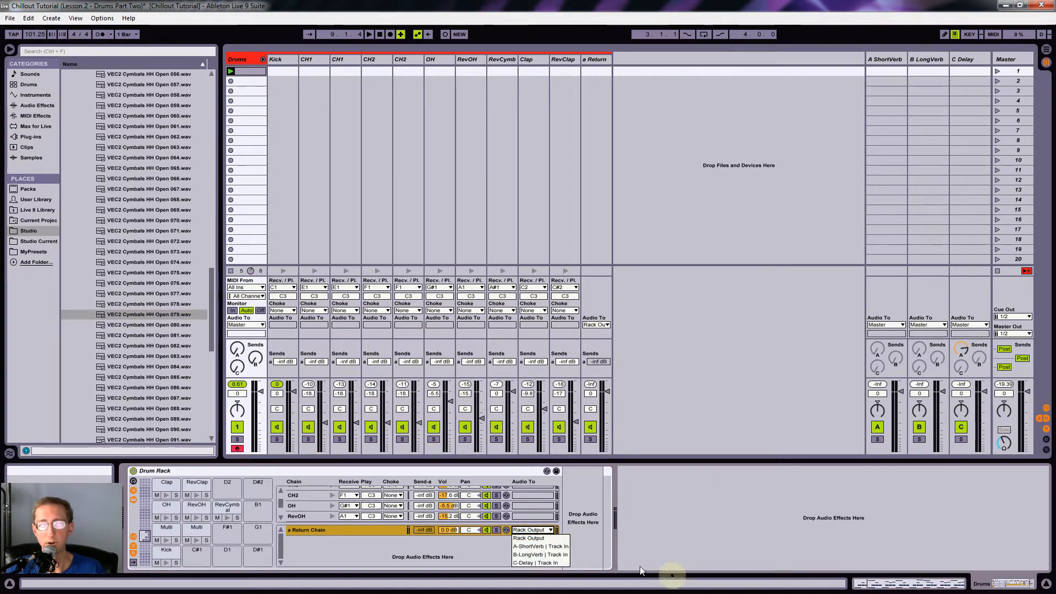
pyautogui.click(554, 548)
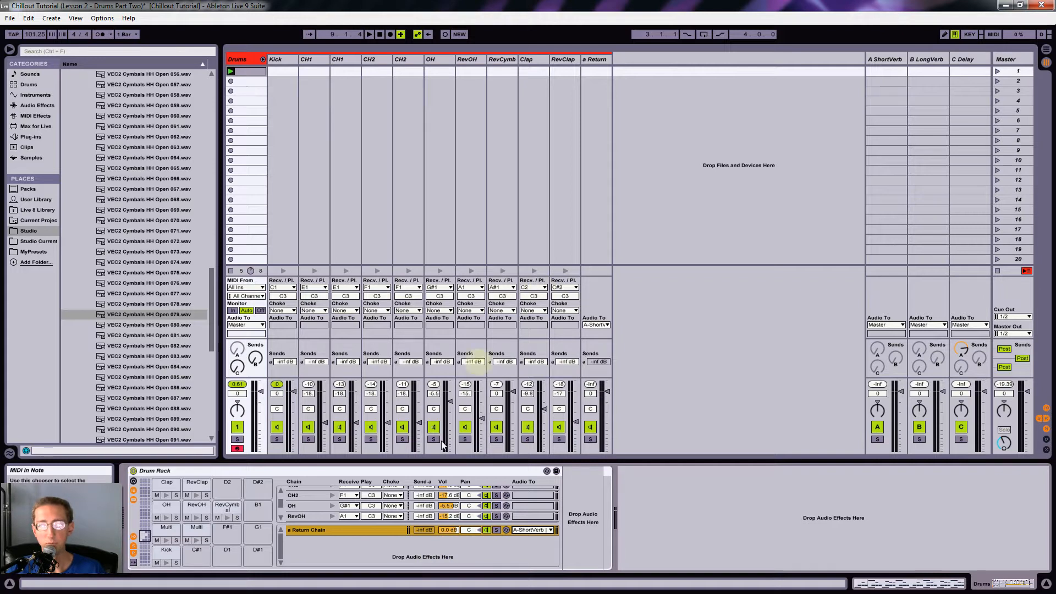
# Step: With the hats soloed during playback, set send a to -9.0 dB on all CH1 and CH2 chains and -13.0 dB on OH
pyautogui.click(308, 439)
pyautogui.click(339, 439)
pyautogui.click(371, 439)
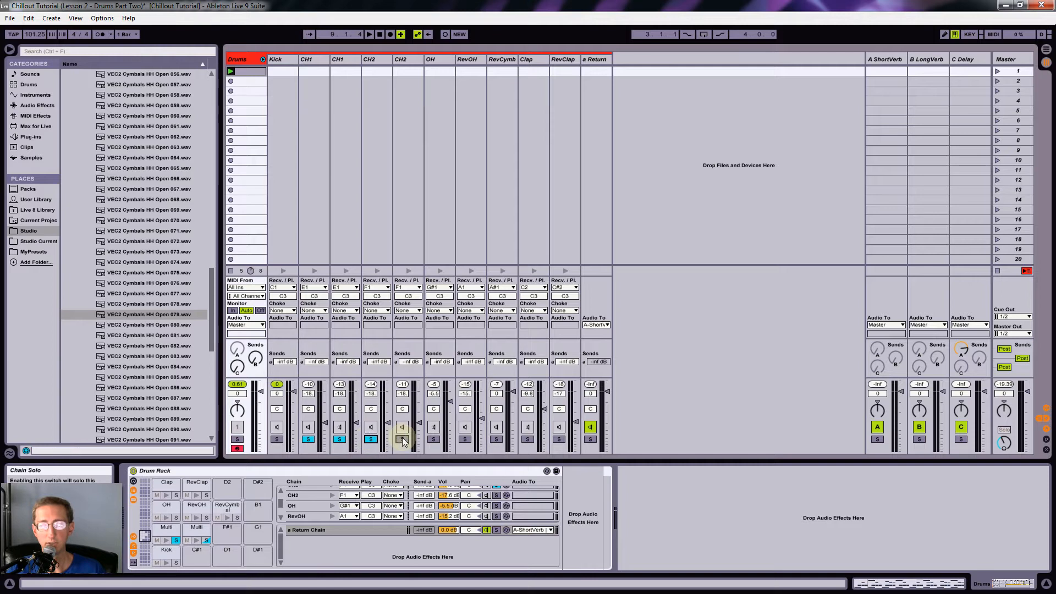
pyautogui.press('space')
pyautogui.click(404, 61)
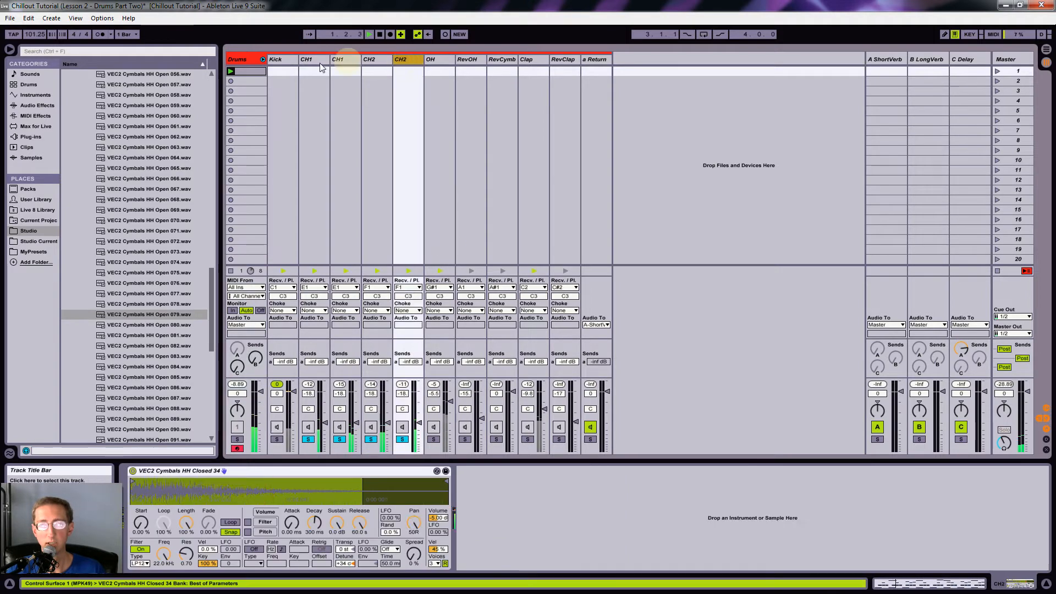
pyautogui.keyDown('shift'); pyautogui.click(318, 58); pyautogui.keyUp('shift')
pyautogui.moveTo(415, 362); pyautogui.dragTo(414, 275)
pyautogui.moveTo(411, 362); pyautogui.dragTo(442, 362)
pyautogui.keyDown('ctrl'); pyautogui.click(435, 440); pyautogui.keyUp('ctrl')
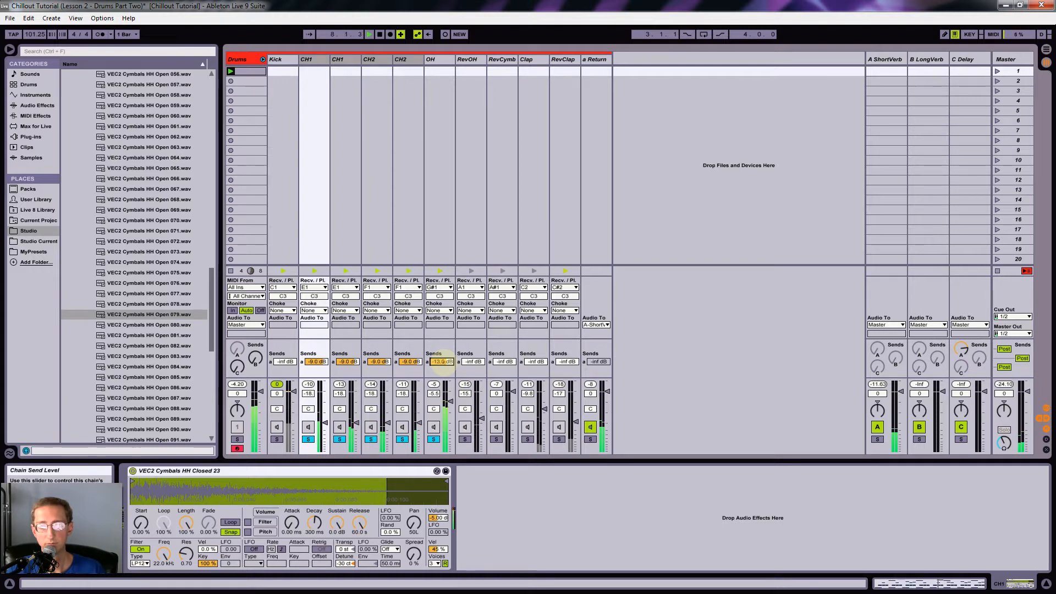
# Step: Solo RevOH and set its send a to -5.3 dB, and solo RevCymbal and raise its send a
pyautogui.click(466, 439)
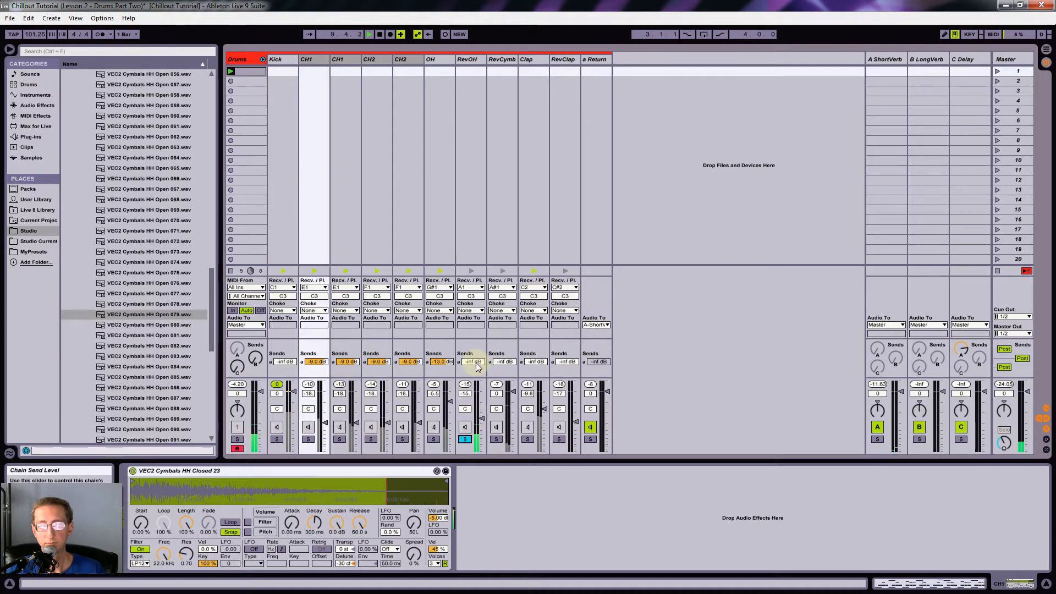
pyautogui.moveTo(473, 361); pyautogui.dragTo(473, 341)
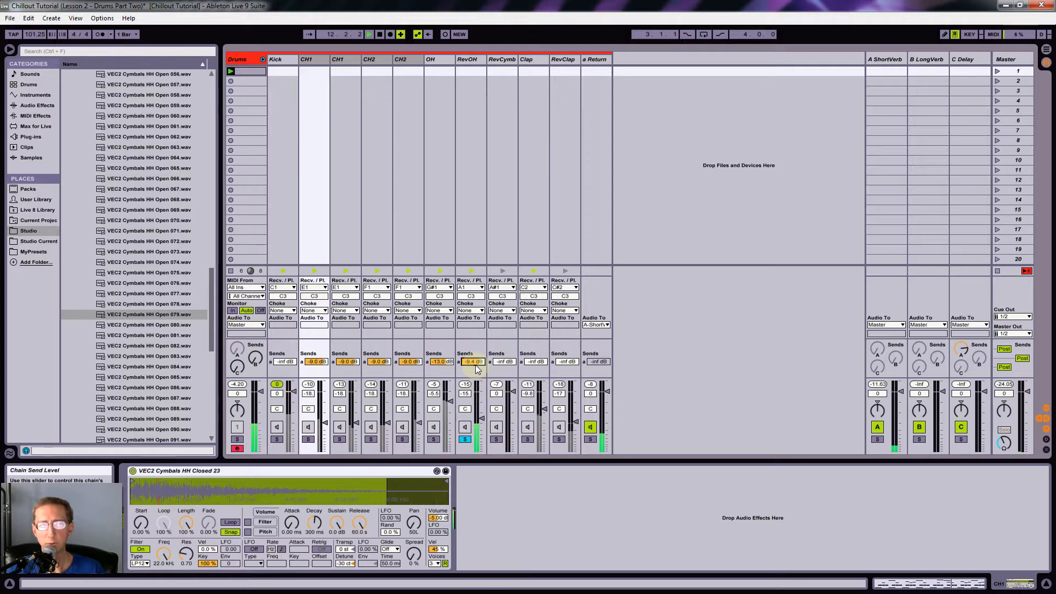
pyautogui.moveTo(475, 365); pyautogui.dragTo(475, 355)
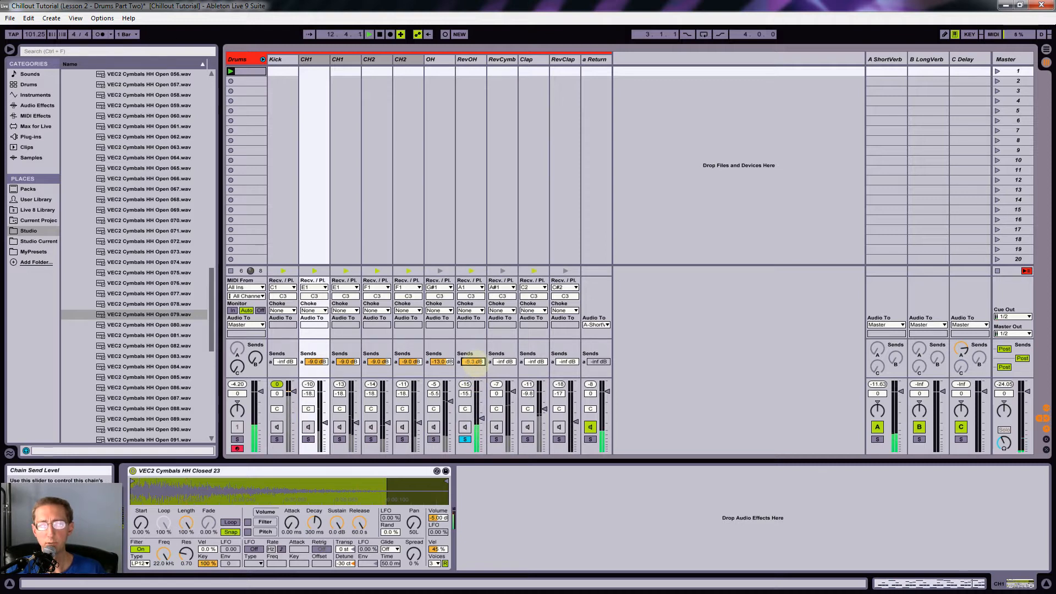
pyautogui.click(496, 440)
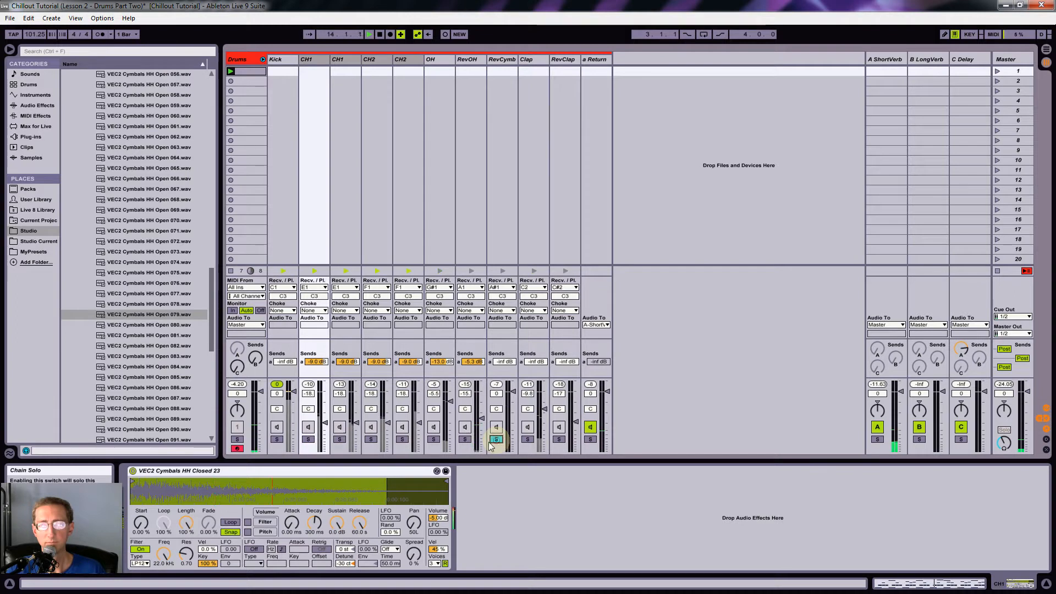
pyautogui.moveTo(504, 362); pyautogui.dragTo(503, 361)
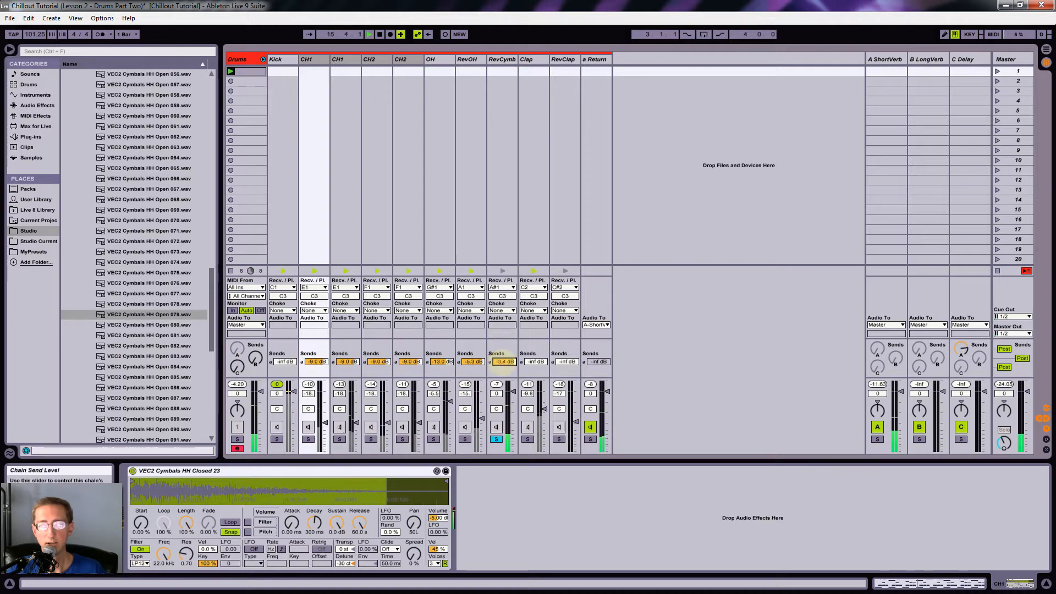
# Step: Solo the Clap chain and the RevClap chain in turn, and raise RevClap's send a to -1.2 dB
pyautogui.click(529, 439)
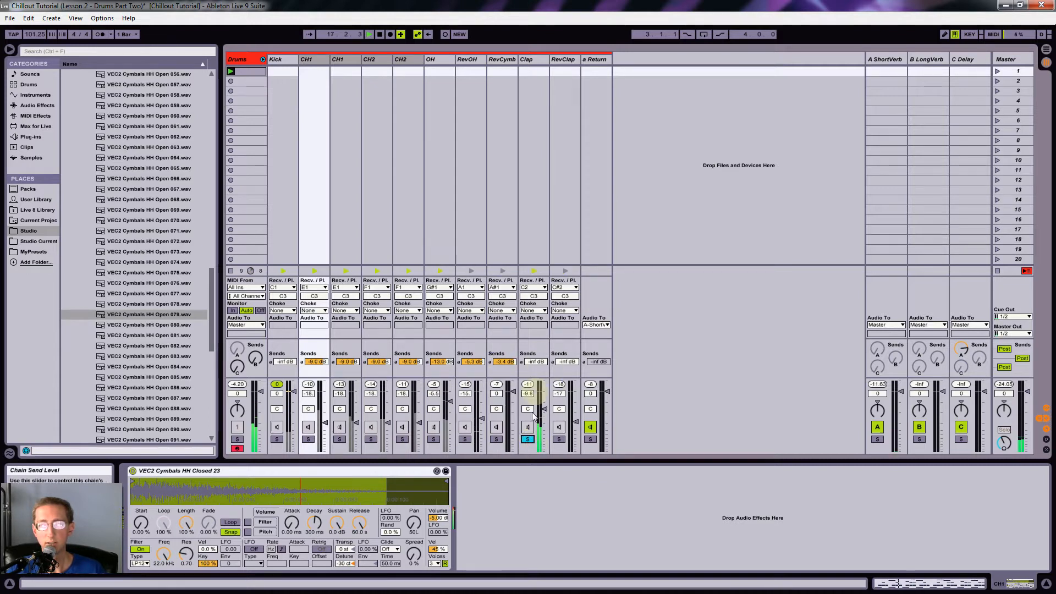
pyautogui.click(558, 440)
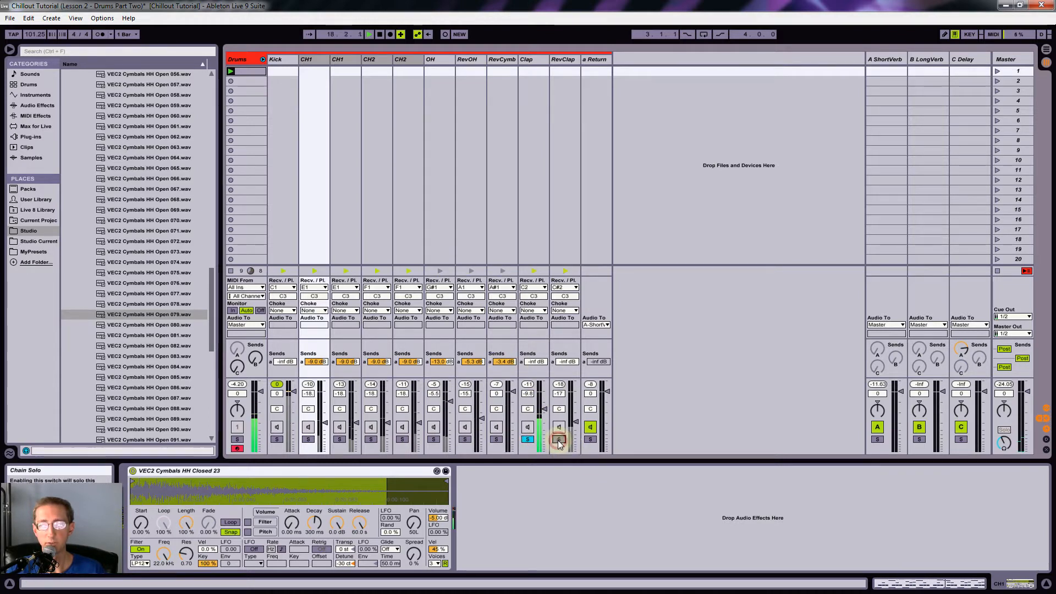
pyautogui.click(565, 362)
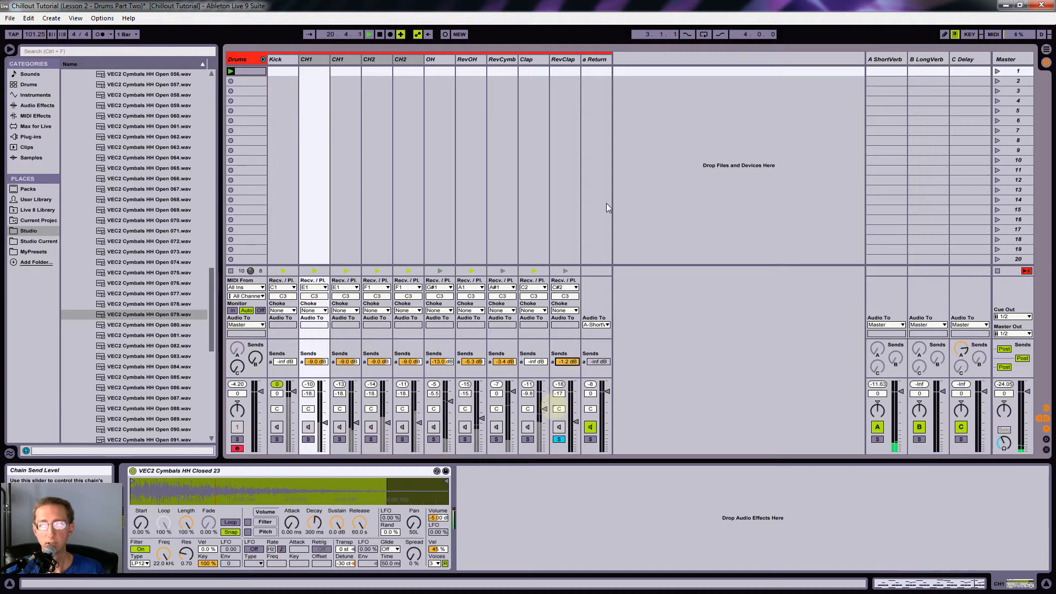
# Step: Compare the Clap and RevClap chains' devices and delete the Reverb from the RevClap chain
pyautogui.click(530, 61)
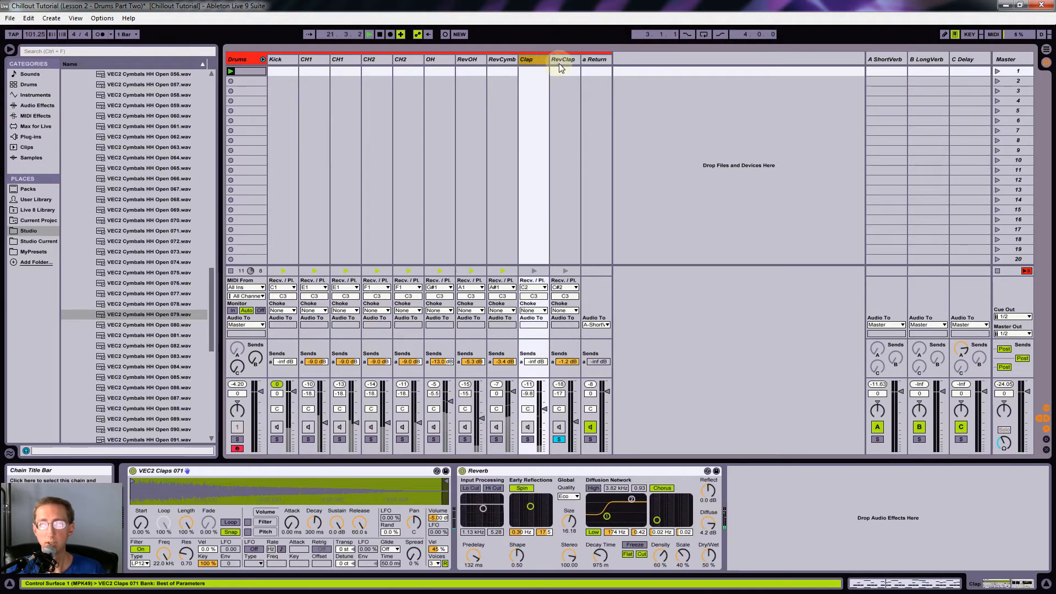
pyautogui.click(561, 60)
pyautogui.click(584, 473)
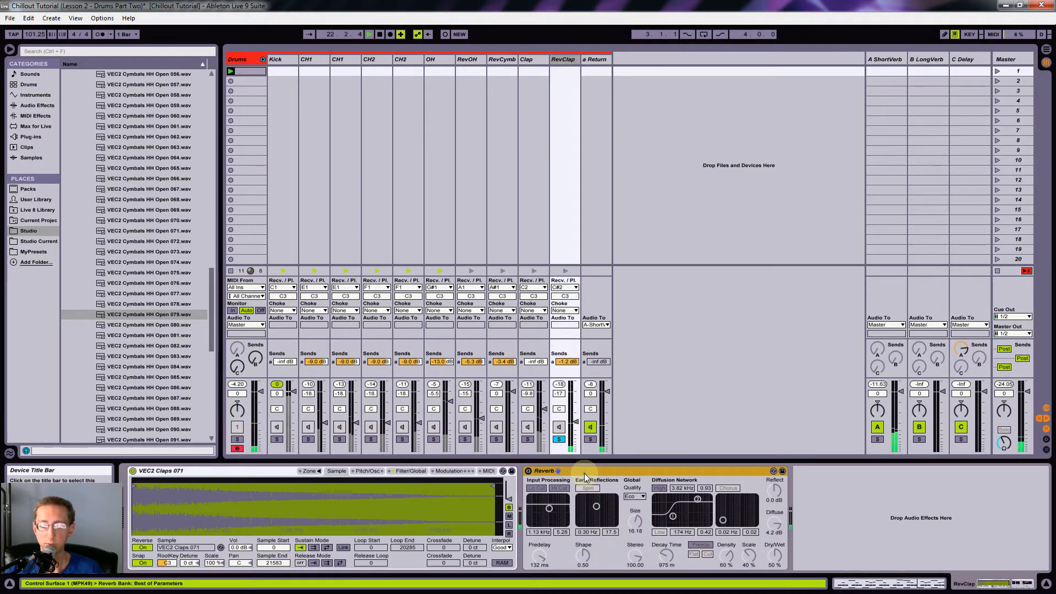
pyautogui.press('Delete')
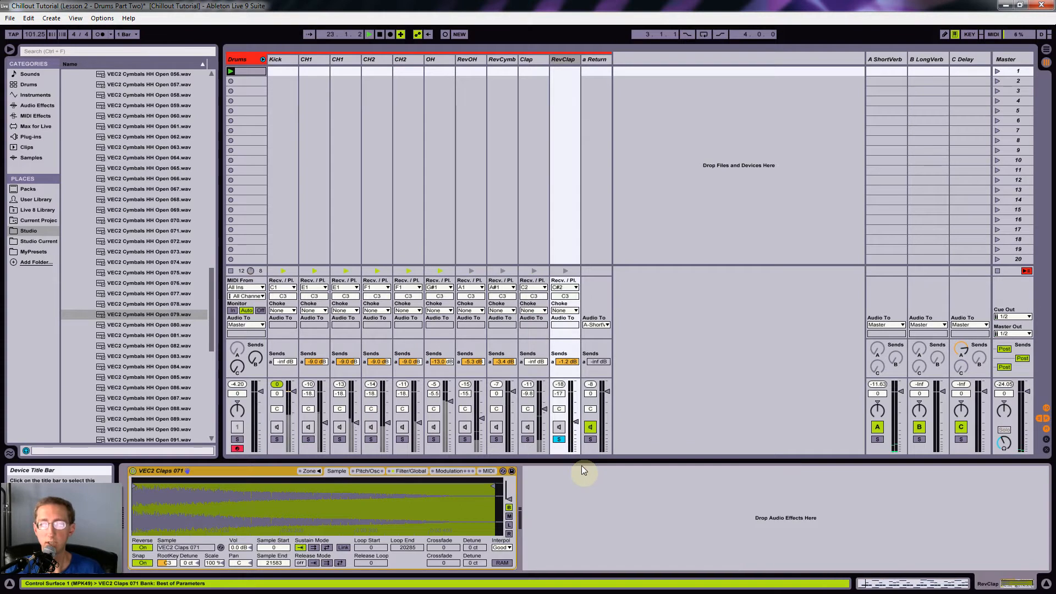
# Step: Unsolo RevClap, set send a to -4.4 dB on RevClap, -6.0 dB on RevCymbal and -6.6 dB on RevOH, and save the set
pyautogui.click(558, 439)
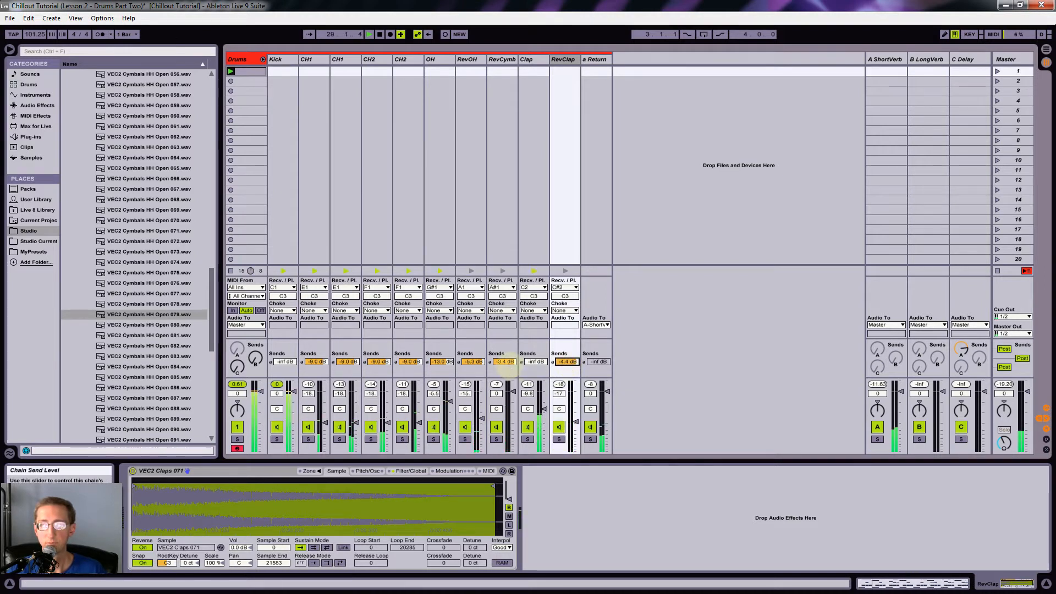
pyautogui.moveTo(505, 365); pyautogui.dragTo(505, 369)
pyautogui.click(473, 362)
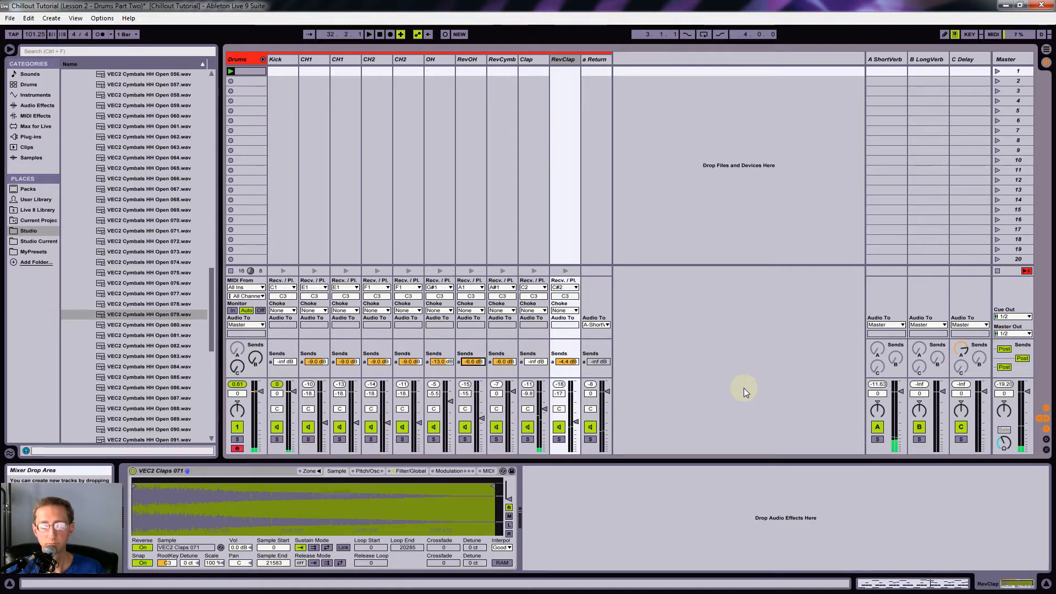
pyautogui.hotkey('ctrl', 's')
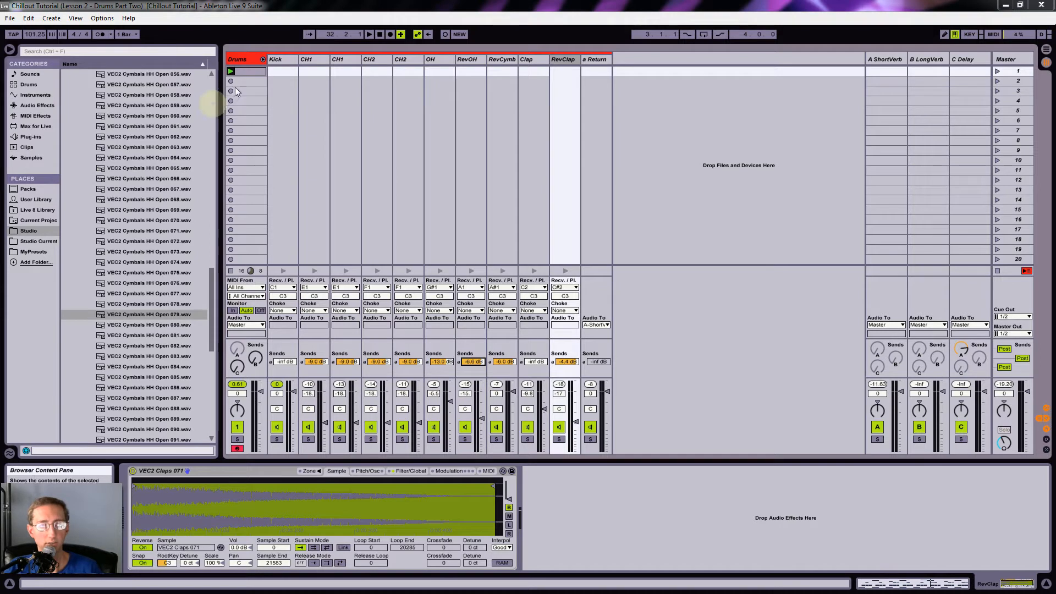
# Step: Open the drum clip with the Groove Pool and browse the Core Library's Swing and Groove folder to the SP1200 16 Swing grooves
pyautogui.doubleClick(247, 70)
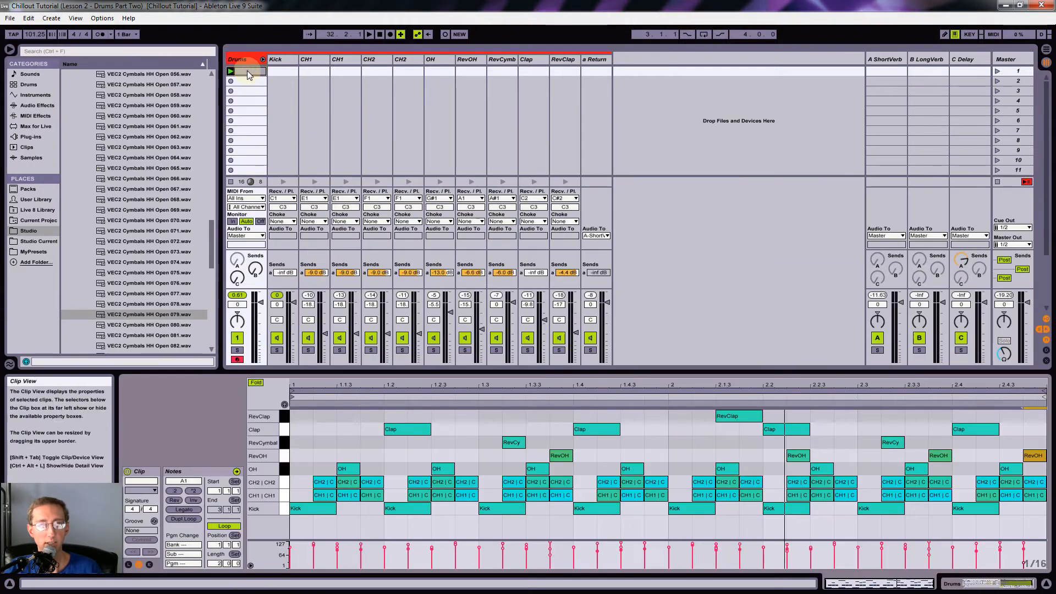
pyautogui.click(10, 364)
pyautogui.click(139, 268)
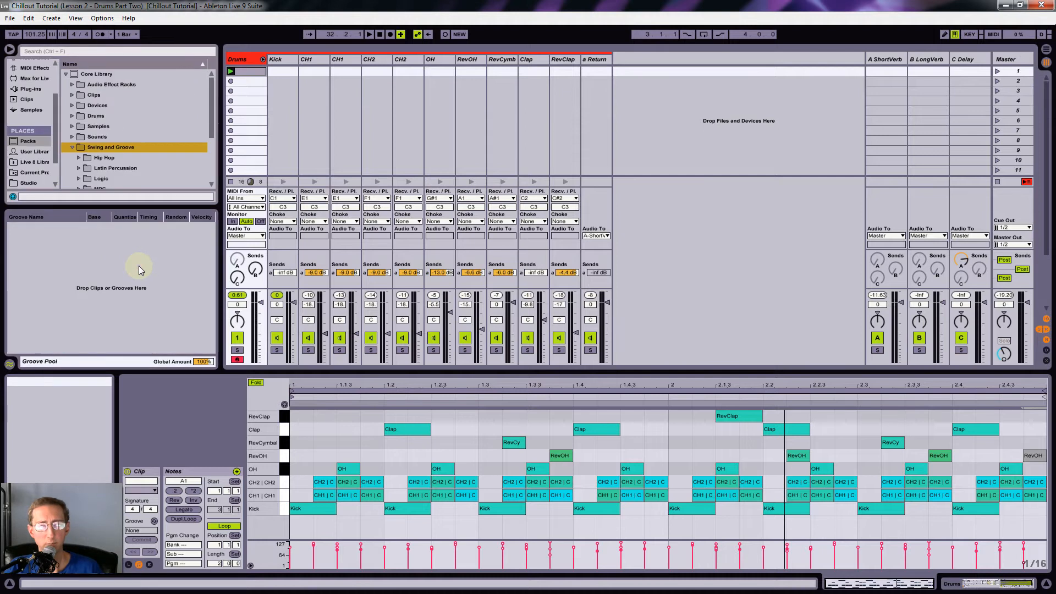
pyautogui.moveTo(210, 131); pyautogui.dragTo(203, 163)
pyautogui.scroll(-3, 203, 163)
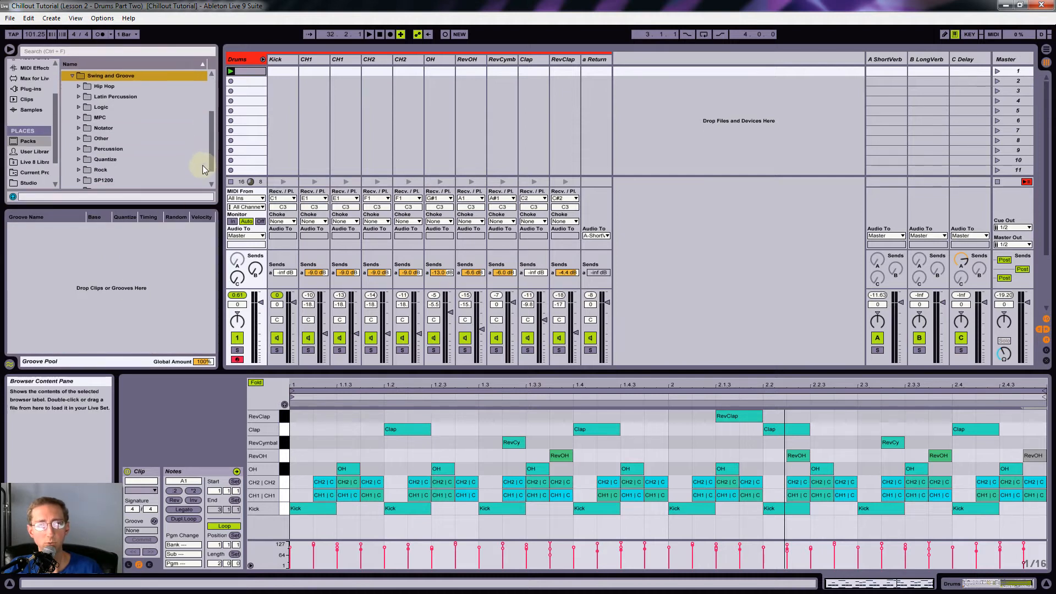
pyautogui.click(81, 163)
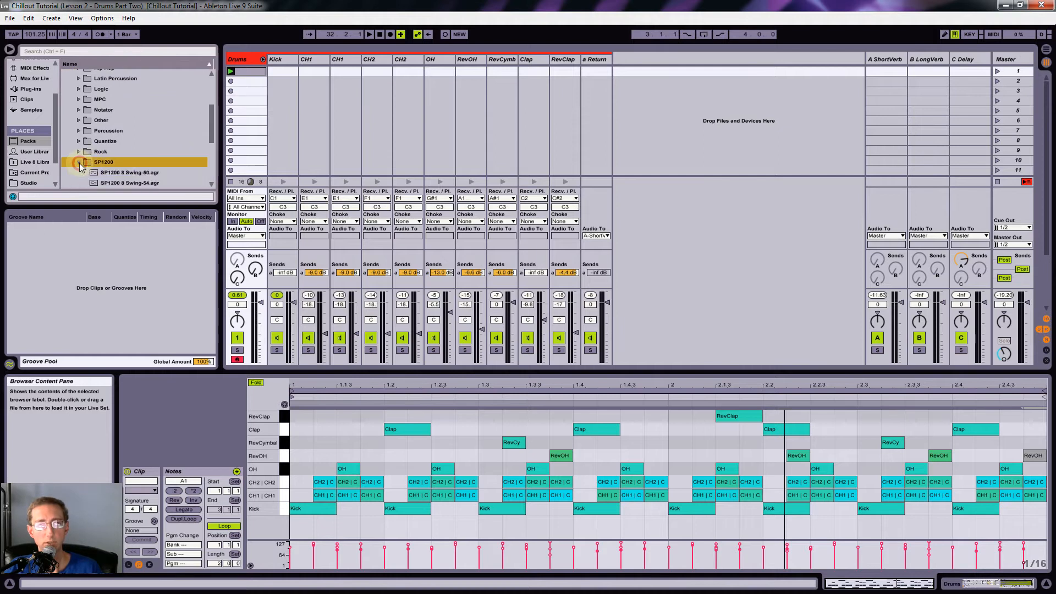
pyautogui.moveTo(210, 135); pyautogui.dragTo(203, 170)
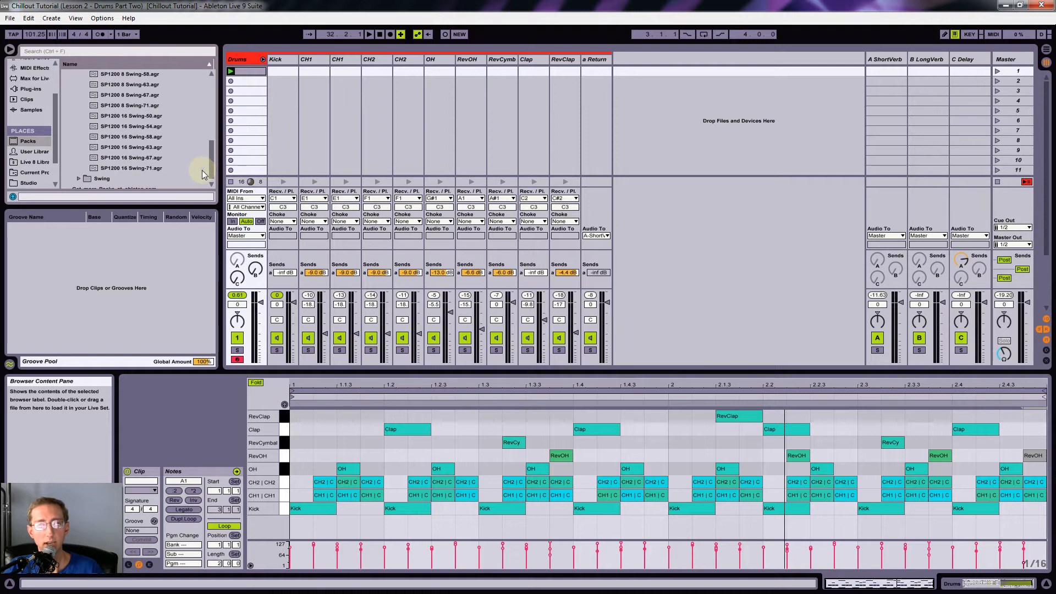
# Step: Apply the SP1200 16 Swing-63 groove to the drum clip and start playback
pyautogui.click(132, 148)
pyautogui.moveTo(142, 144); pyautogui.dragTo(248, 79)
pyautogui.press('space')
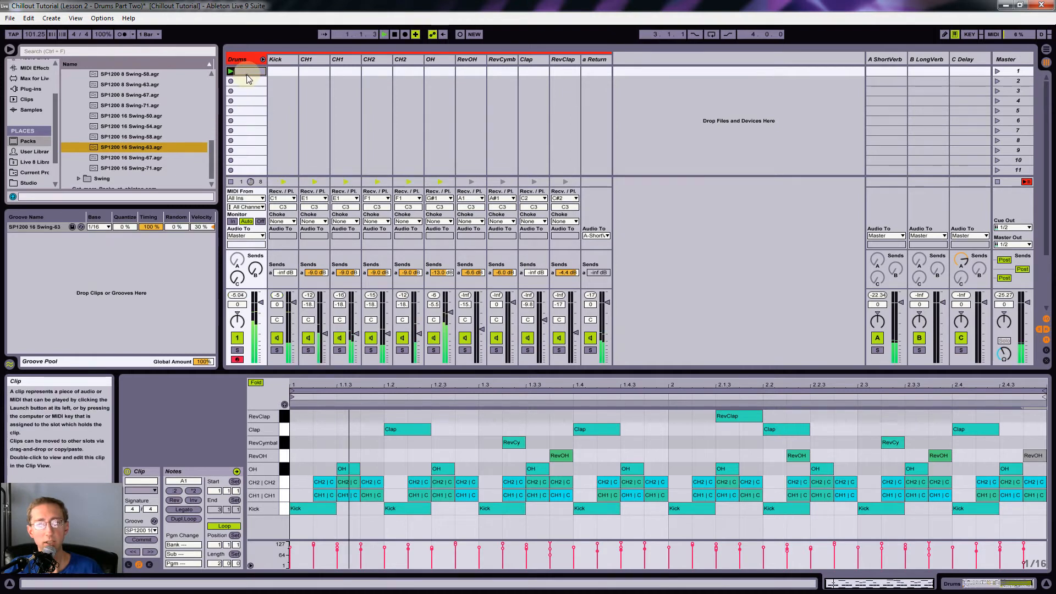
# Step: Set the groove's velocity to 0% and its timing to 37%, and hide the Groove Pool
pyautogui.click(213, 227)
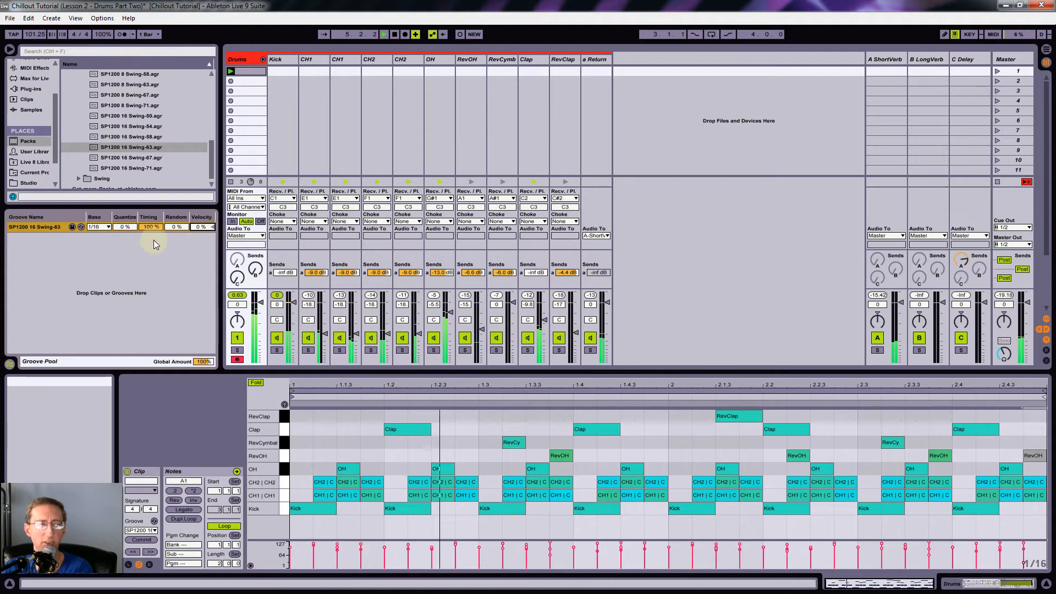
pyautogui.moveTo(156, 229); pyautogui.dragTo(154, 229)
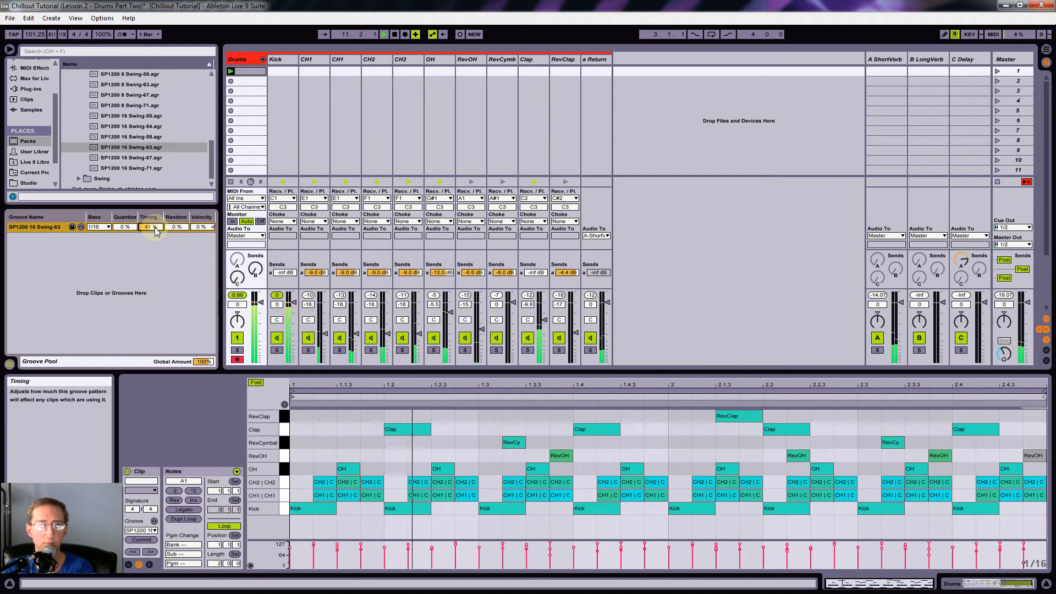
pyautogui.moveTo(154, 227); pyautogui.dragTo(154, 229)
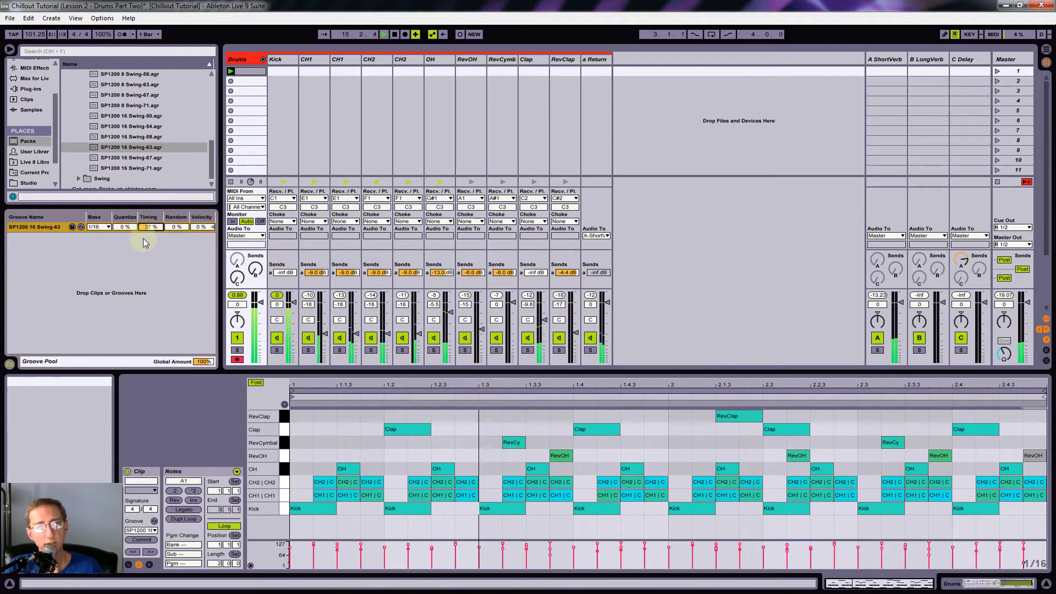
pyautogui.click(9, 365)
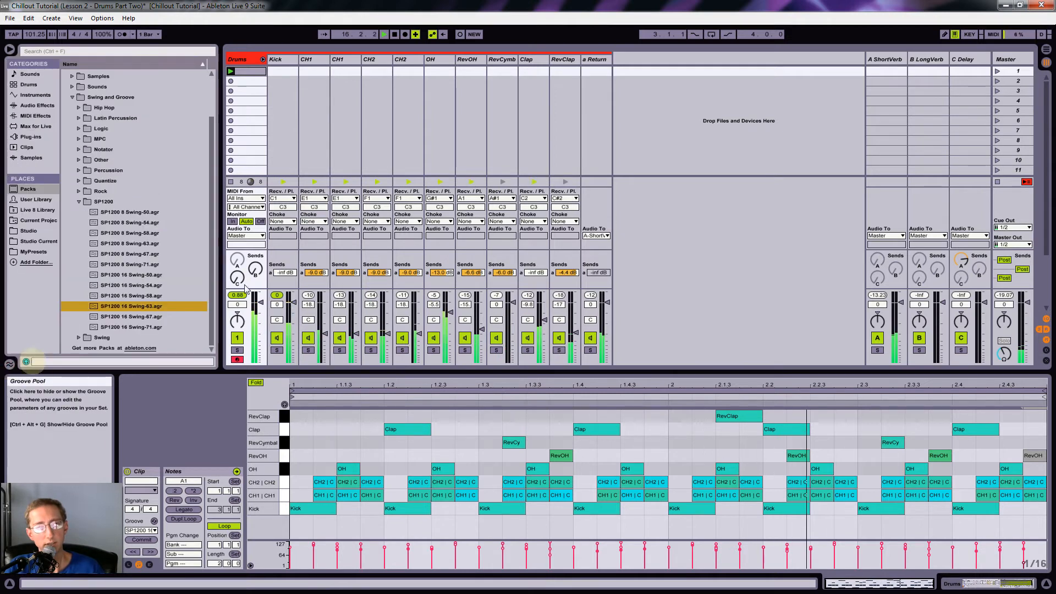
# Step: Show the Drums track's devices and add a Glue Compressor after the Drum Rack
pyautogui.doubleClick(248, 60)
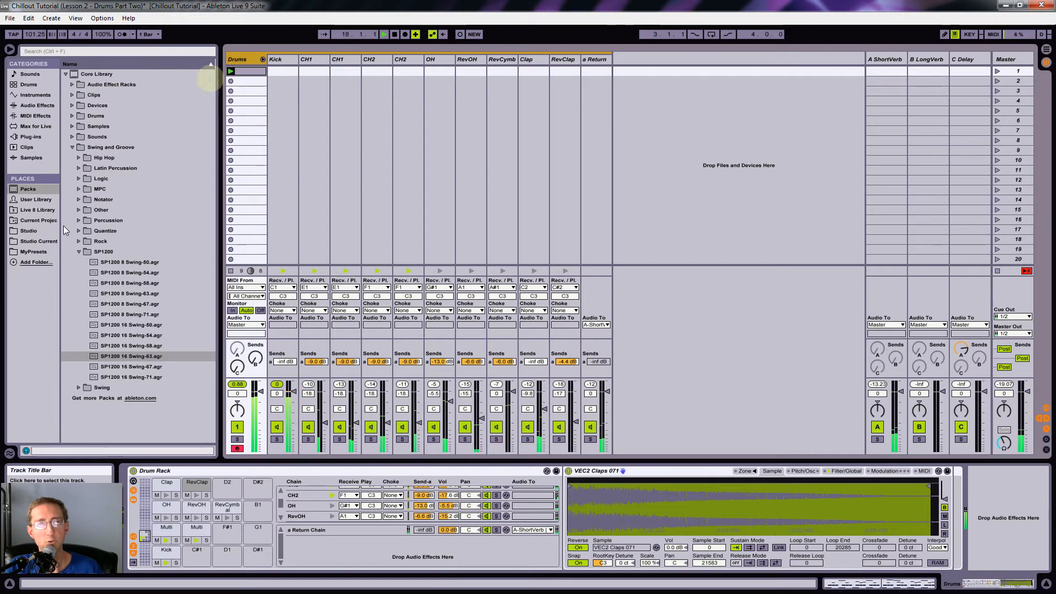
pyautogui.click(30, 137)
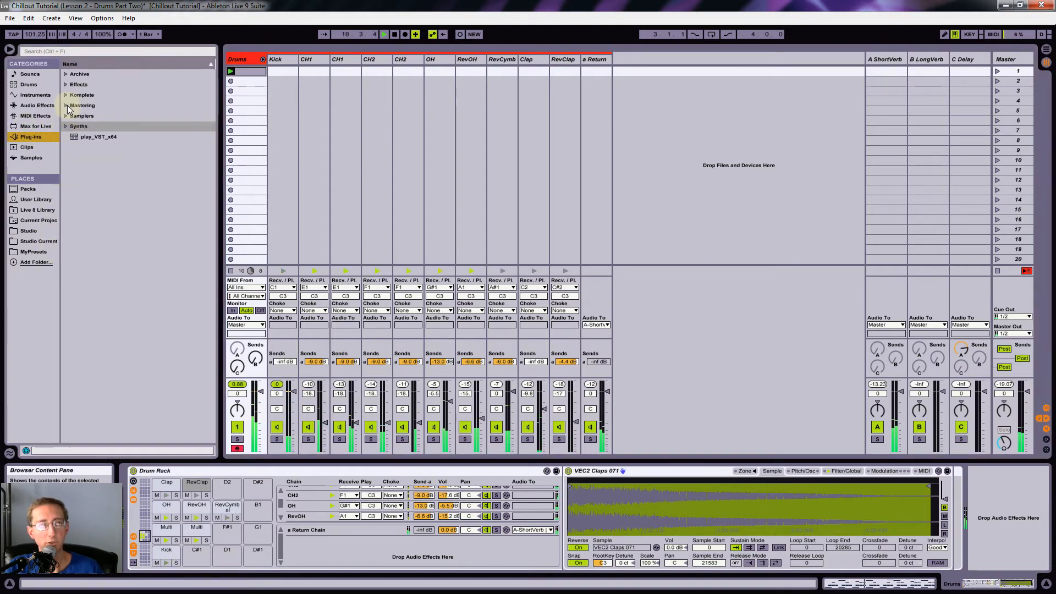
pyautogui.click(40, 107)
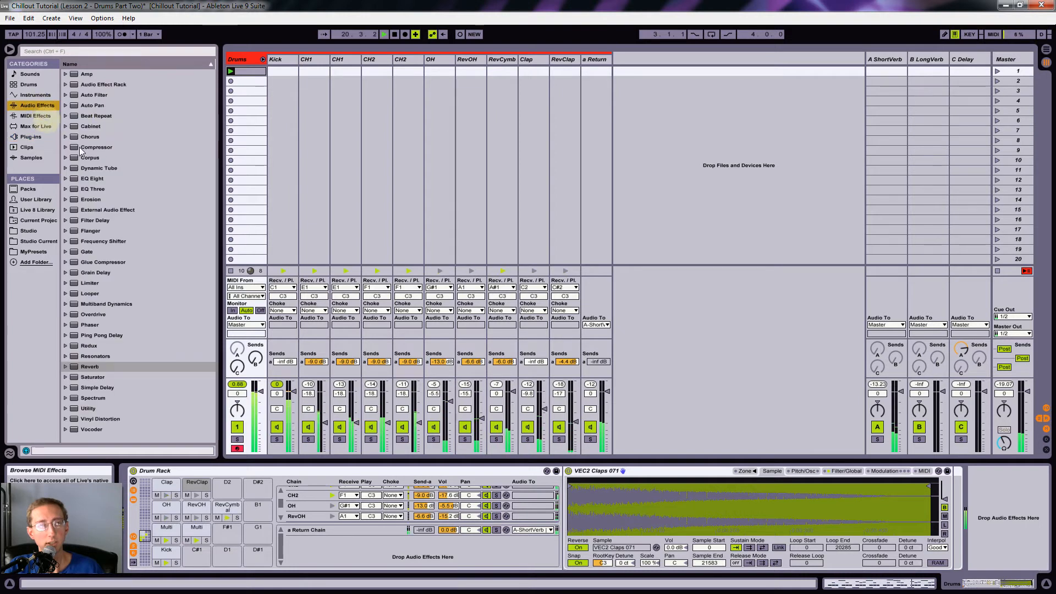
pyautogui.moveTo(113, 263)
pyautogui.mouseDown()
pyautogui.moveTo(751, 481)
pyautogui.moveTo(1010, 543)
pyautogui.moveTo(995, 540)
pyautogui.mouseUp()
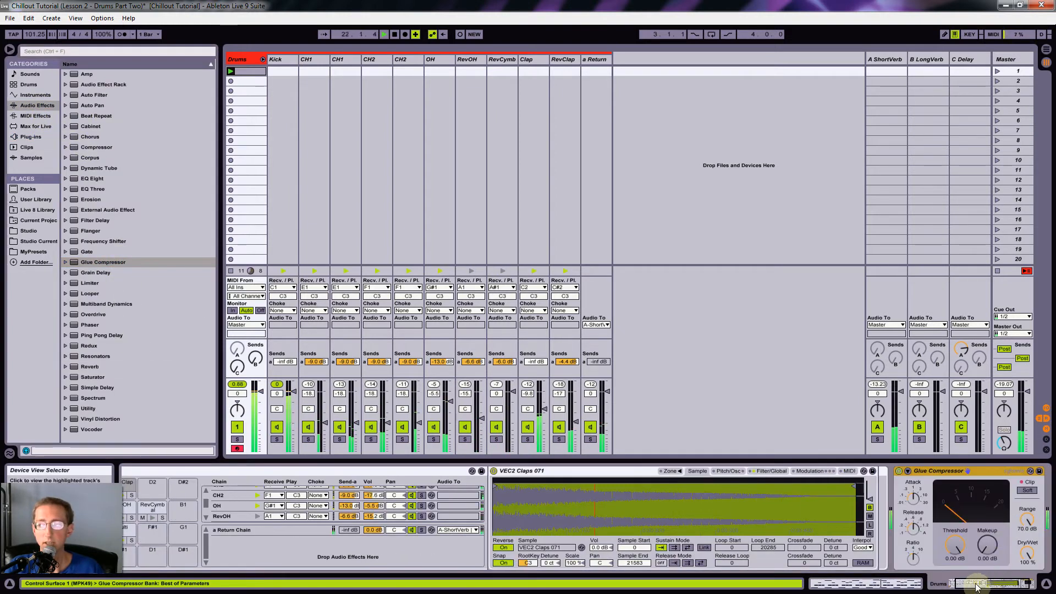
# Step: Load the Drum - full parallel preset into the Glue Compressor, toggle its Soft clipping and leave preset swapping
pyautogui.click(973, 472)
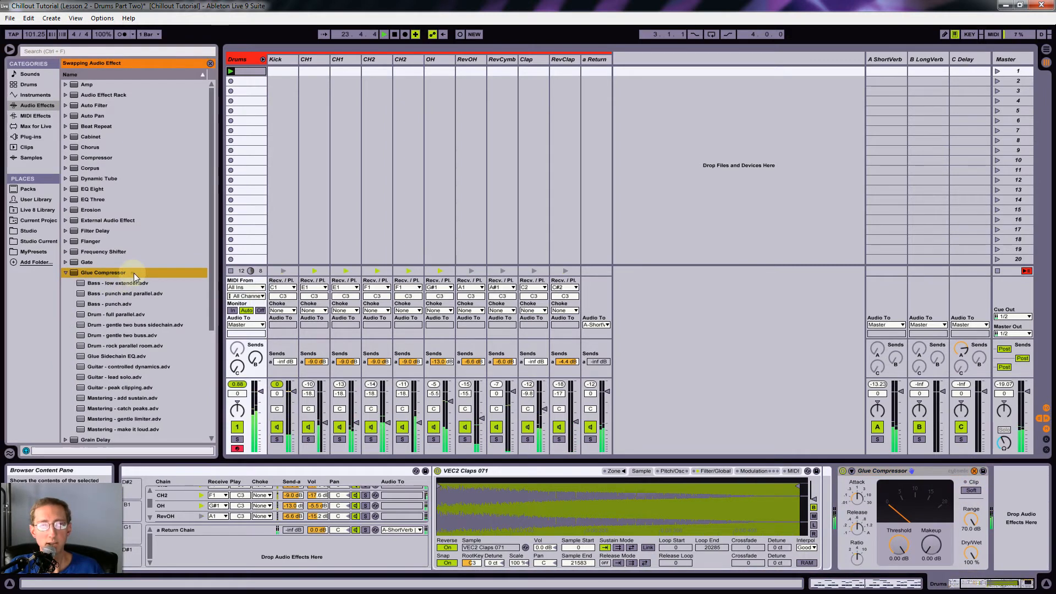
pyautogui.doubleClick(116, 314)
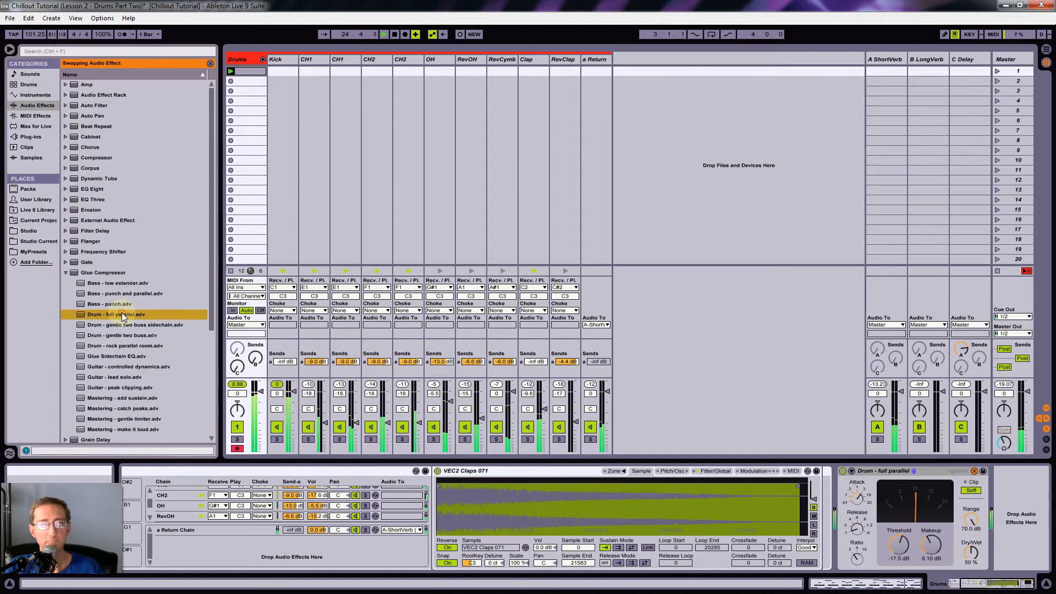
pyautogui.click(974, 492)
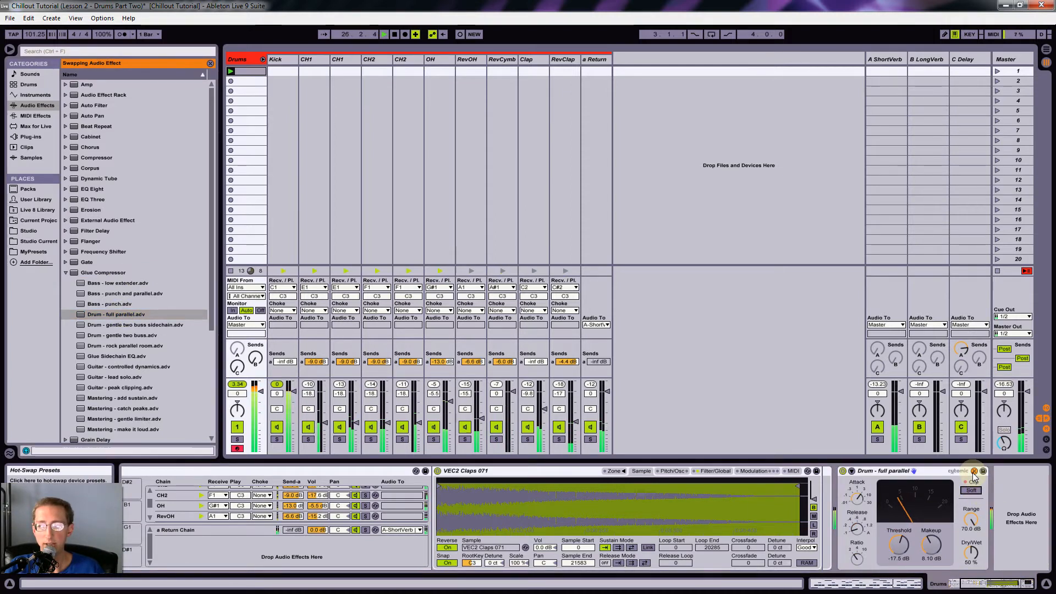
pyautogui.click(974, 471)
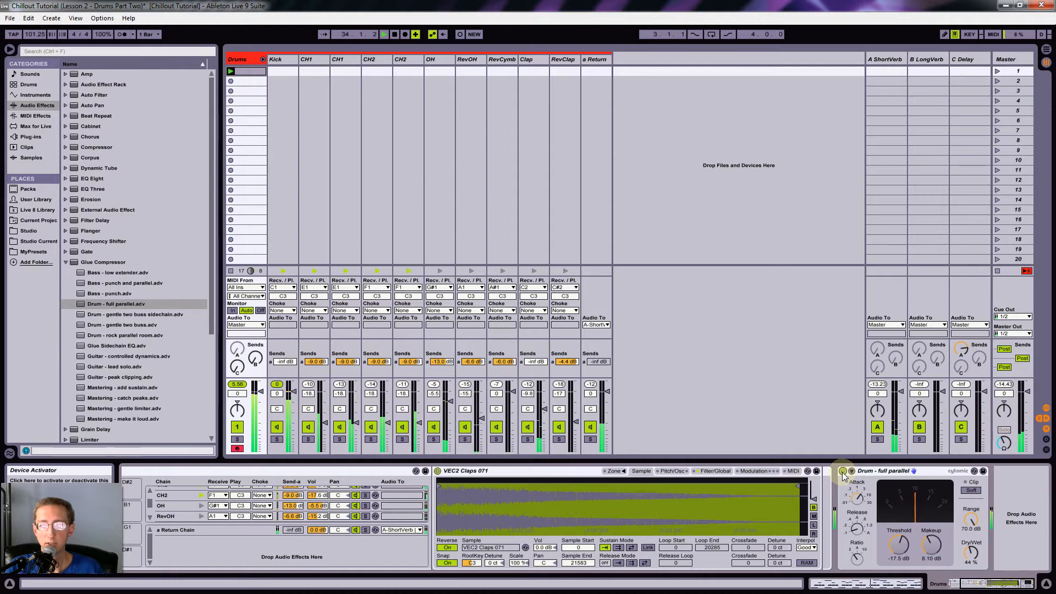
# Step: Set the Glue Compressor's Dry/Wet to 48% while the beat plays, and stop playback
pyautogui.click(878, 472)
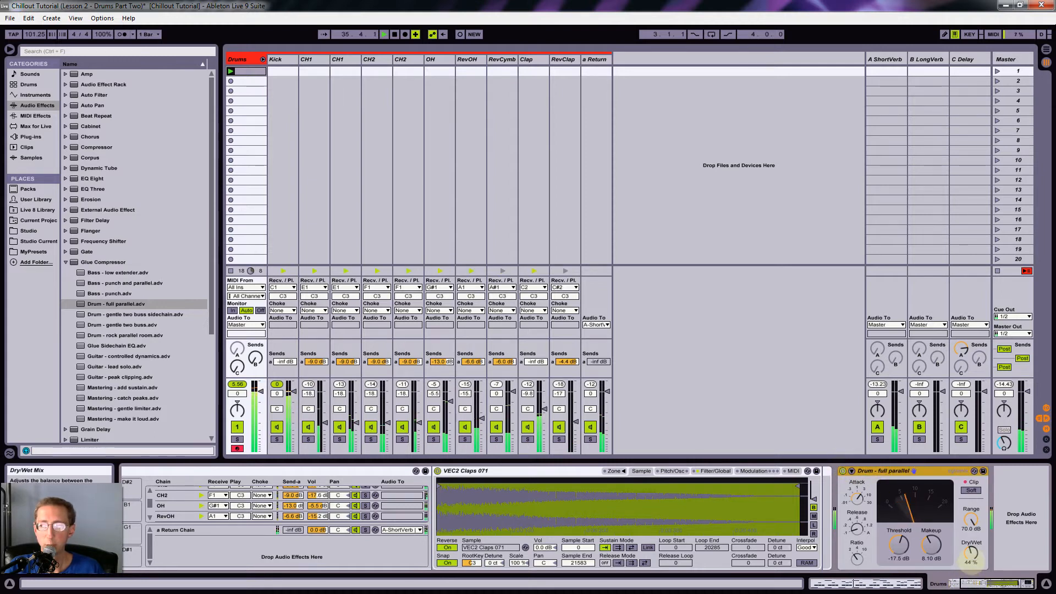
pyautogui.moveTo(971, 557); pyautogui.dragTo(971, 550)
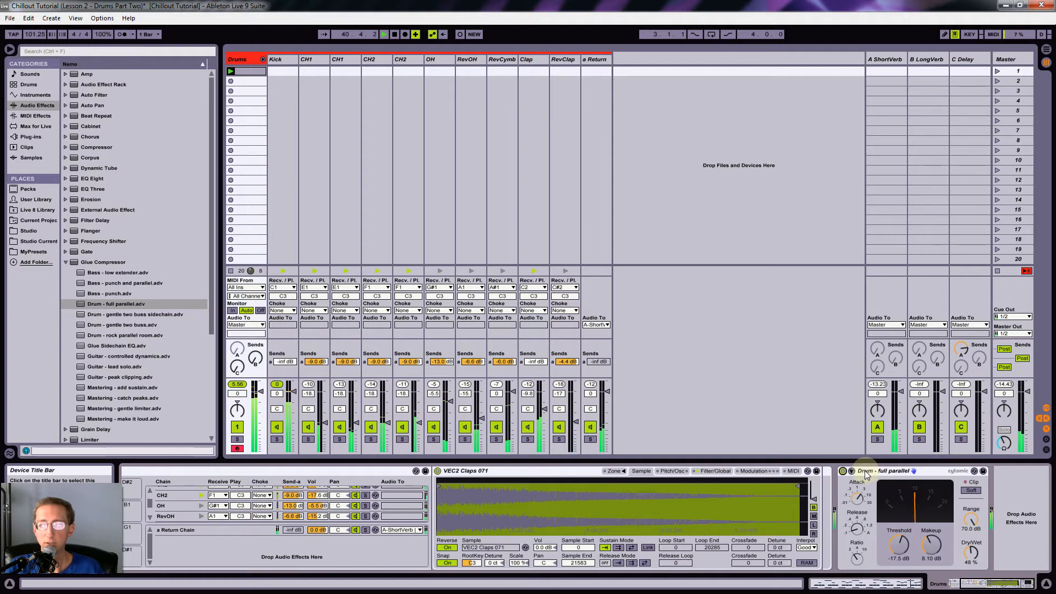
pyautogui.press('space')
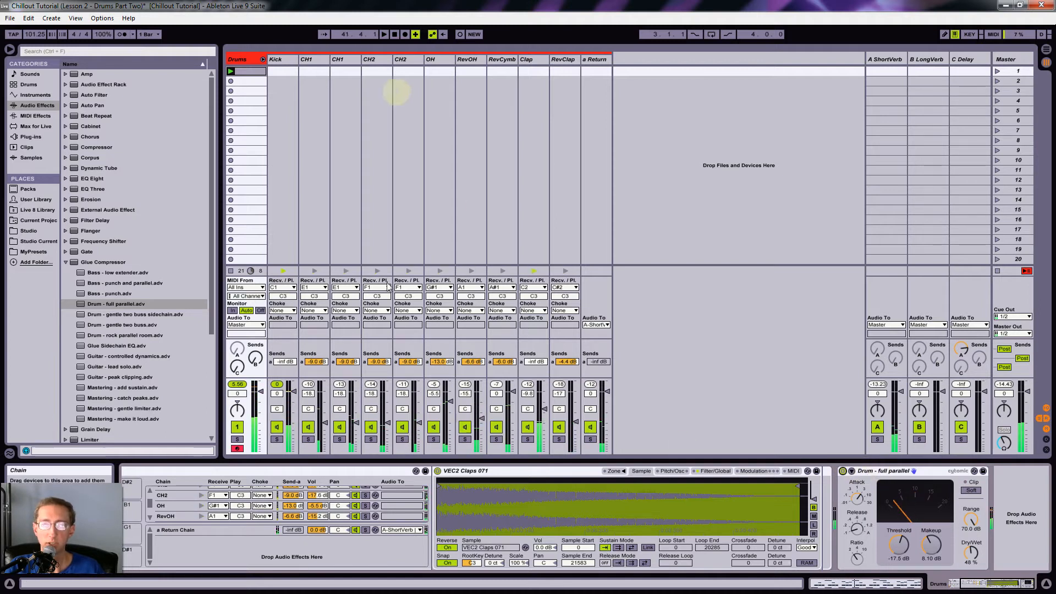
# Step: Inspect the Kick chain's sampler and add an EQ Eight to the first CH1 chain
pyautogui.click(281, 62)
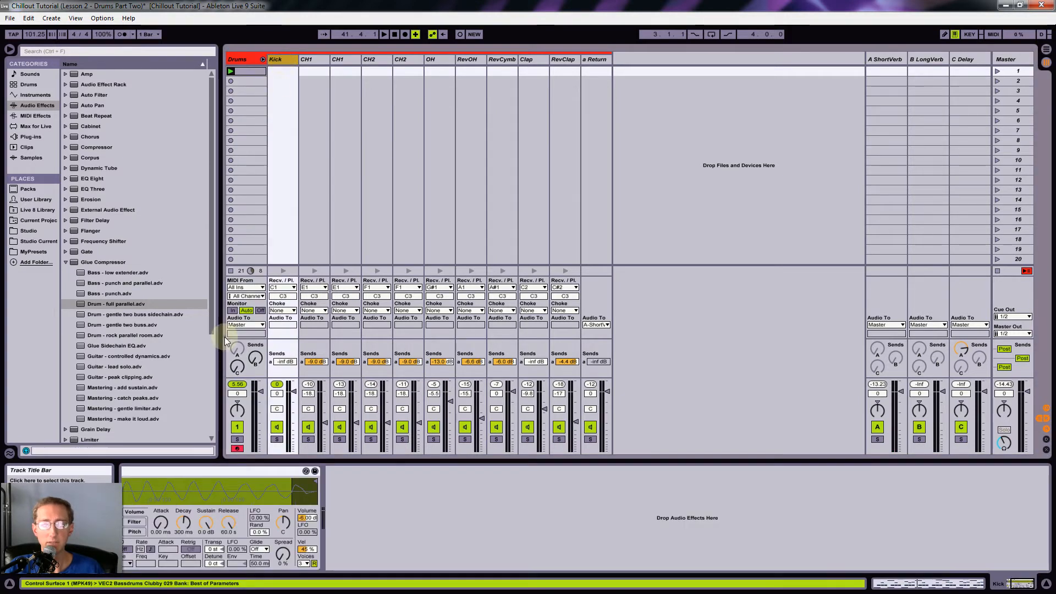
pyautogui.click(1022, 583)
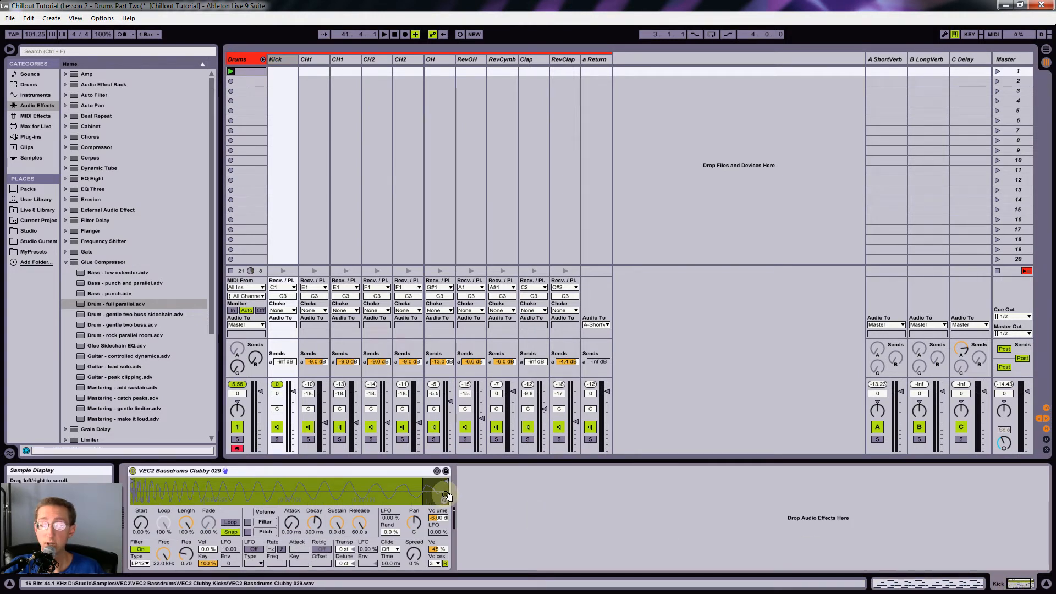
pyautogui.click(312, 63)
pyautogui.click(313, 59)
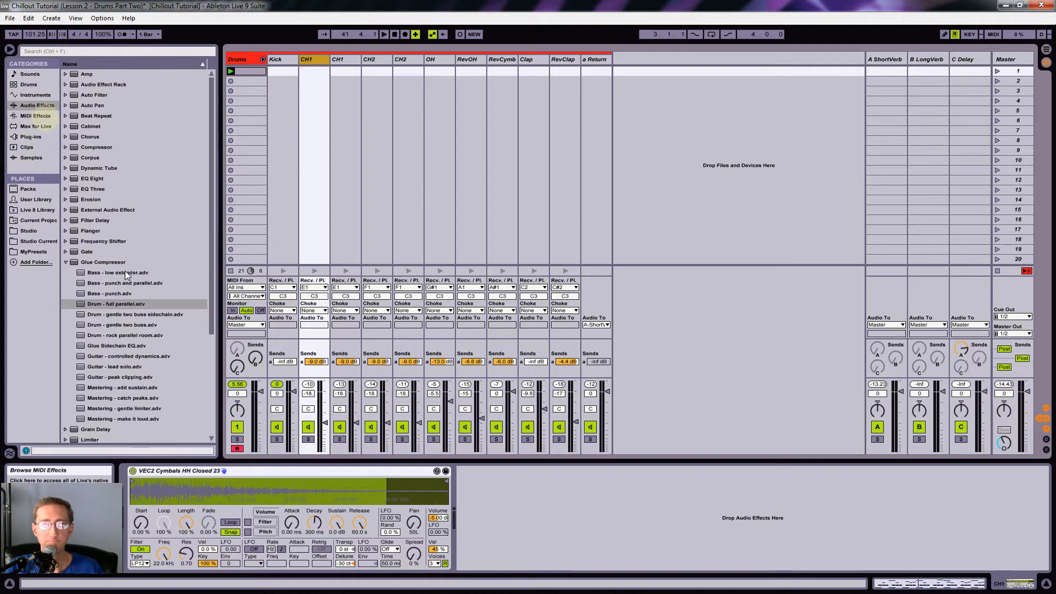
pyautogui.click(65, 263)
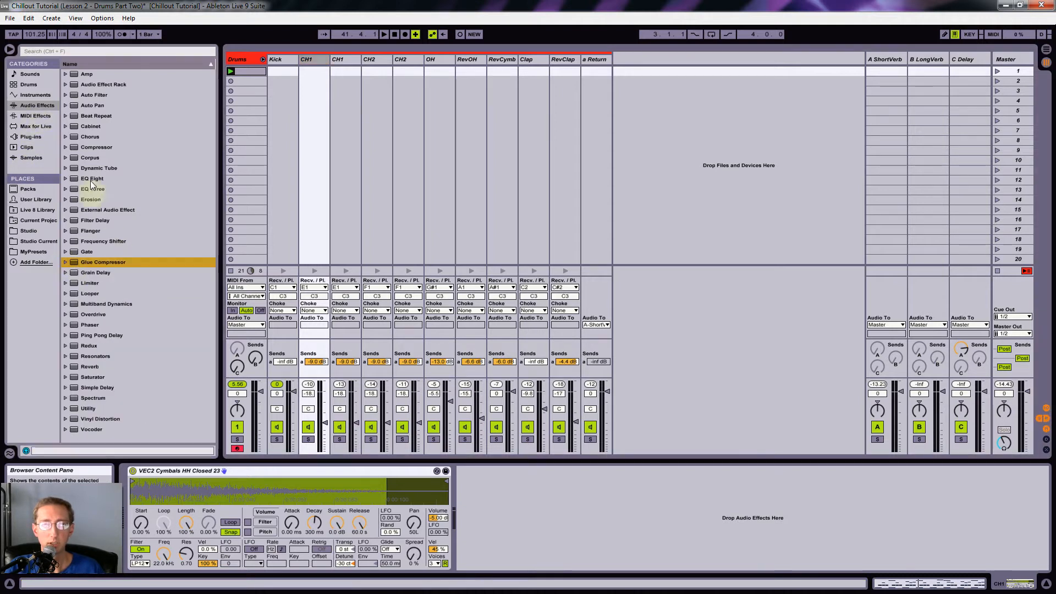
pyautogui.moveTo(87, 179); pyautogui.dragTo(503, 539)
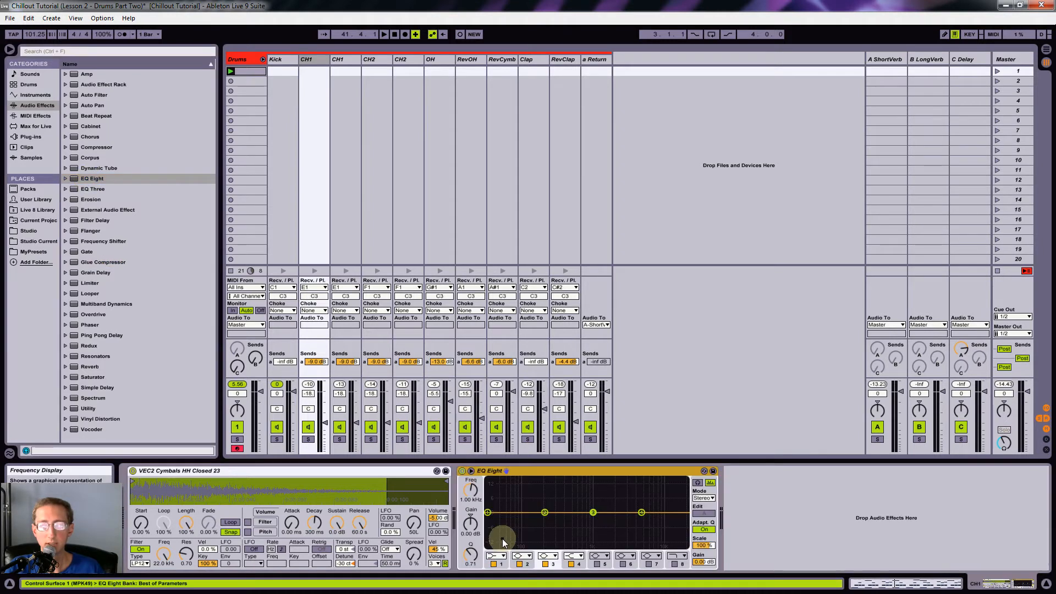
# Step: Solo the first CH1 chain, play the beat and set band 1 of its EQ Eight to a low cut at 1.73 kHz
pyautogui.click(308, 440)
pyautogui.press('space')
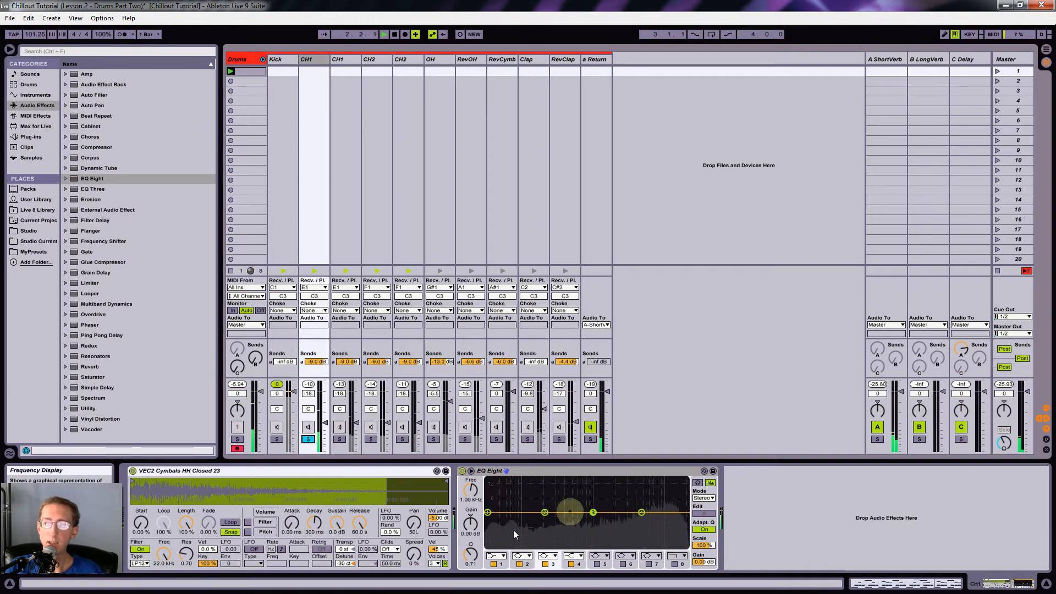
pyautogui.moveTo(488, 512); pyautogui.dragTo(510, 512)
pyautogui.click(503, 557)
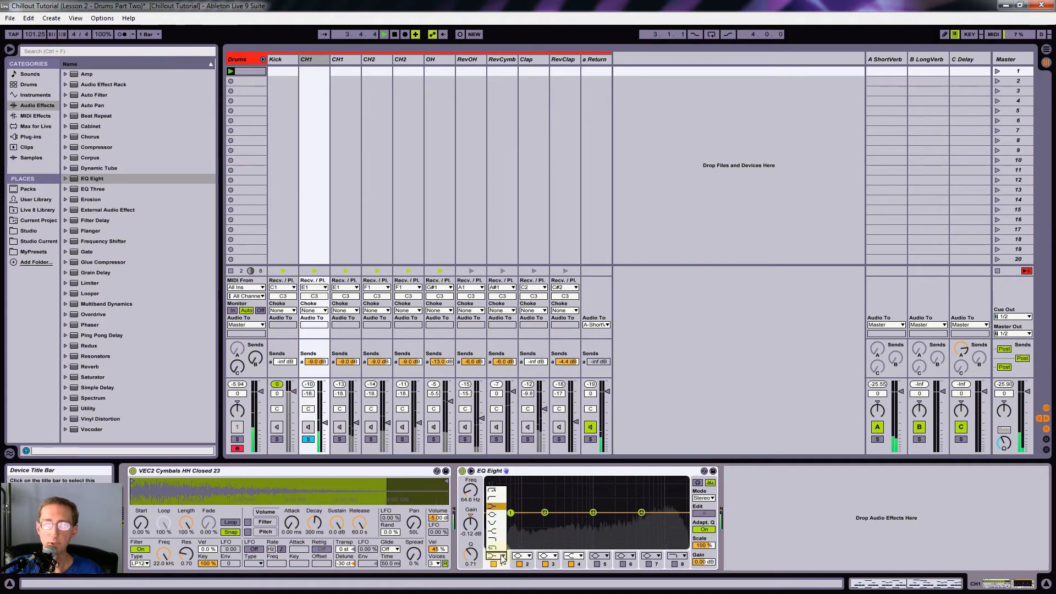
pyautogui.click(495, 499)
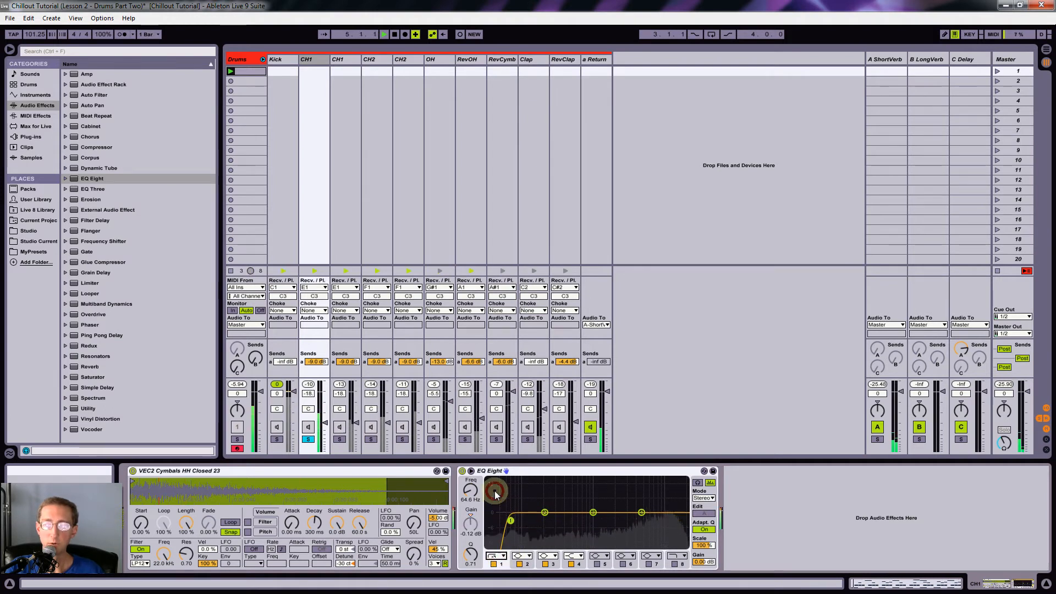
pyautogui.moveTo(512, 521); pyautogui.dragTo(610, 521)
# Step: Copy the first CH1 chain's EQ Eight to the second CH1 chain
pyautogui.click(594, 474)
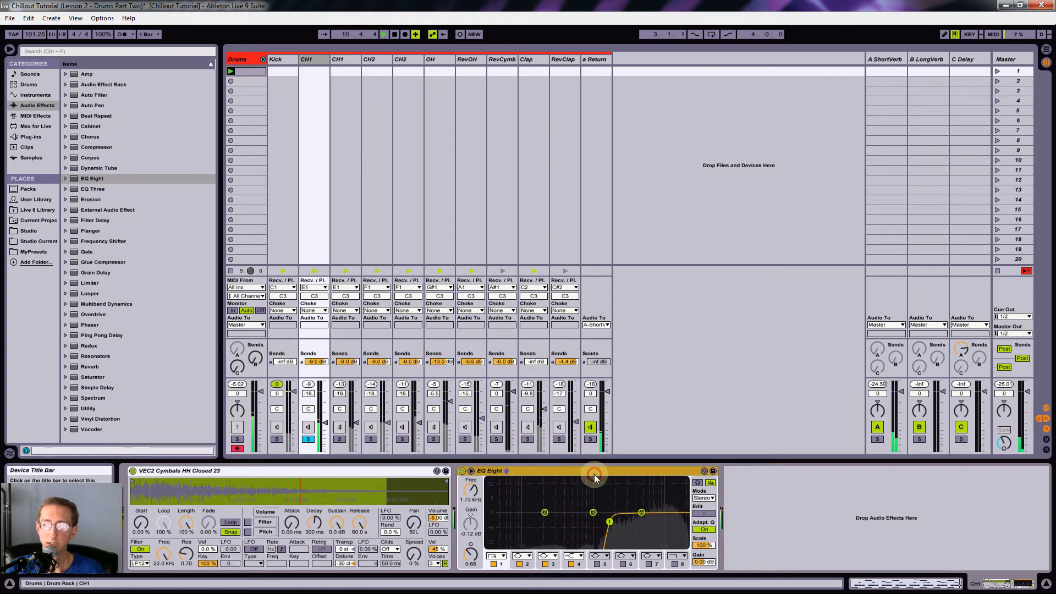
pyautogui.click(339, 58)
pyautogui.hotkey('ctrl', 'v')
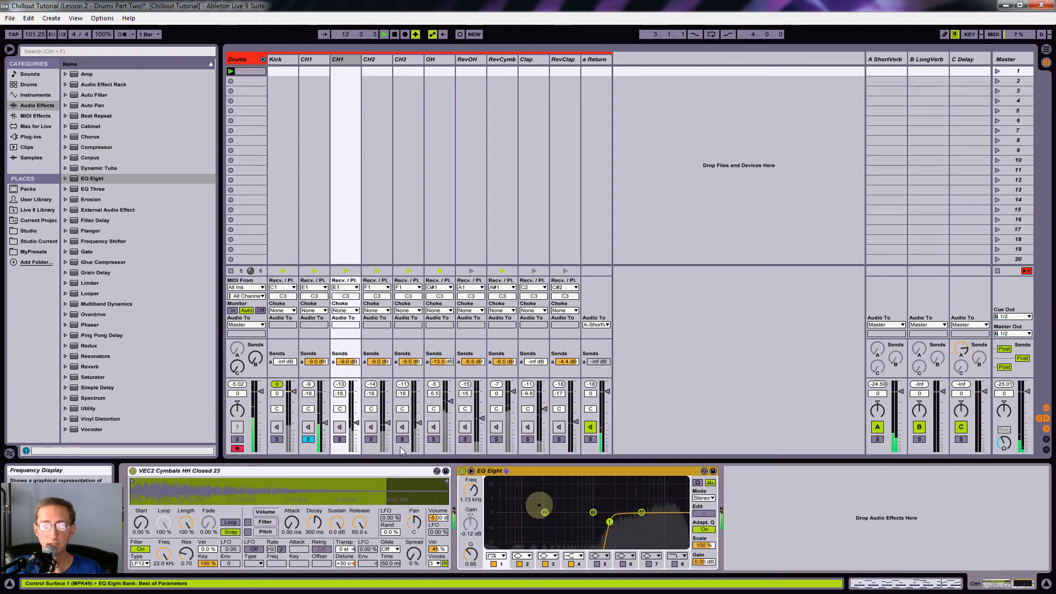
# Step: Solo the first CH2 chain, paste the EQ Eight onto it and set its low cut to 2.44 kHz
pyautogui.click(375, 439)
pyautogui.click(376, 60)
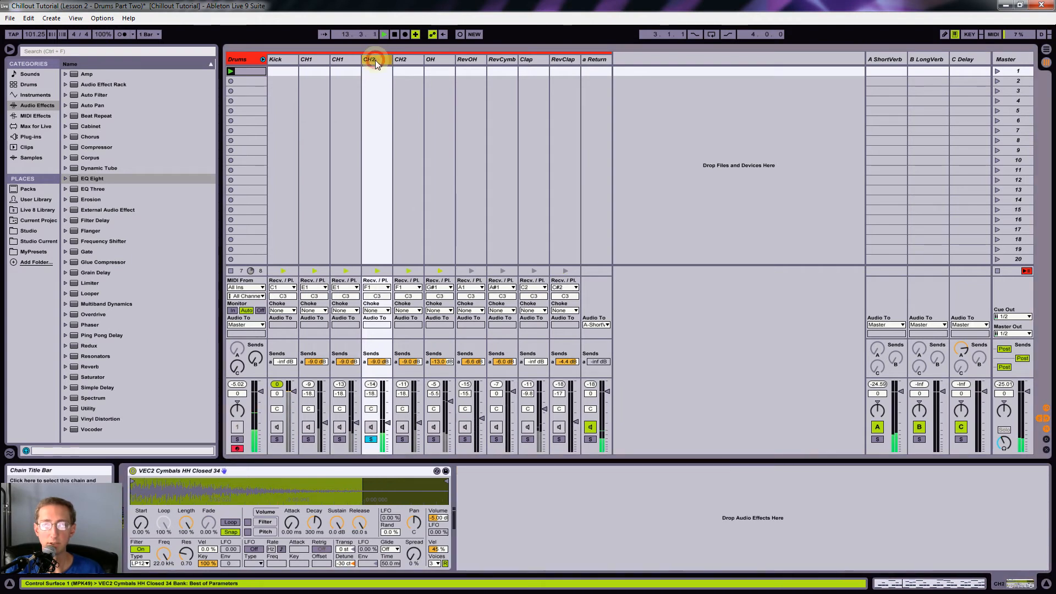
pyautogui.click(586, 536)
pyautogui.hotkey('ctrl', 'v')
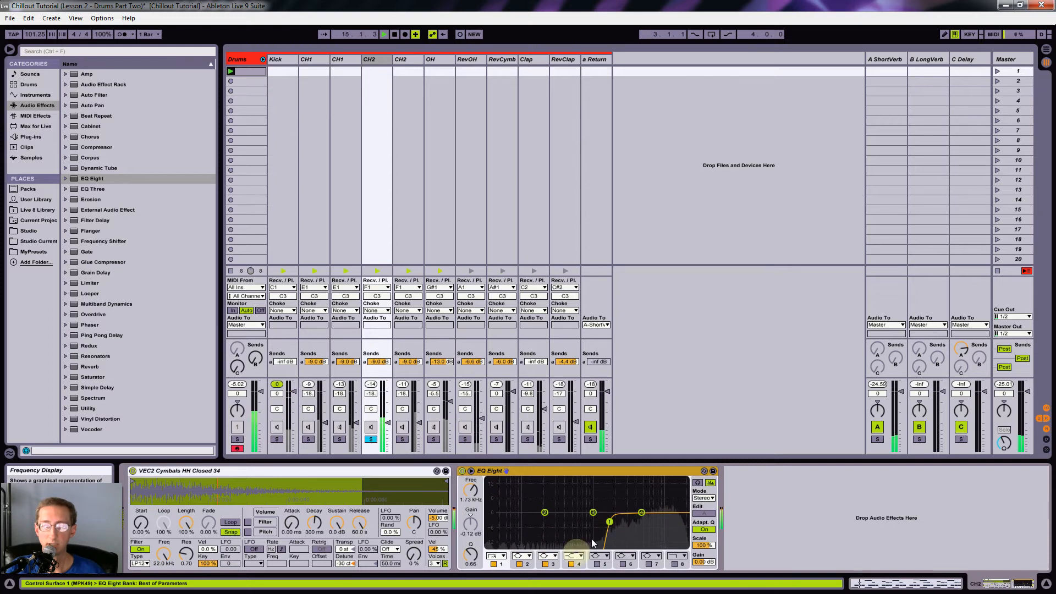
pyautogui.moveTo(470, 491); pyautogui.dragTo(471, 479)
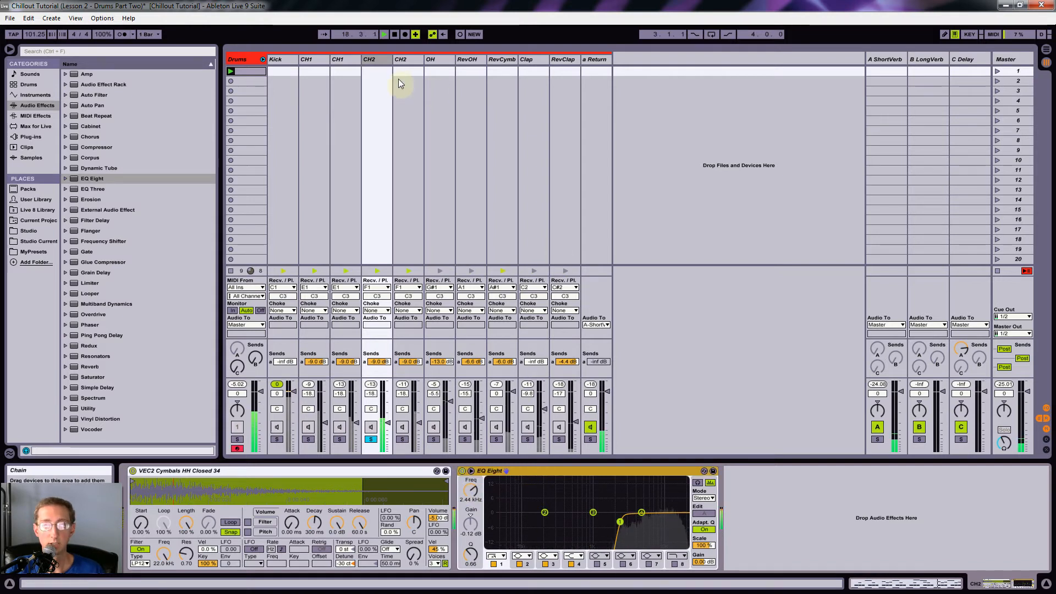
# Step: Copy the first CH2 chain's EQ Eight to the second CH2 and OH chains, and solo OH
pyautogui.click(407, 62)
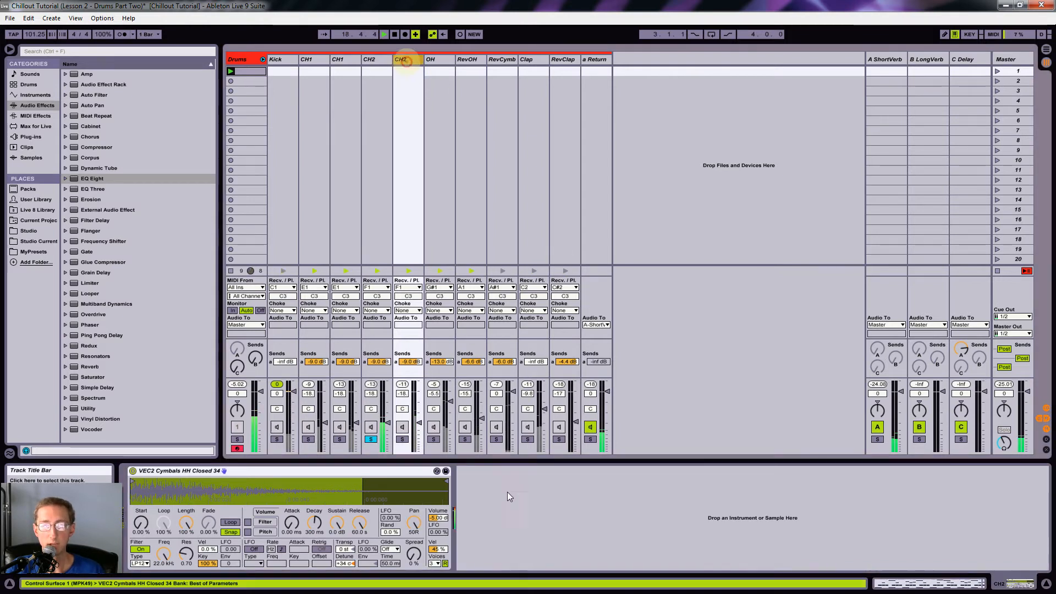
pyautogui.click(437, 58)
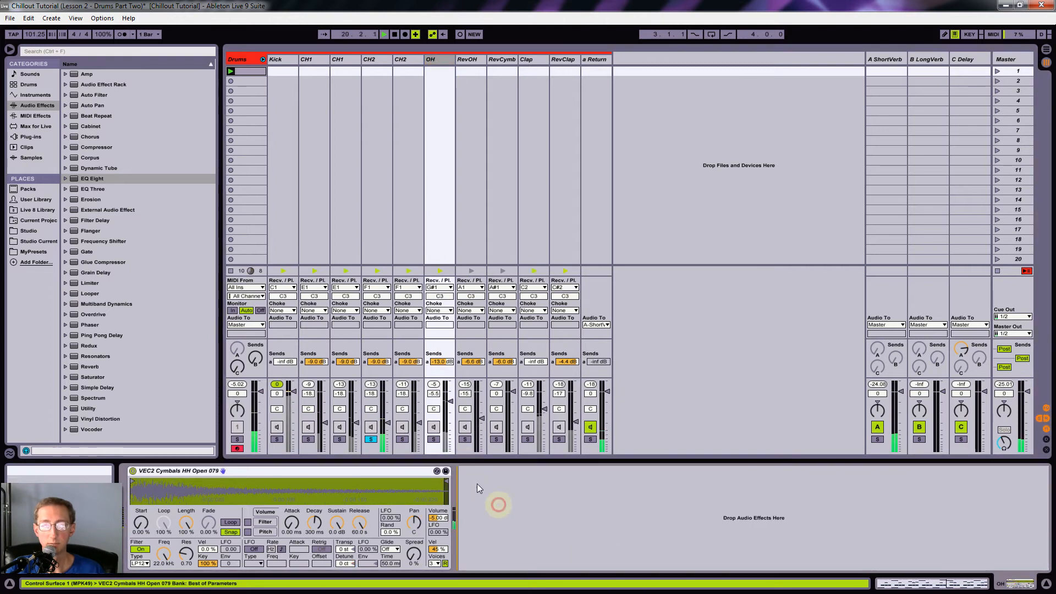
pyautogui.click(433, 439)
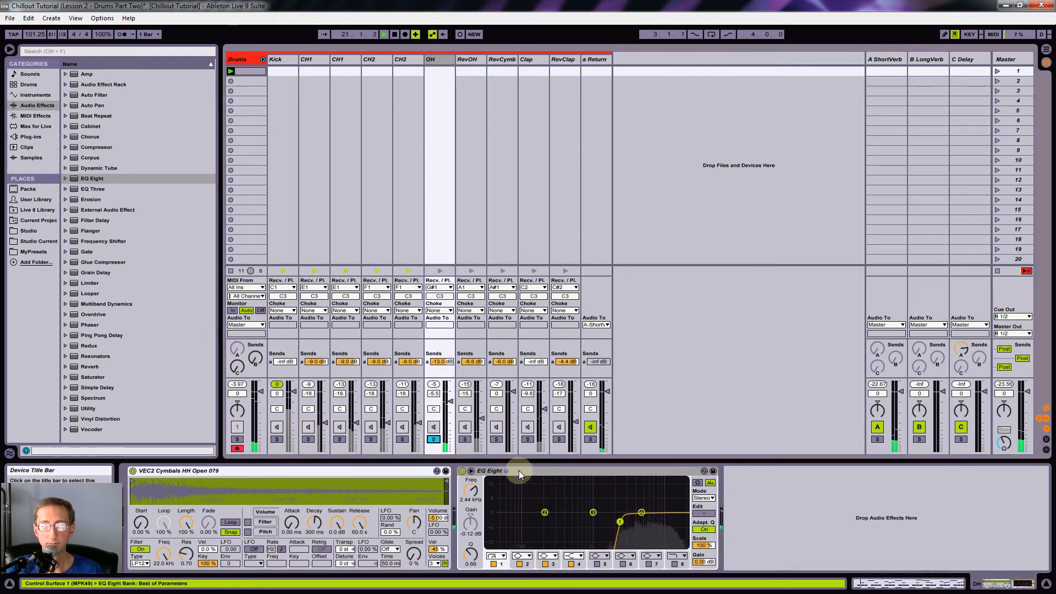
# Step: Compare OH with and without band 1, lower its low cut and set band 3 to -5.58 dB at 1.47 kHz with Q 4.43
pyautogui.click(494, 564)
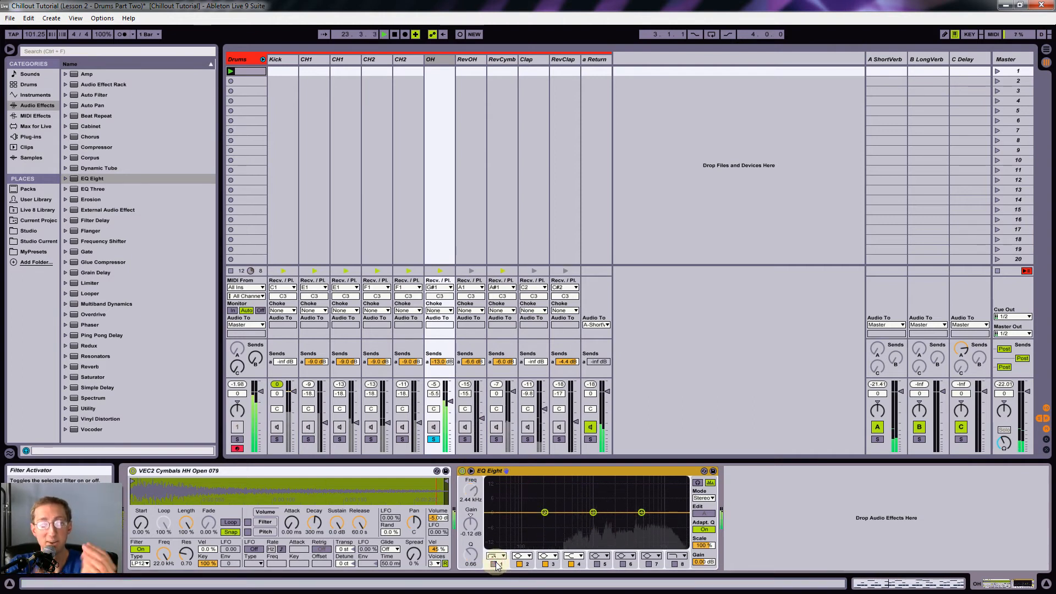
pyautogui.click(494, 564)
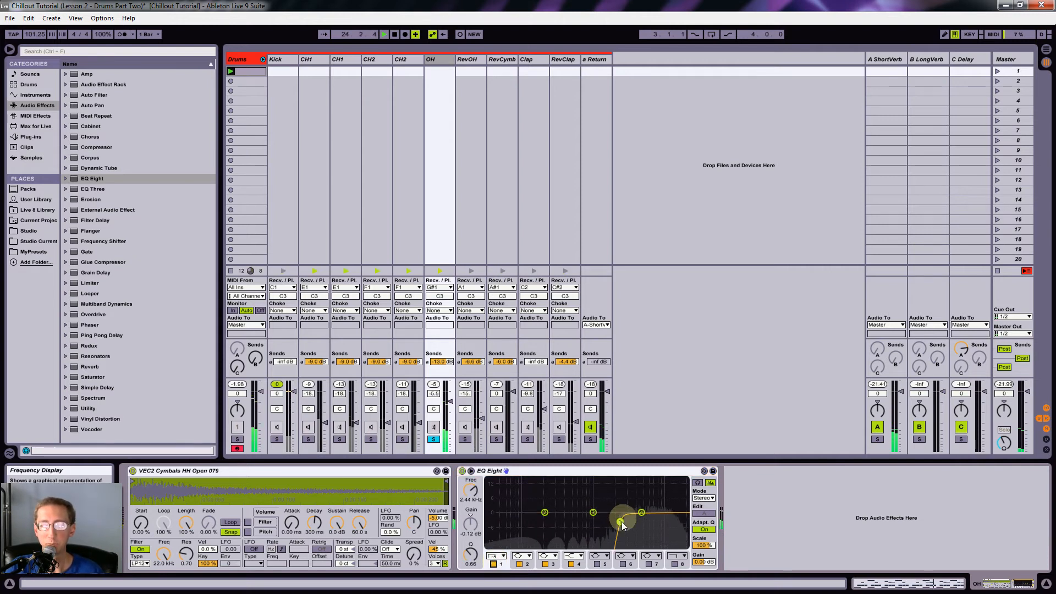
pyautogui.moveTo(620, 521)
pyautogui.mouseDown()
pyautogui.moveTo(526, 522)
pyautogui.moveTo(604, 519)
pyautogui.mouseUp()
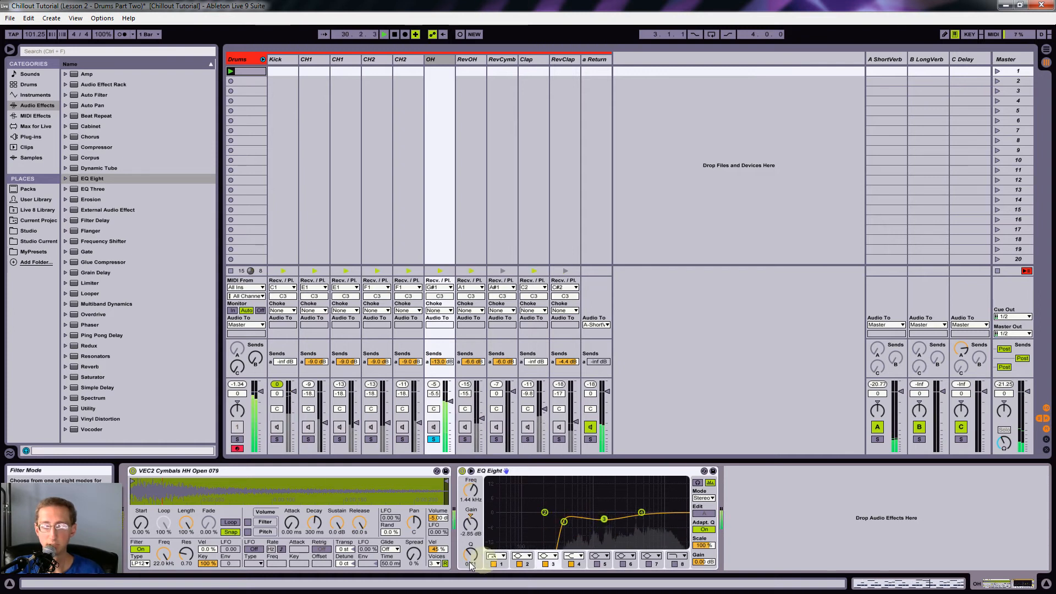
pyautogui.moveTo(470, 557); pyautogui.dragTo(470, 533)
pyautogui.moveTo(604, 519)
pyautogui.mouseDown()
pyautogui.moveTo(618, 534)
pyautogui.moveTo(594, 531)
pyautogui.moveTo(606, 525)
pyautogui.mouseUp()
pyautogui.click(432, 61)
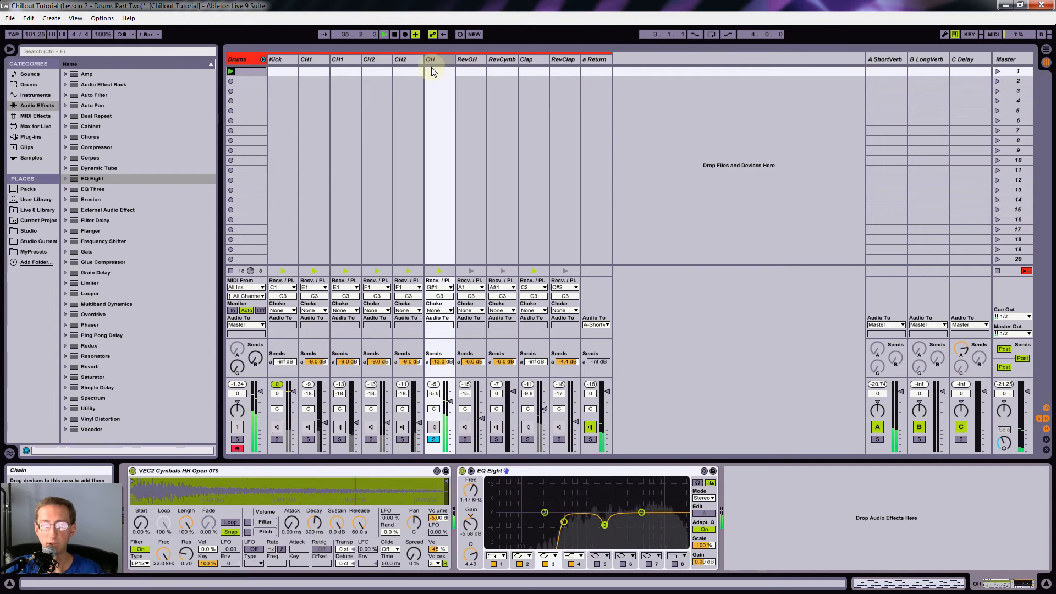
# Step: Solo RevOH, paste the 2.44 kHz low-cut EQ Eight onto it, compare band 1 off and on, and lower the cutoff frequency
pyautogui.click(467, 61)
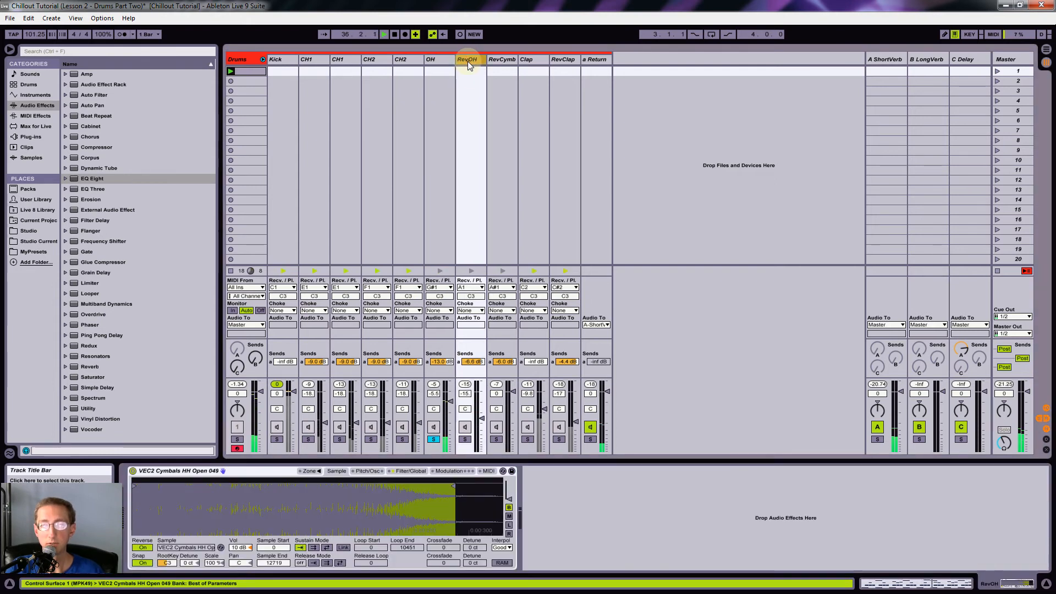
pyautogui.click(465, 439)
pyautogui.click(605, 517)
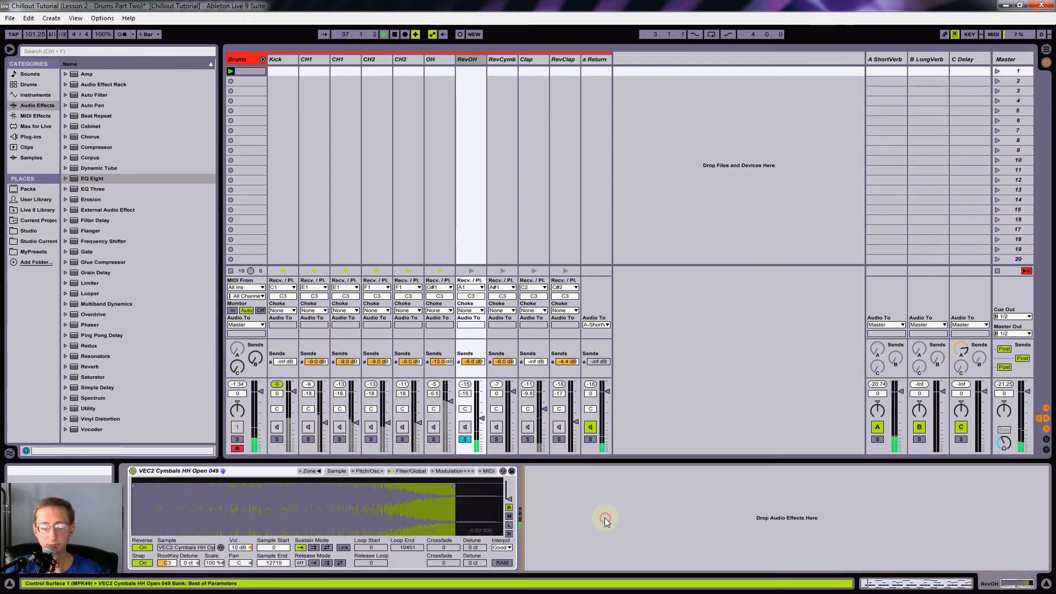
pyautogui.hotkey('ctrl', 'v')
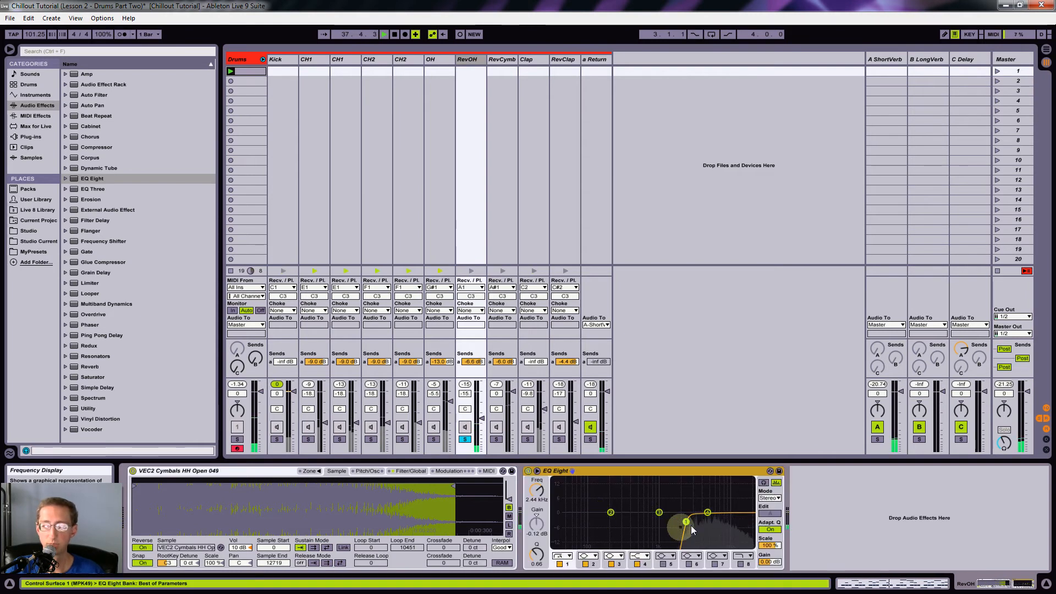
pyautogui.click(560, 565)
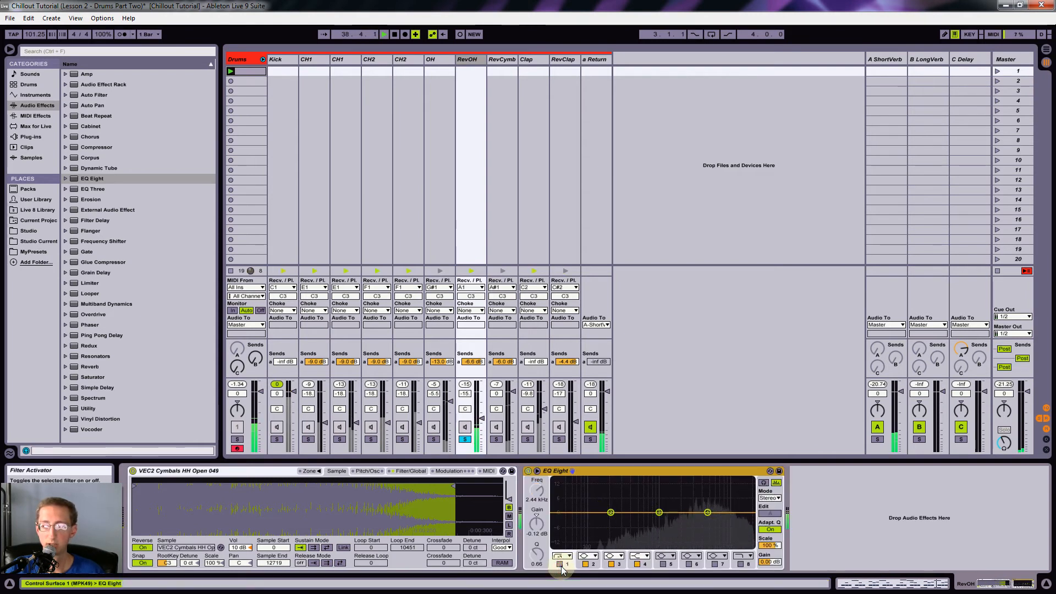
pyautogui.click(561, 566)
pyautogui.moveTo(687, 521); pyautogui.dragTo(668, 521)
# Step: Solo RevCymbal, paste the EQ Eight after its sampler and set the low cut to 1.53 kHz
pyautogui.click(499, 61)
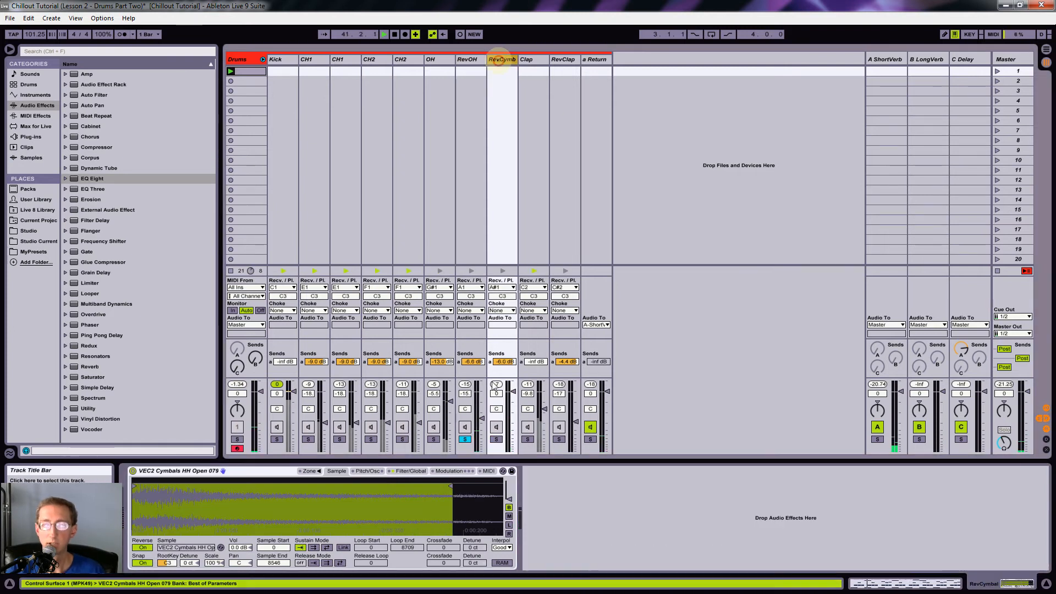
pyautogui.click(497, 439)
pyautogui.click(589, 523)
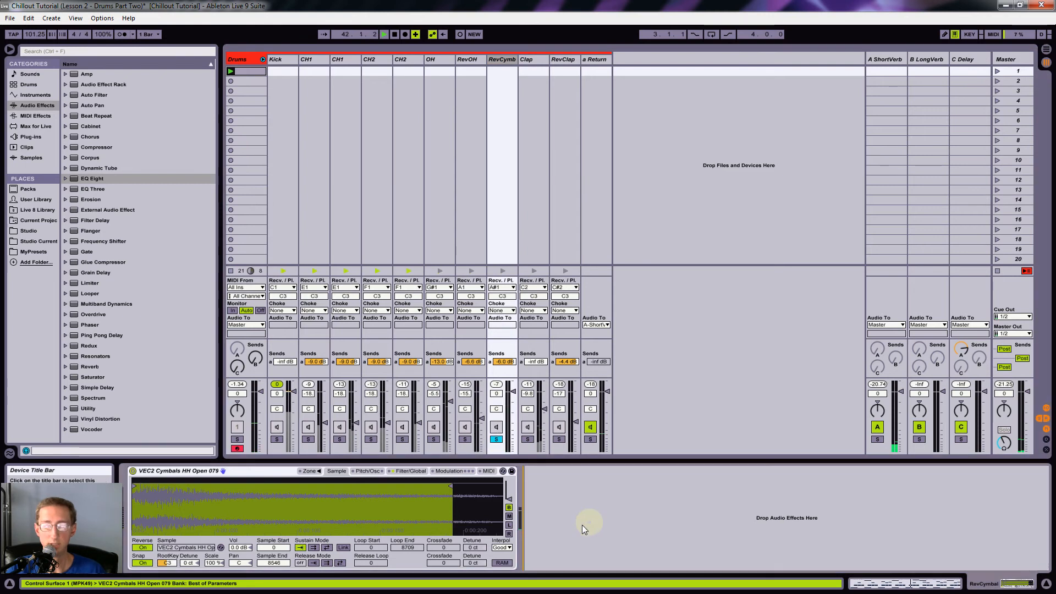
pyautogui.hotkey('ctrl', 'v')
pyautogui.moveTo(686, 522)
pyautogui.mouseDown()
pyautogui.moveTo(619, 521)
pyautogui.moveTo(671, 520)
pyautogui.mouseUp()
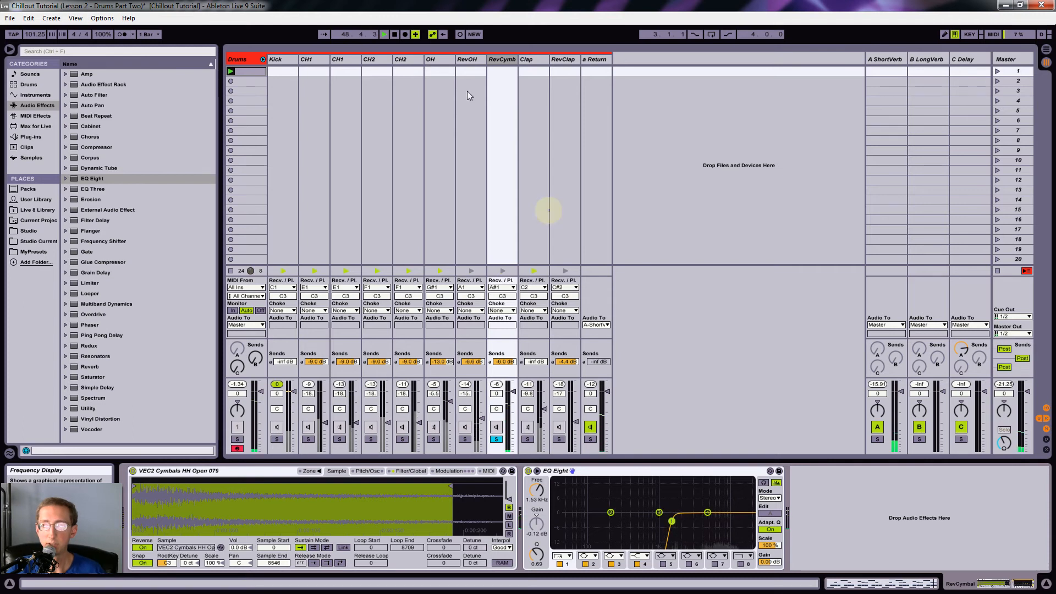
# Step: Solo Clap, paste the EQ Eight after its Reverb, set the low cut to 367 Hz and band 4 to 2.85 dB at 4.41 kHz
pyautogui.click(524, 60)
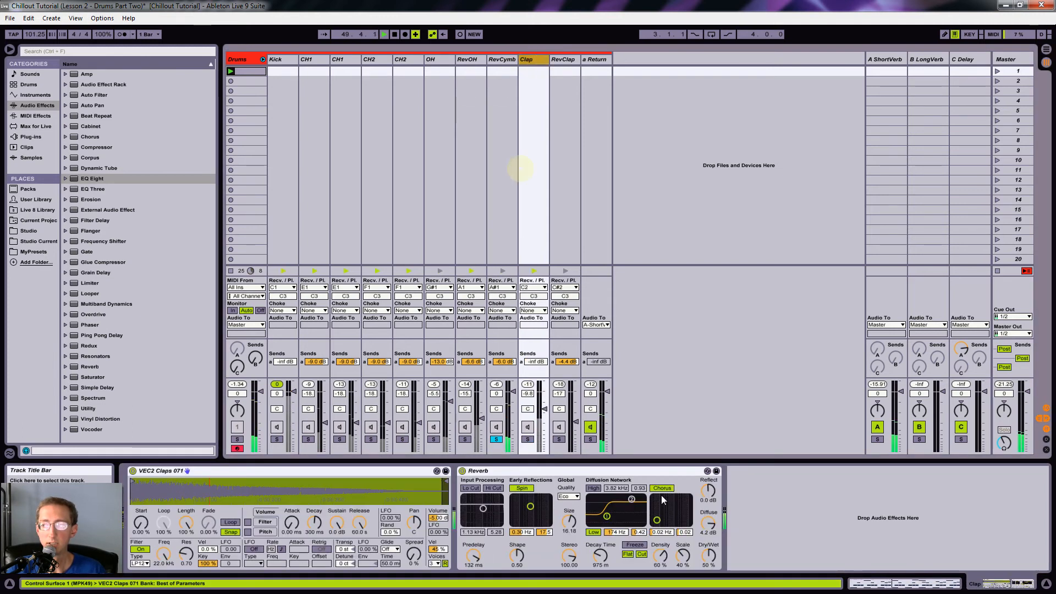
pyautogui.click(794, 514)
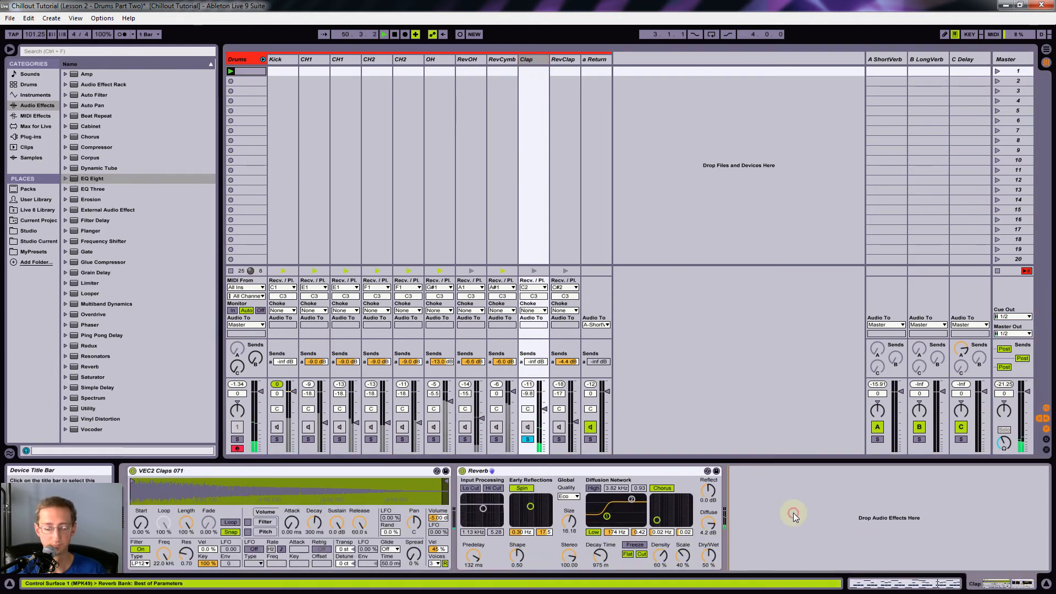
pyautogui.hotkey('ctrl', 'v')
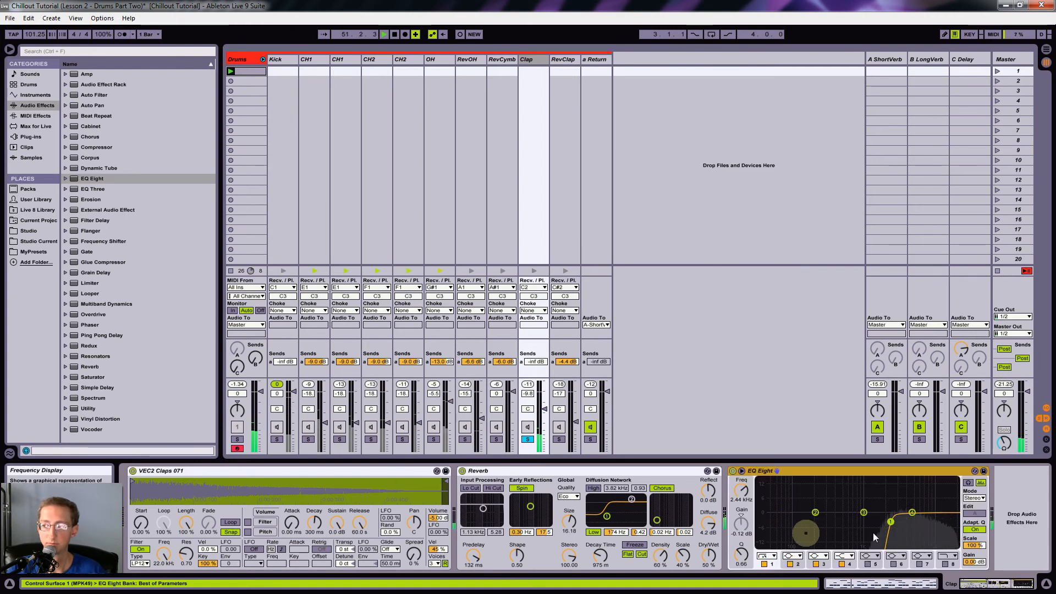
pyautogui.click(764, 565)
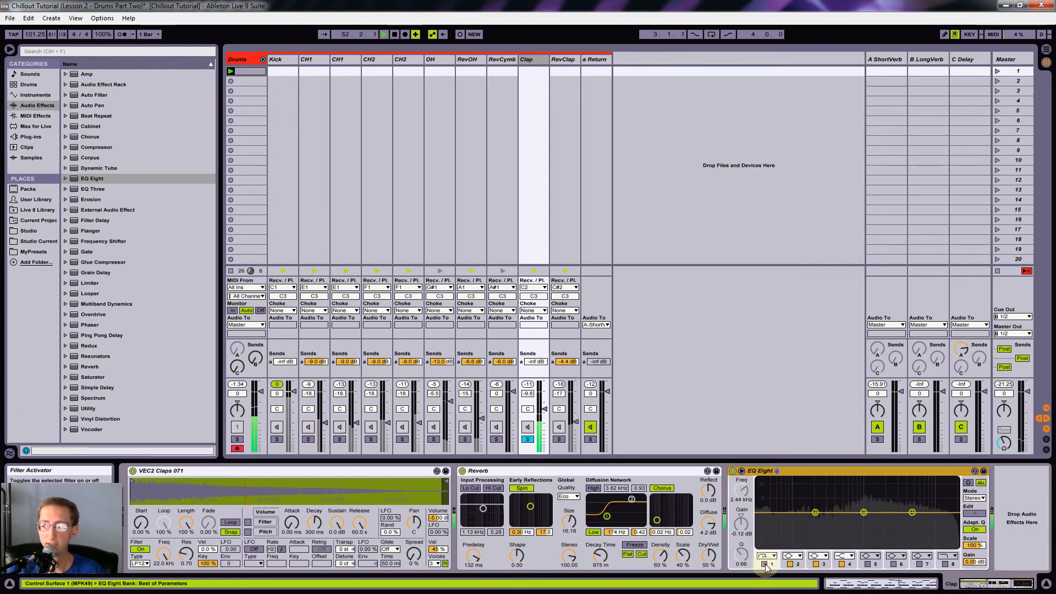
pyautogui.click(765, 564)
pyautogui.moveTo(895, 523); pyautogui.dragTo(834, 521)
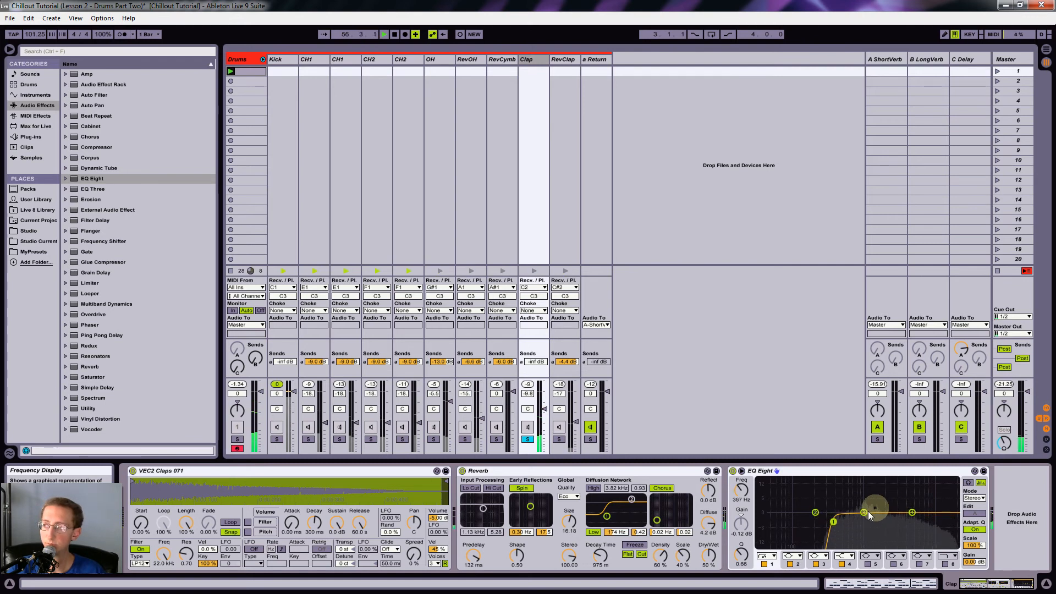
pyautogui.moveTo(912, 513); pyautogui.dragTo(908, 506)
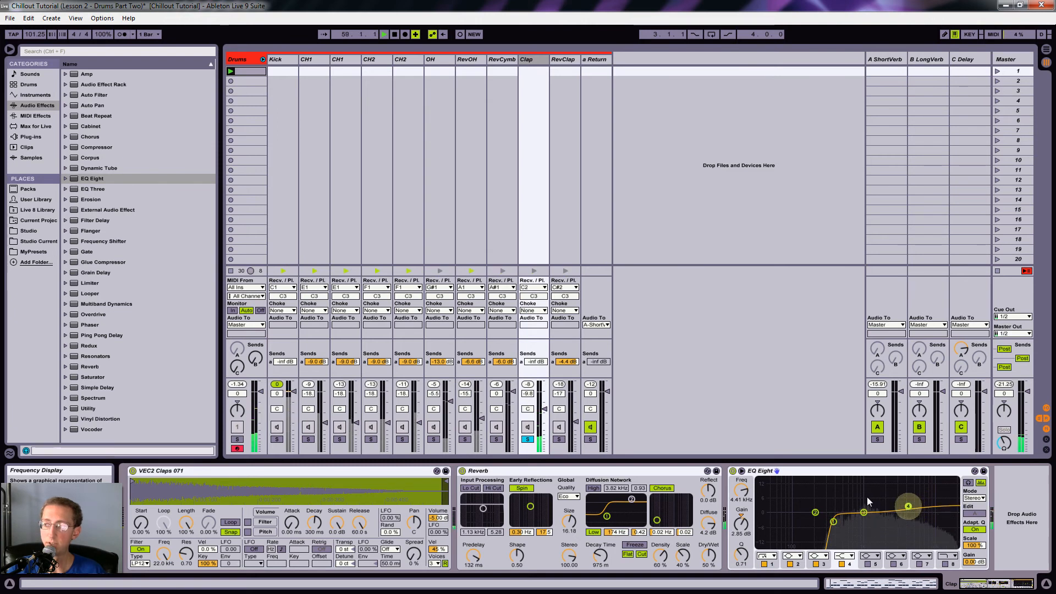
pyautogui.click(651, 311)
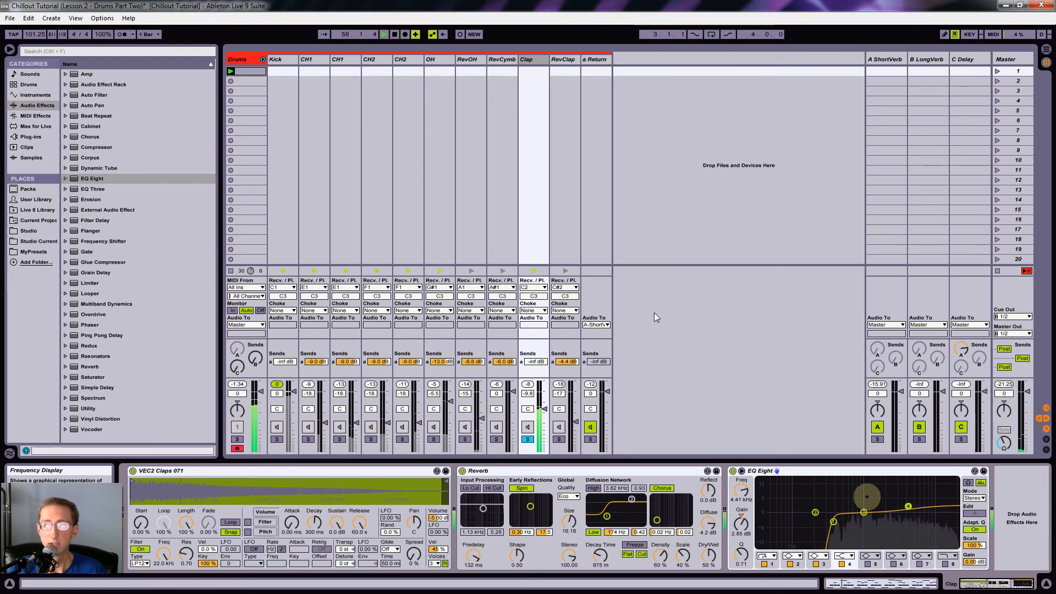
# Step: Copy the Clap chain's EQ Eight to RevClap, solo RevClap and set band 4 to 4.59 dB at 3.60 kHz
pyautogui.click(805, 472)
pyautogui.click(556, 71)
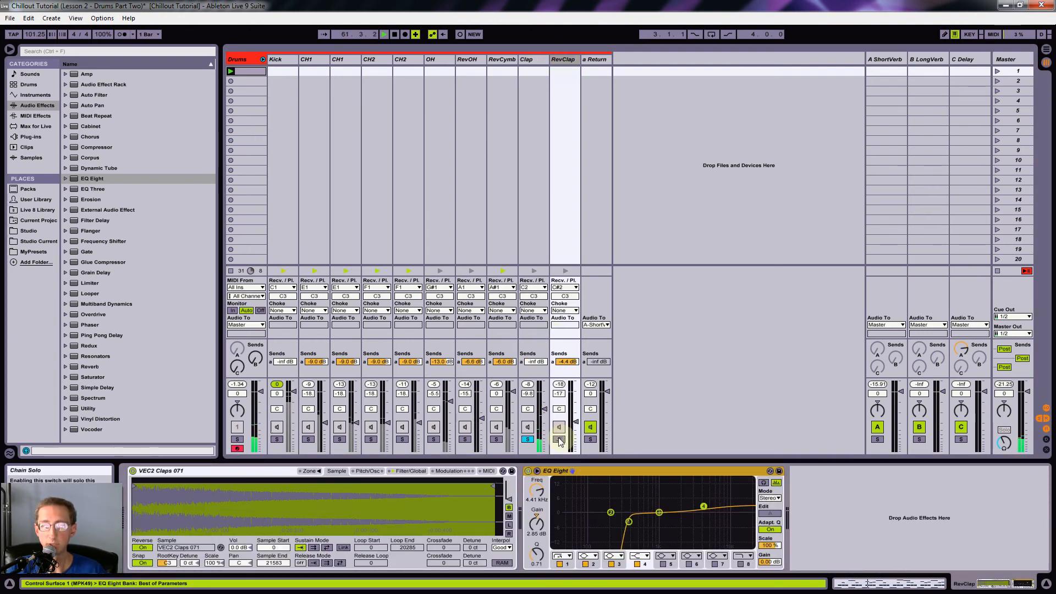
pyautogui.click(559, 439)
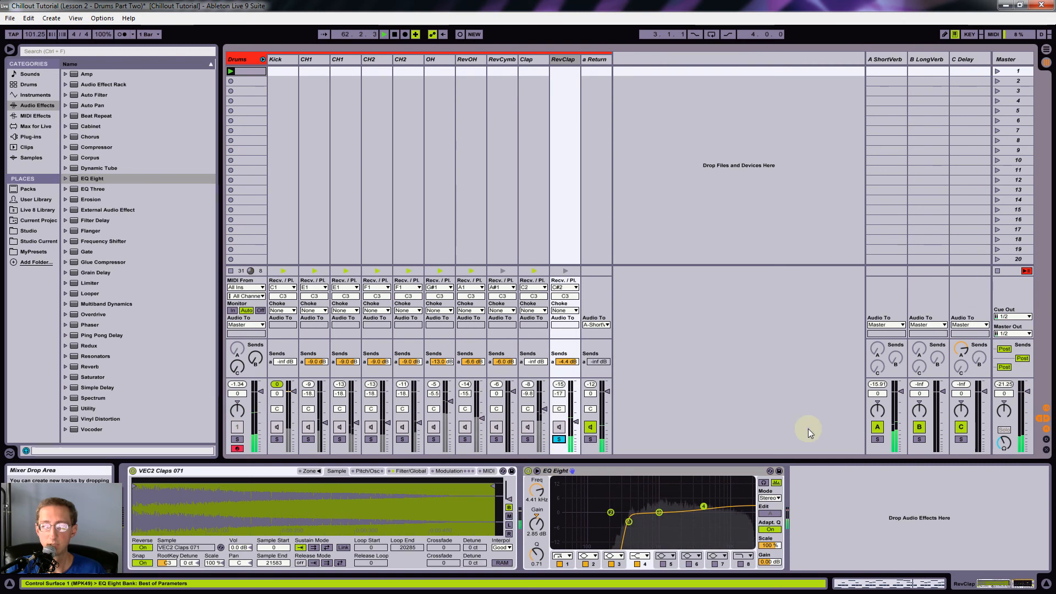
pyautogui.moveTo(703, 506); pyautogui.dragTo(699, 501)
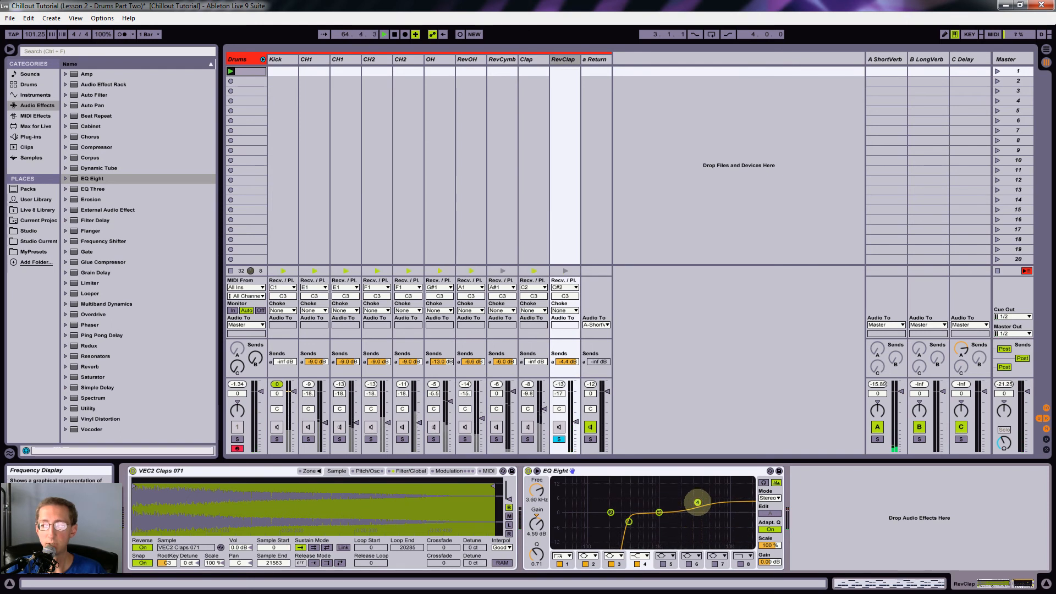
# Step: Unsolo RevClap, play the full beat while viewing the Drums clip's notes, and stop playback
pyautogui.click(559, 439)
pyautogui.press('space')
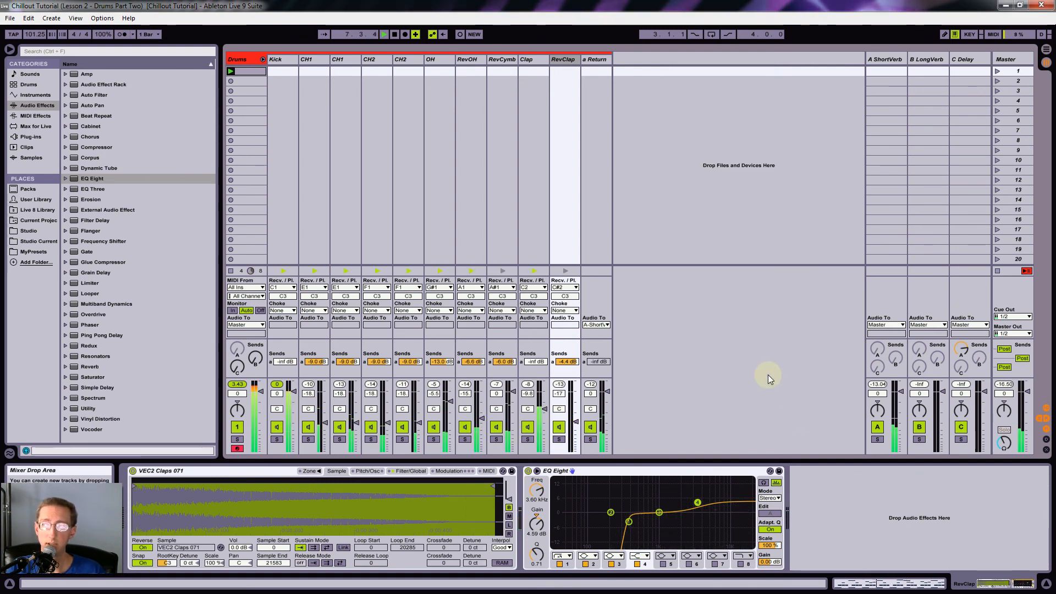
pyautogui.click(257, 72)
pyautogui.click(513, 484)
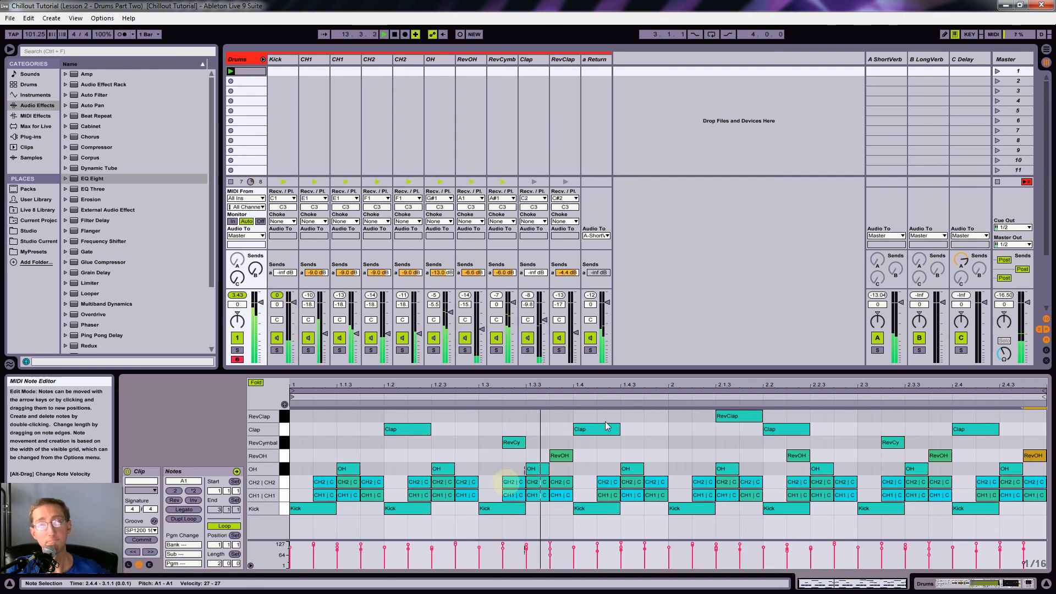
pyautogui.press('space')
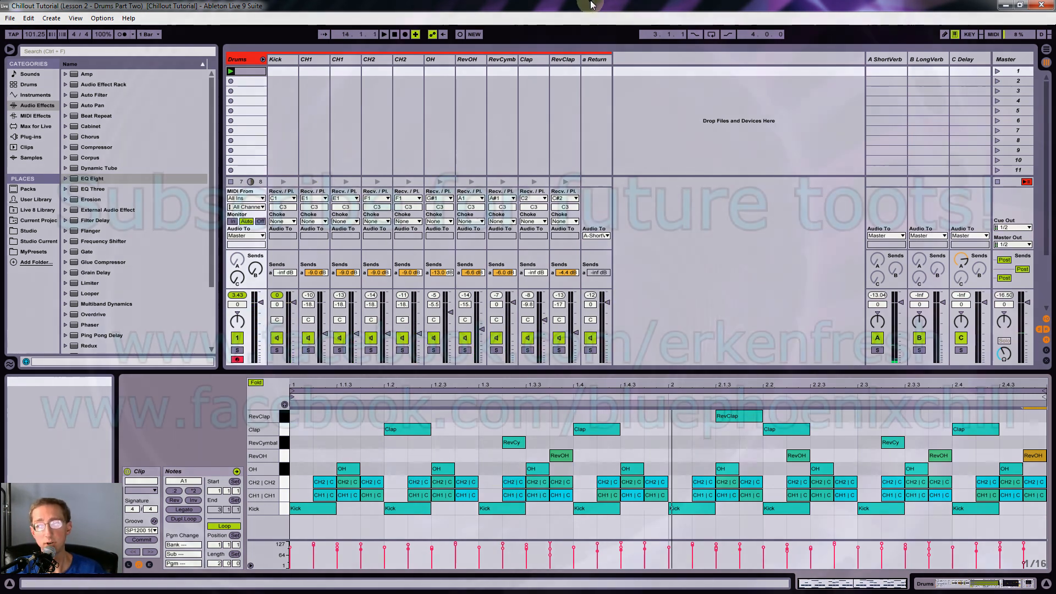